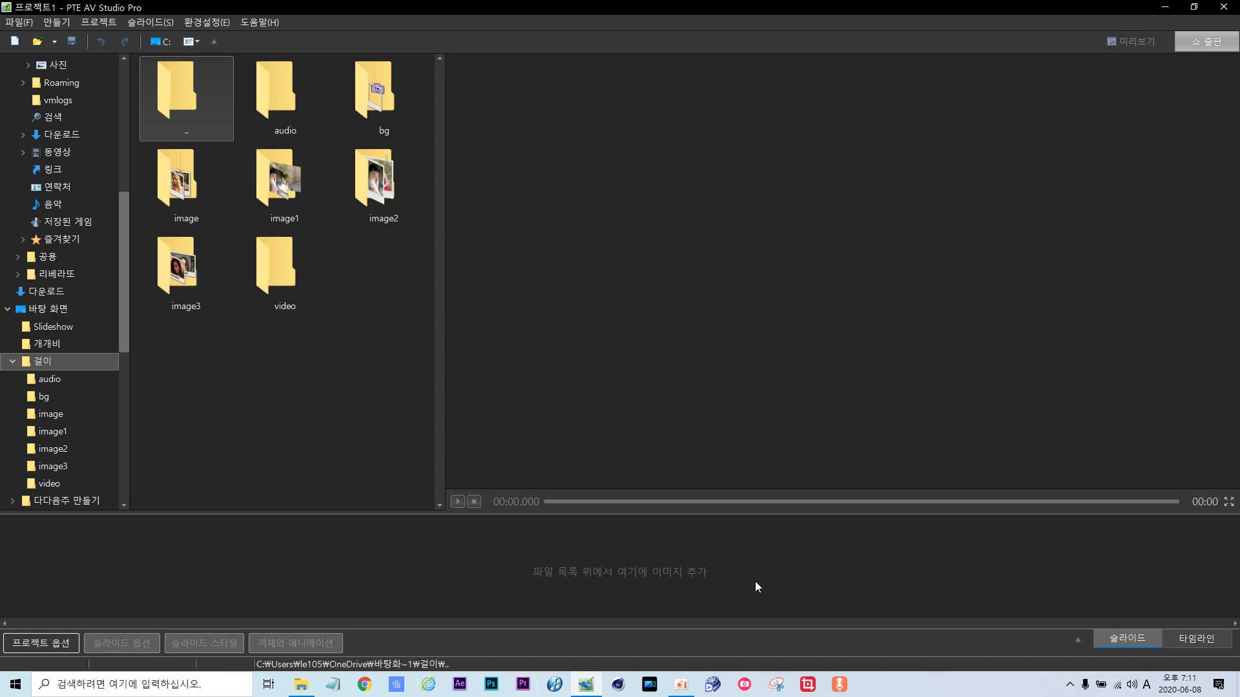
# Play the finished Slideshow application from its desktop folder, close it, and return to the empty project in PTE AV Studio Pro.
pyautogui.click(1165, 9)
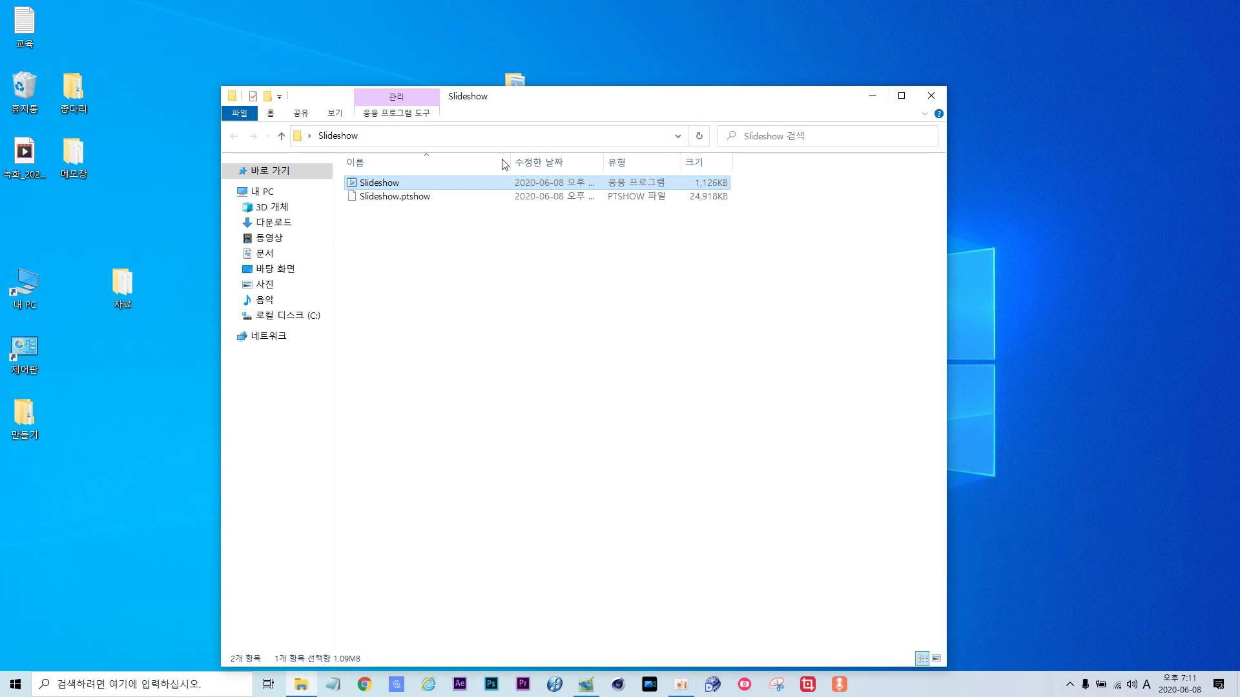
pyautogui.doubleClick(387, 184)
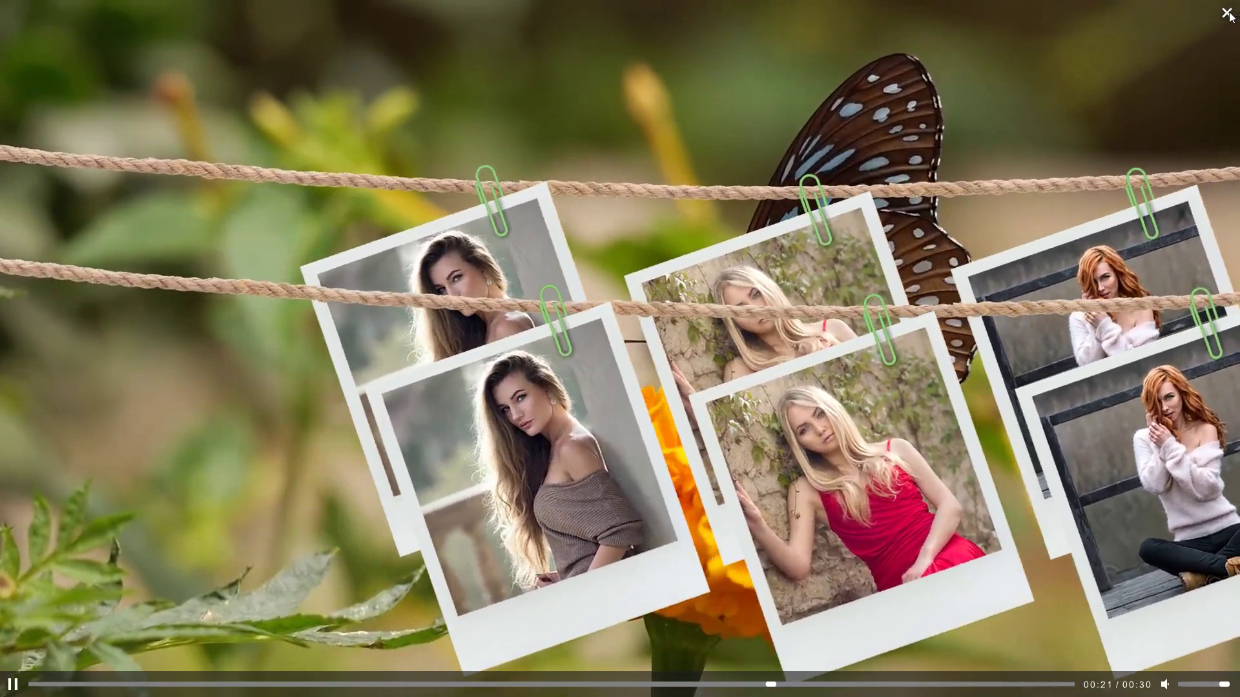
pyautogui.click(1227, 13)
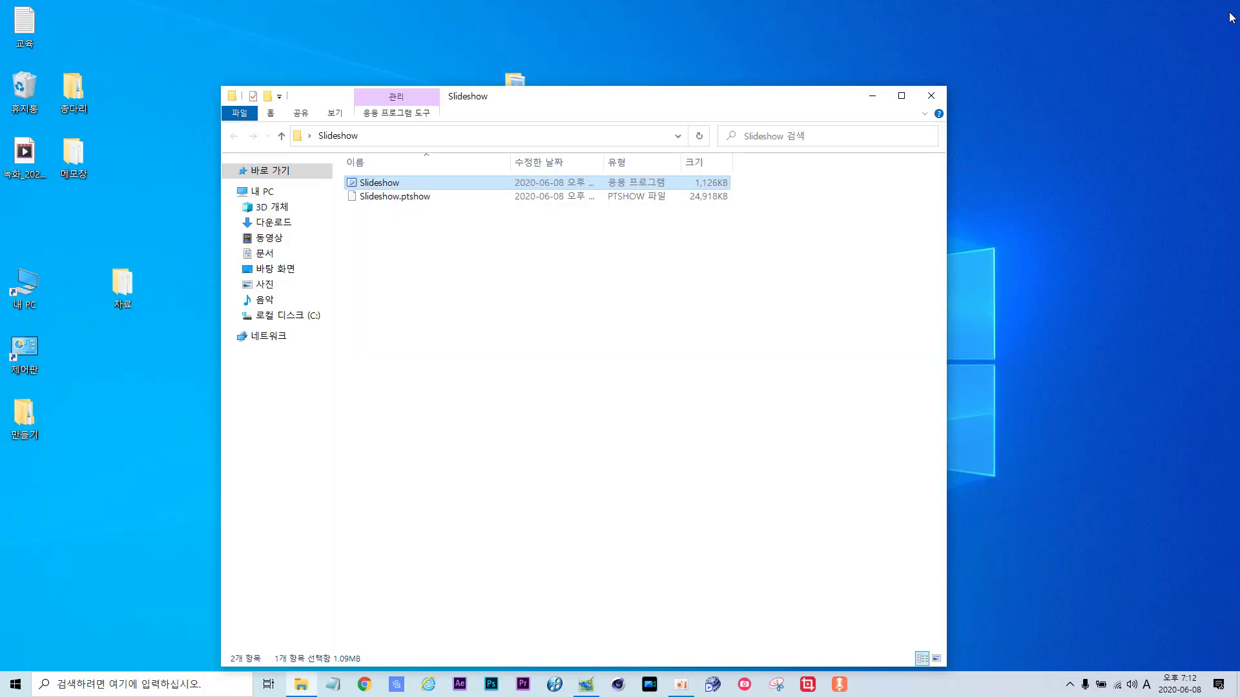
pyautogui.click(924, 98)
pyautogui.click(587, 686)
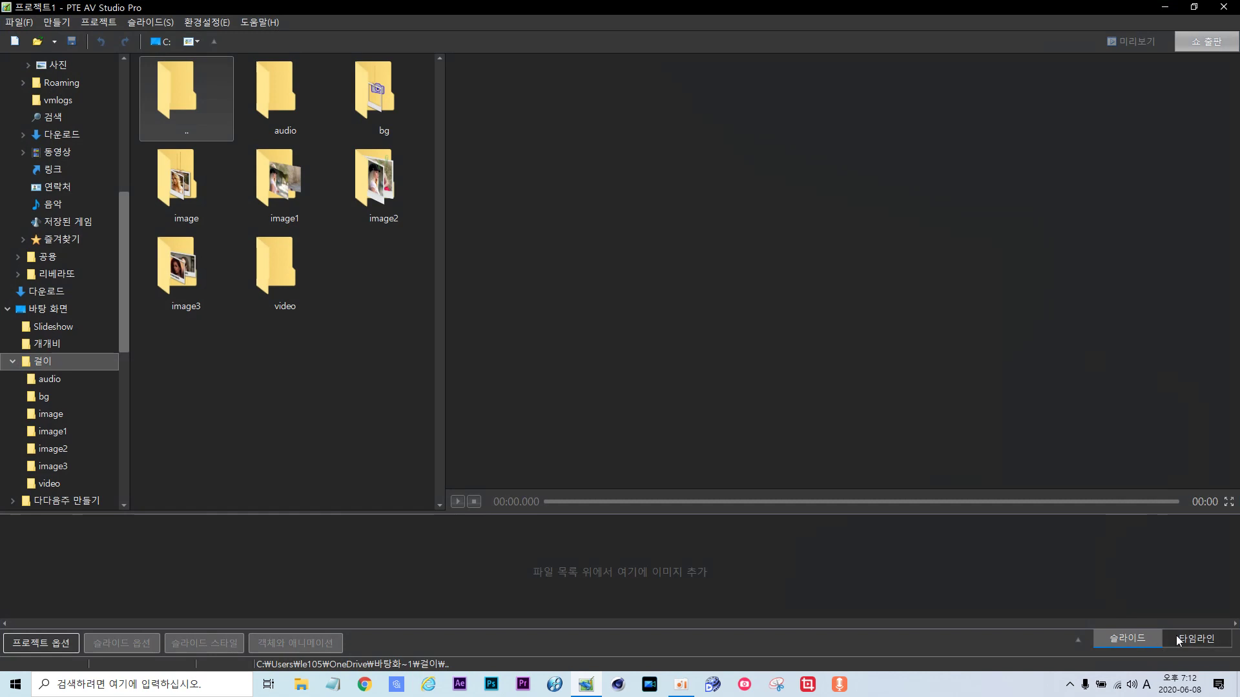
# Insert a blank slide into the project and view it in the timeline before returning to the slide view.
pyautogui.rightClick(110, 572)
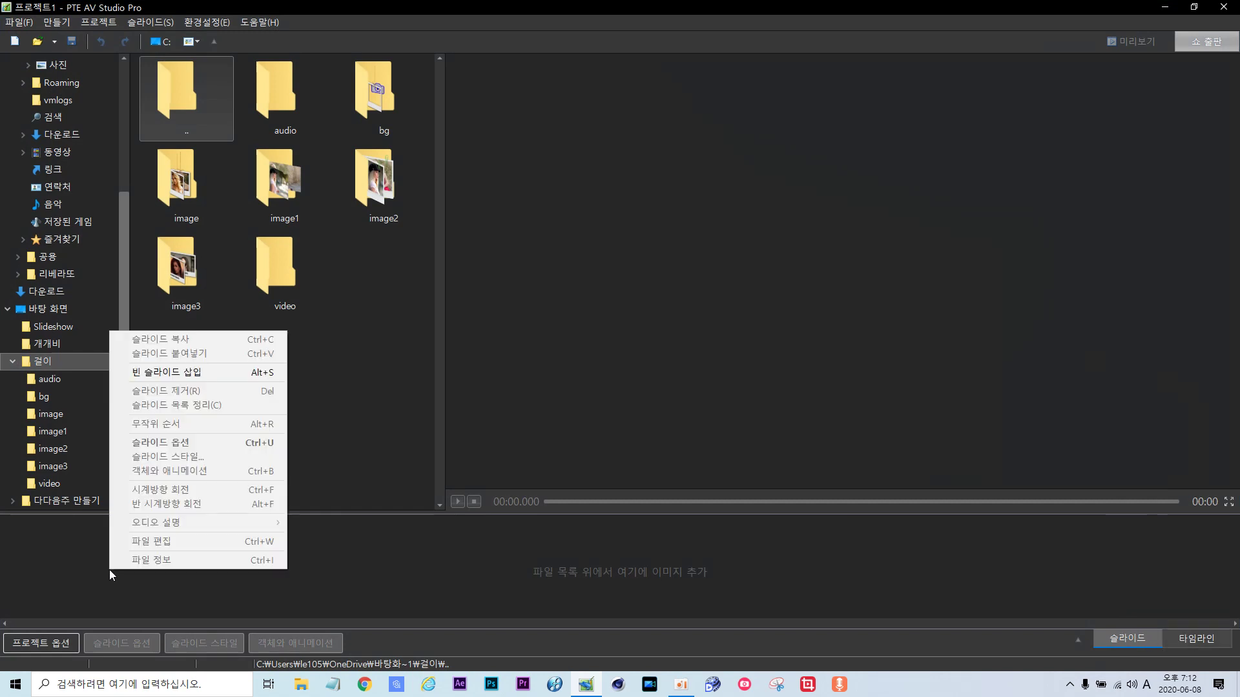
pyautogui.click(157, 372)
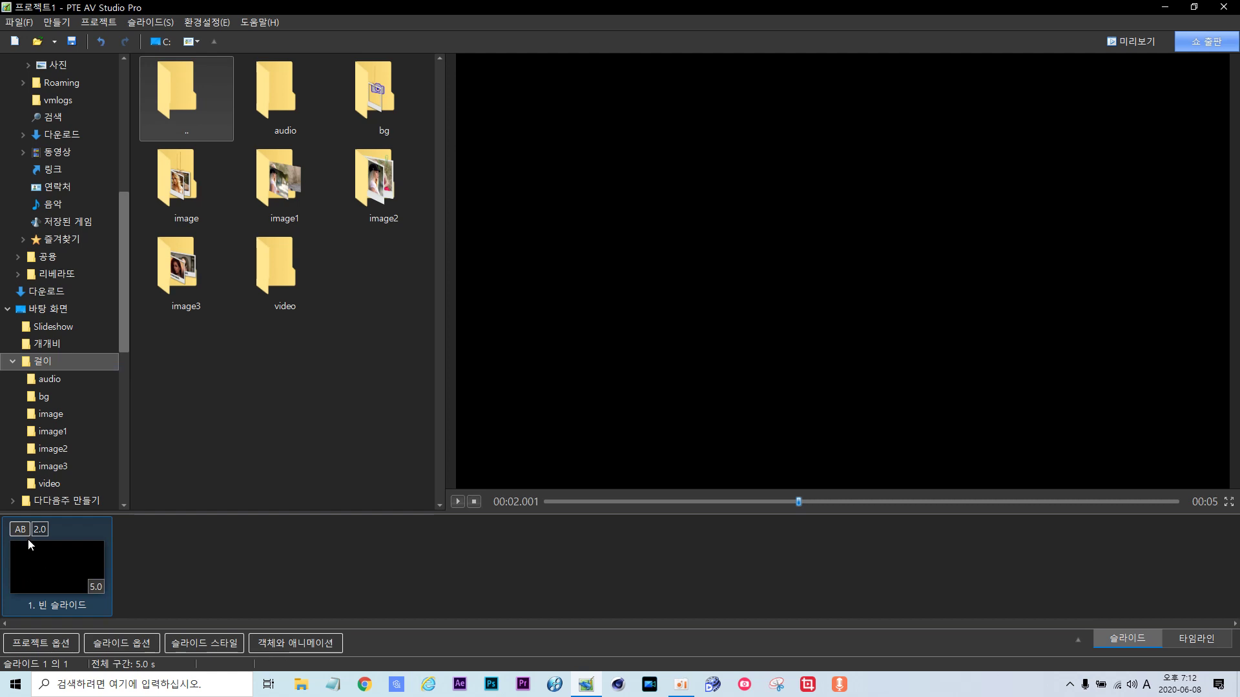
pyautogui.click(1196, 639)
pyautogui.click(1134, 642)
pyautogui.click(1197, 640)
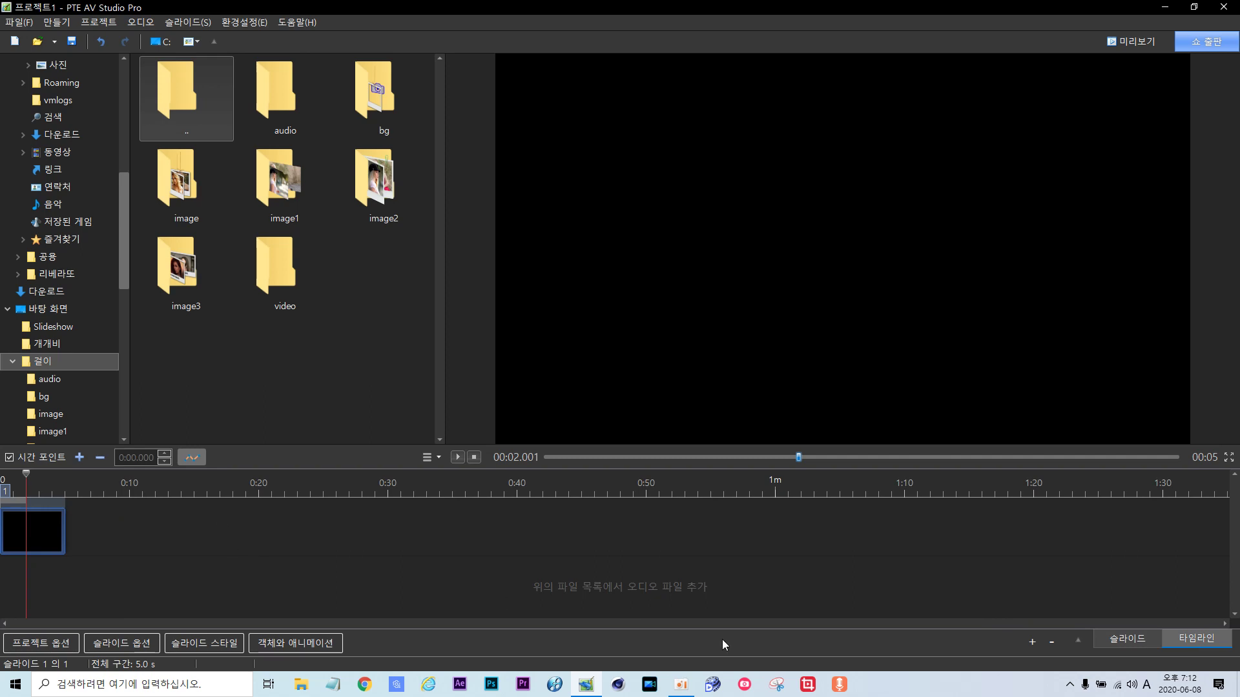
pyautogui.click(1128, 639)
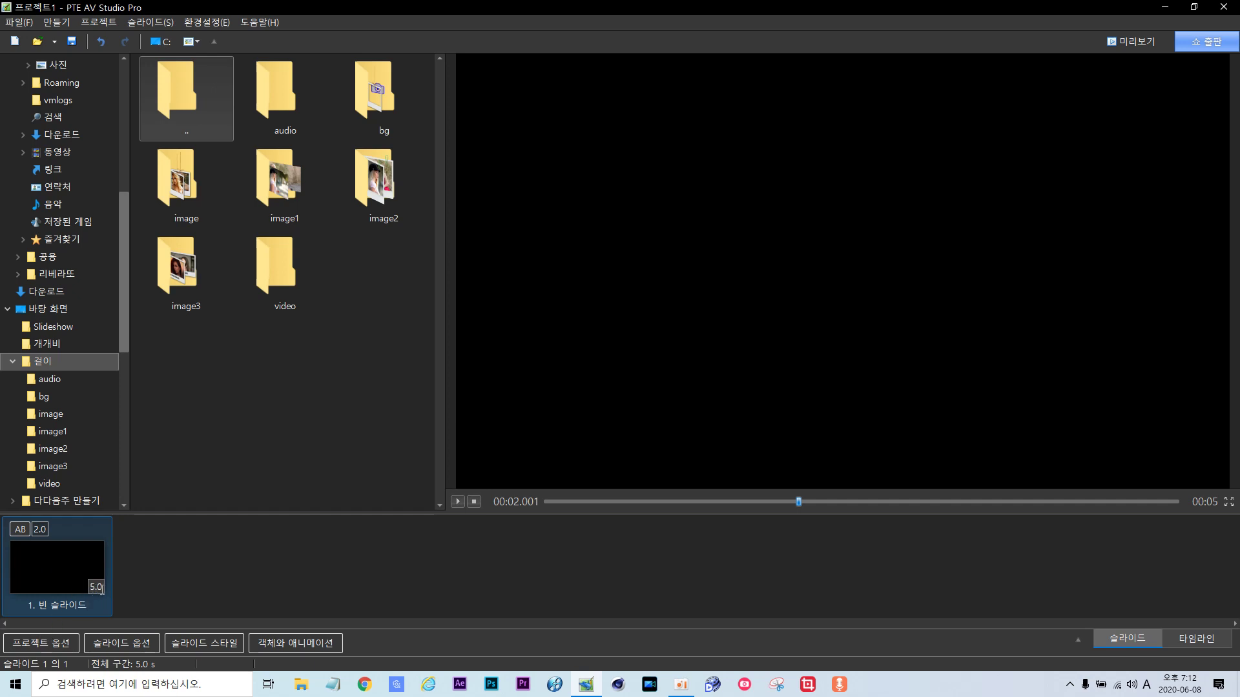
# Set the project's default slide duration to 15 seconds and apply it to all slides.
pyautogui.click(51, 643)
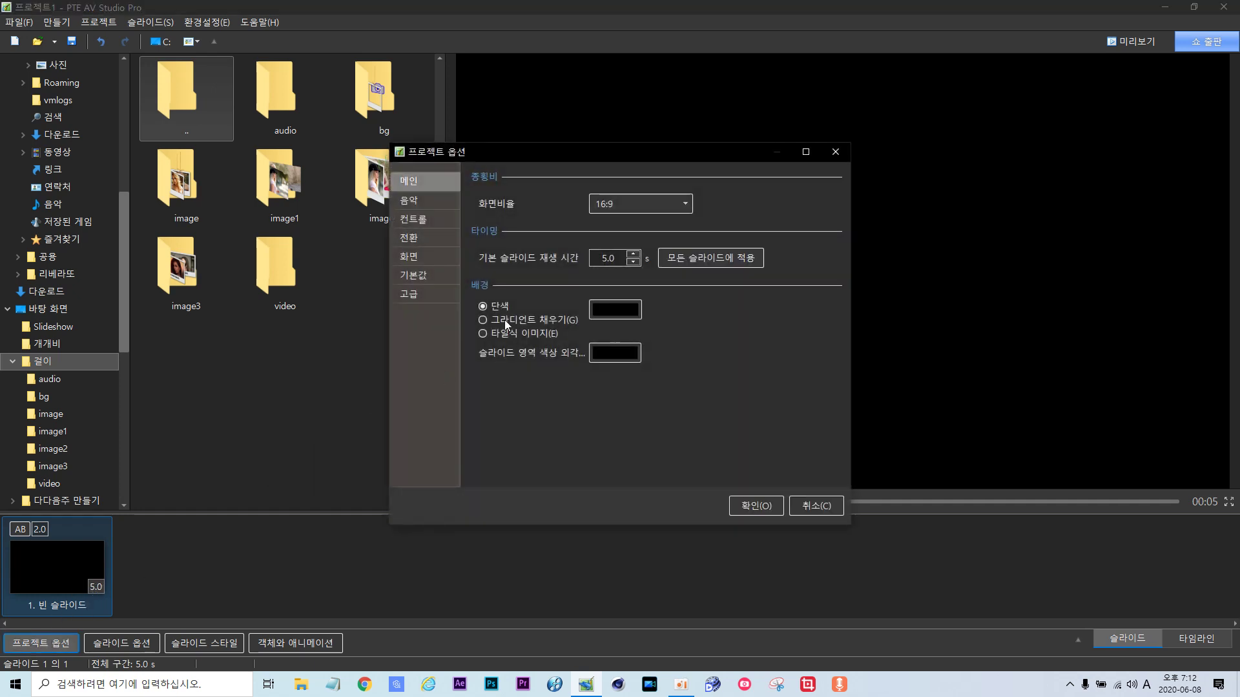
pyautogui.doubleClick(614, 261)
pyautogui.write('15')
pyautogui.click(708, 262)
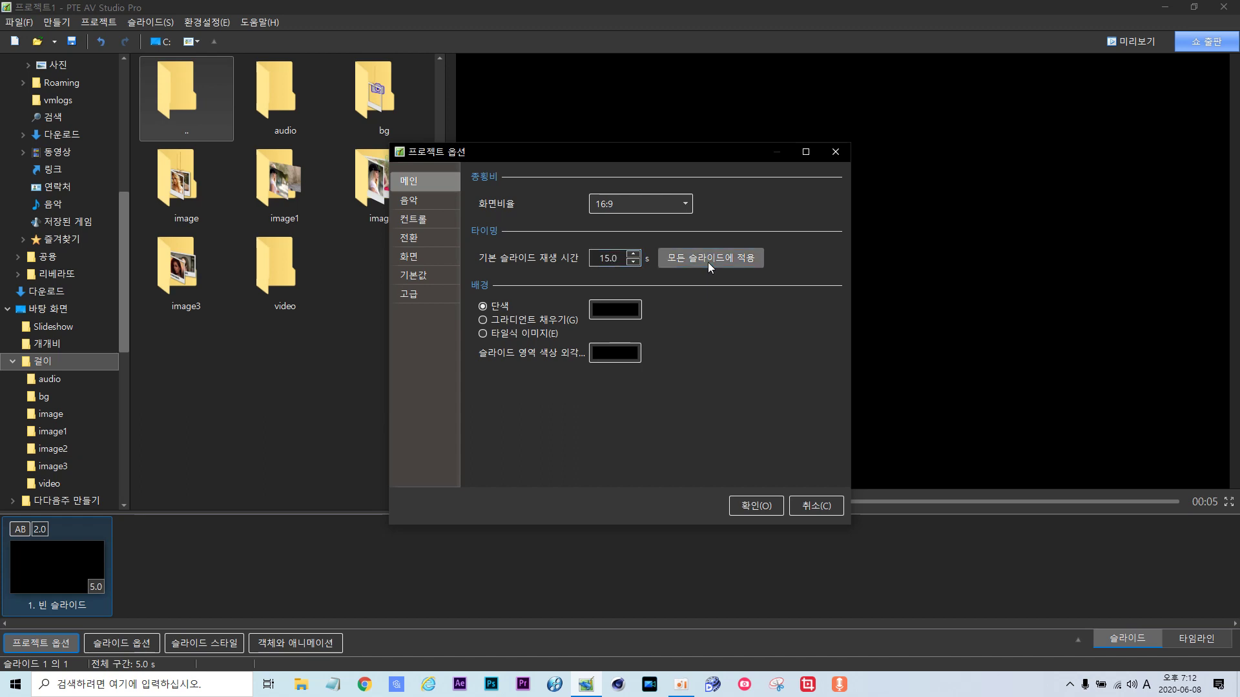
pyautogui.click(758, 505)
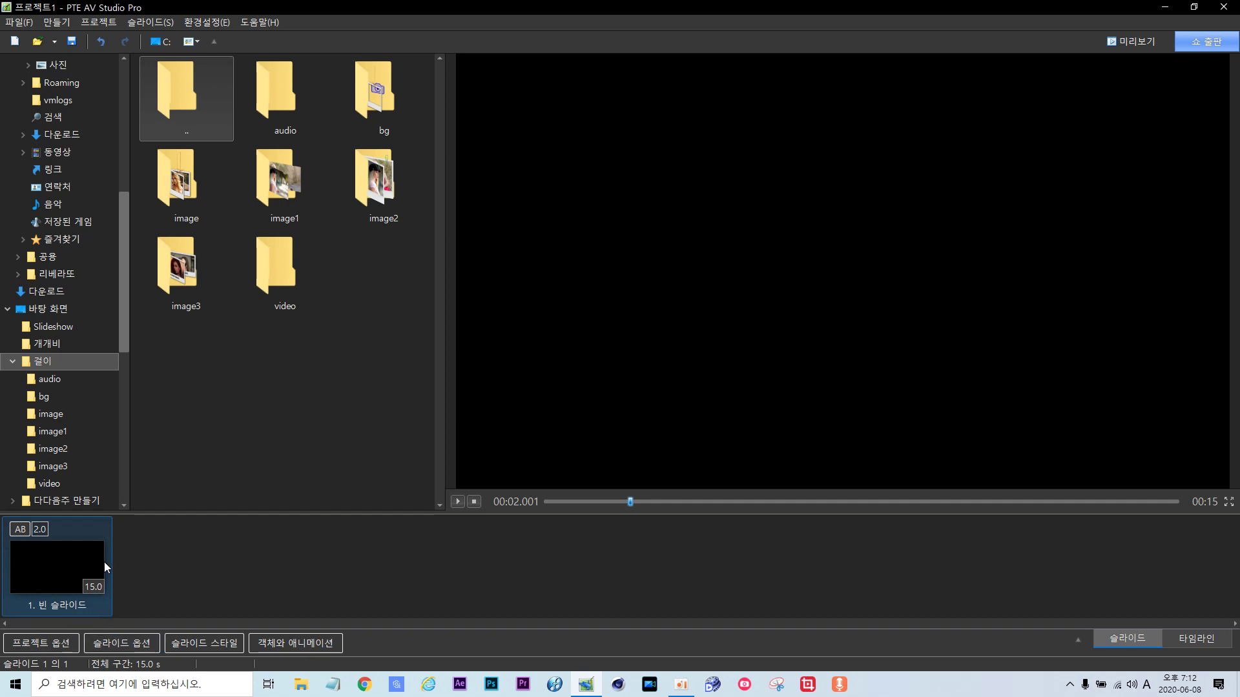
# Open the blank slide's objects and animation editor and add a frame (프레임) object.
pyautogui.click(302, 644)
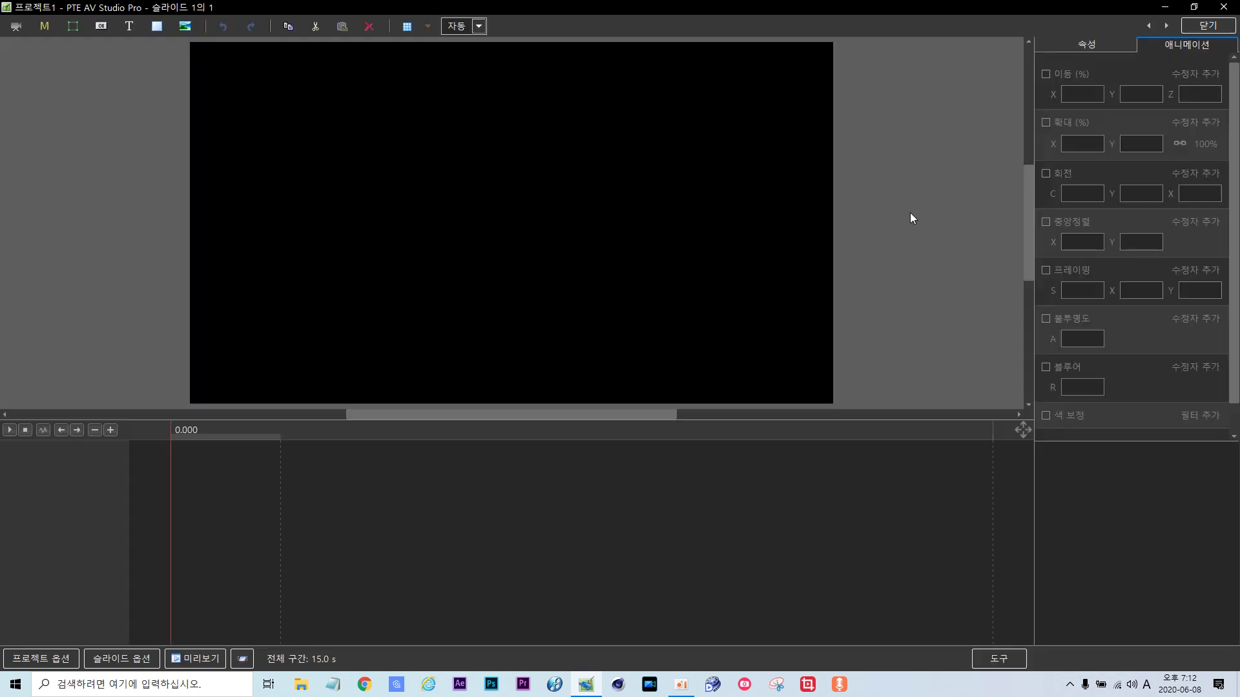
pyautogui.rightClick(1062, 454)
pyautogui.moveTo(1090, 467)
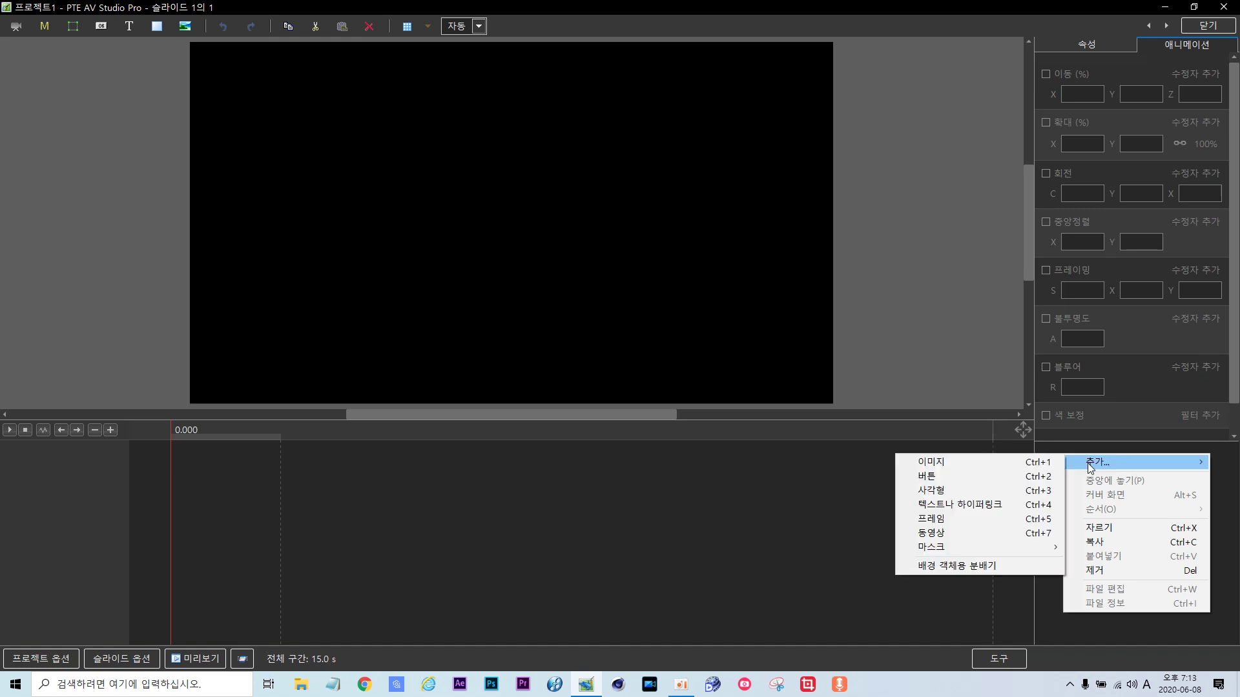
pyautogui.click(960, 518)
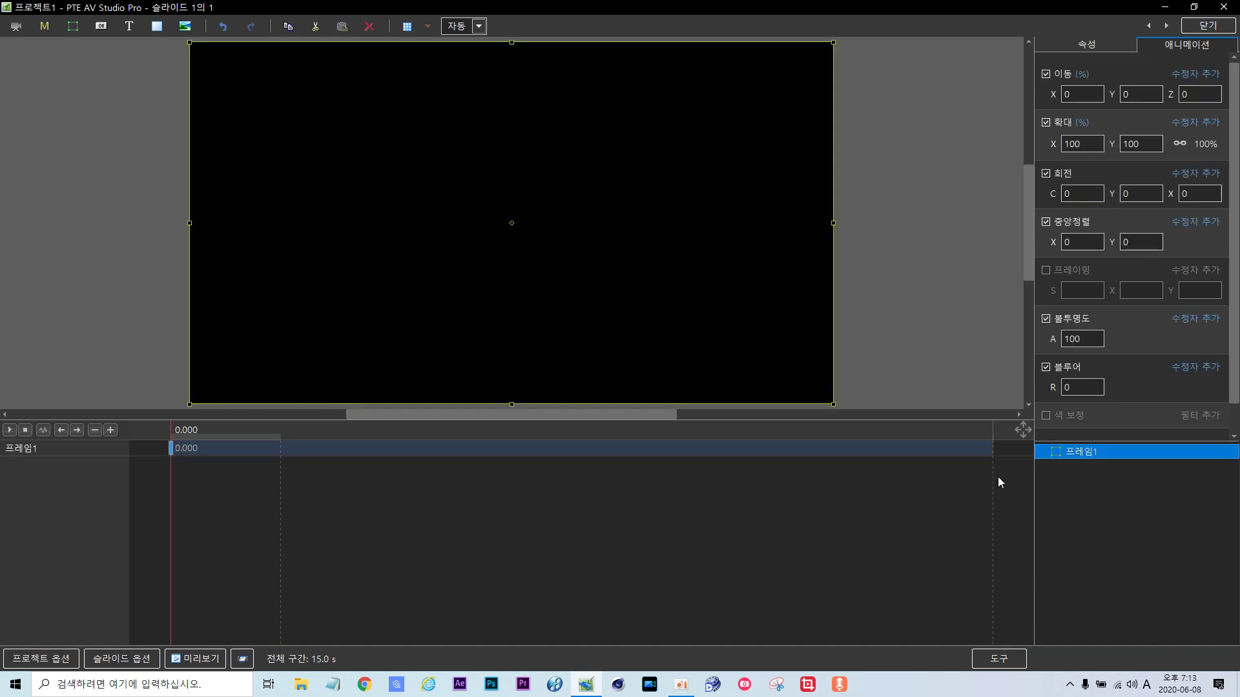
pyautogui.rightClick(1065, 453)
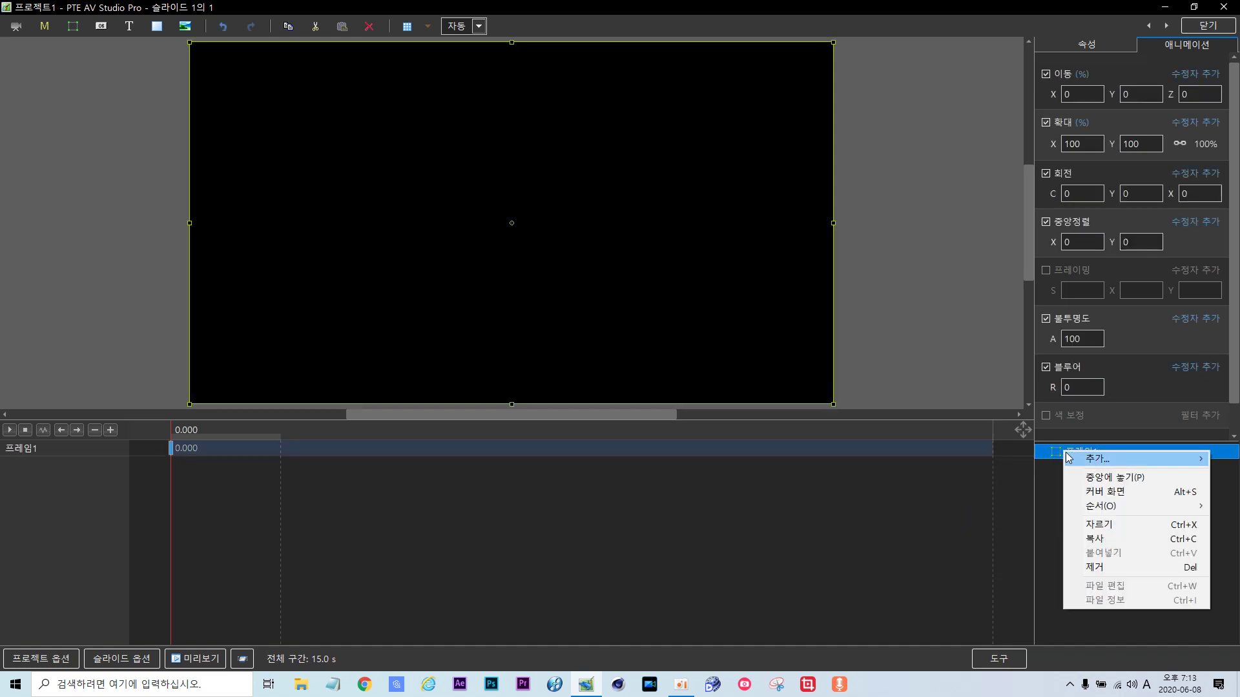
pyautogui.moveTo(1068, 459)
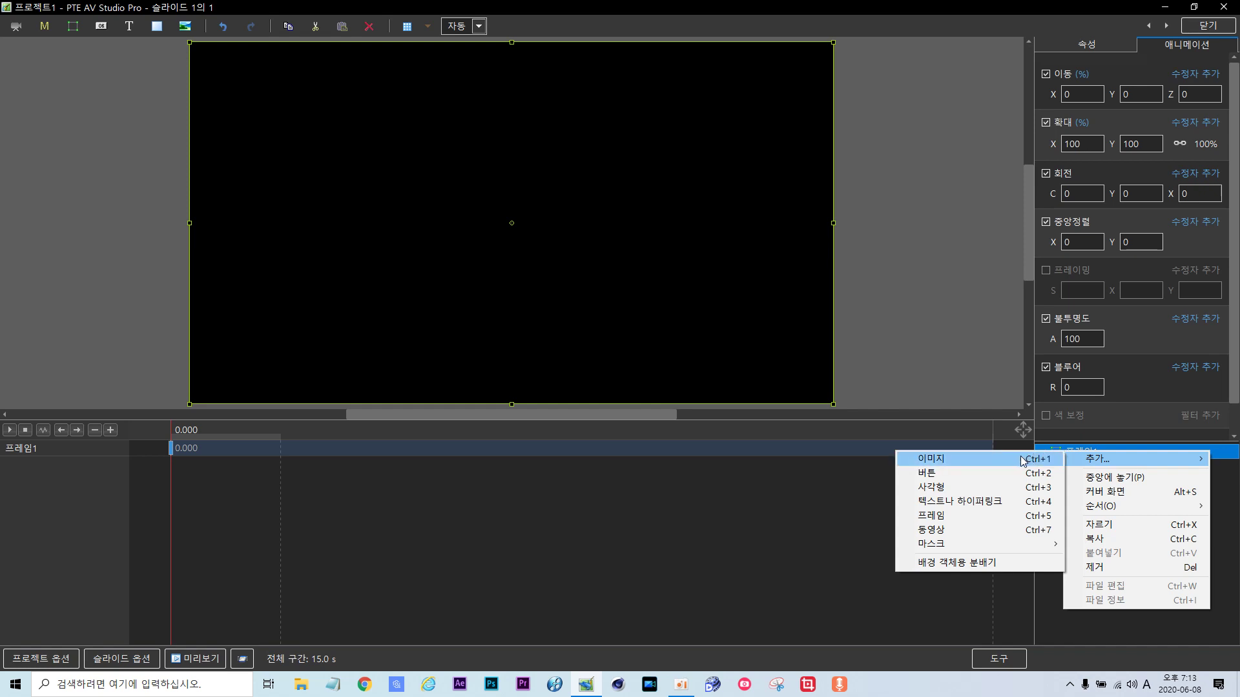
pyautogui.click(940, 516)
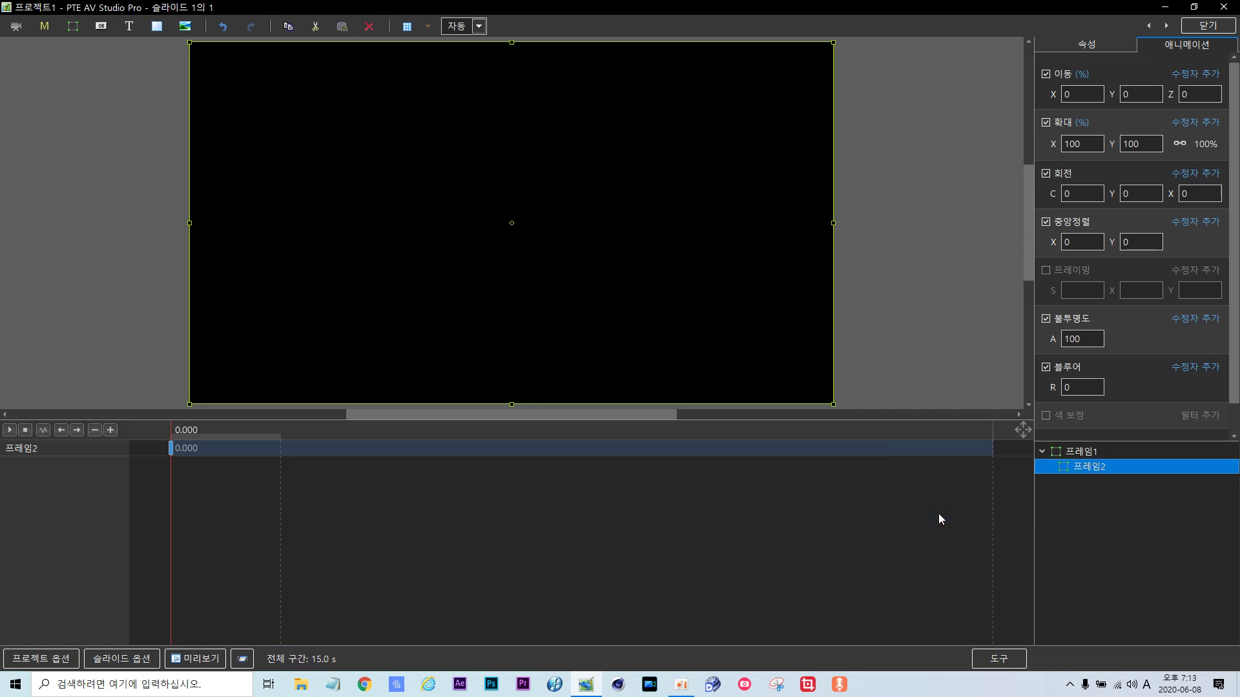
pyautogui.rightClick(1089, 469)
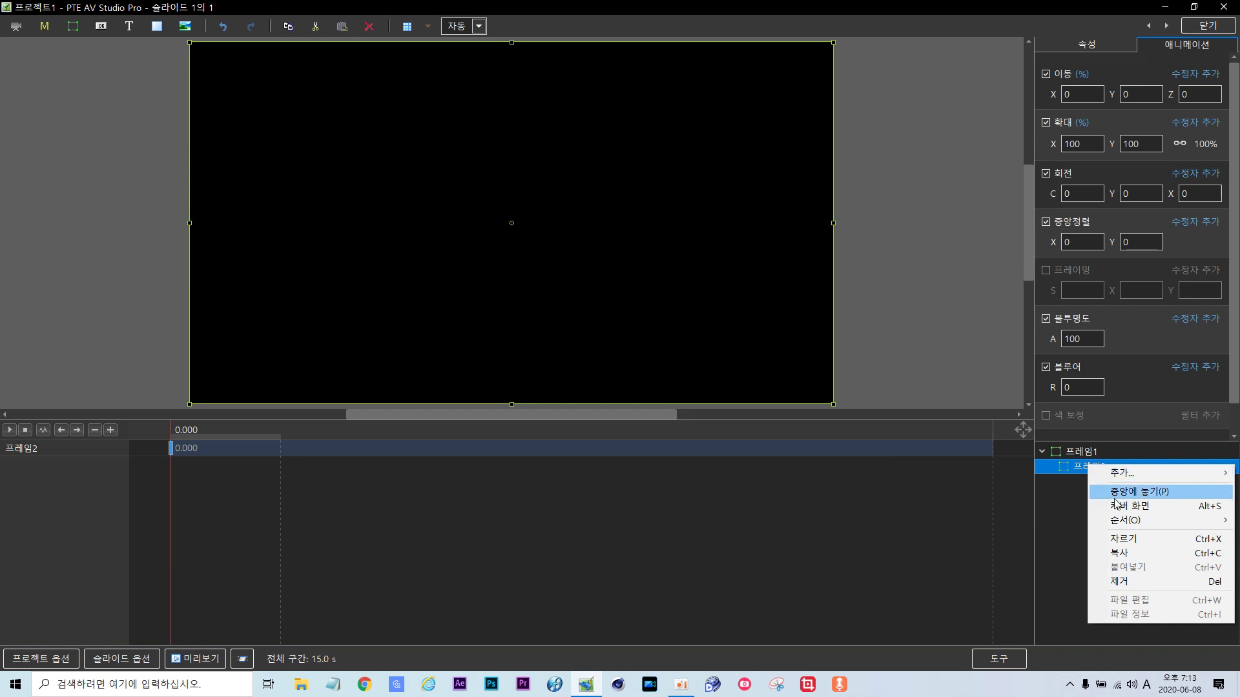
pyautogui.click(1121, 542)
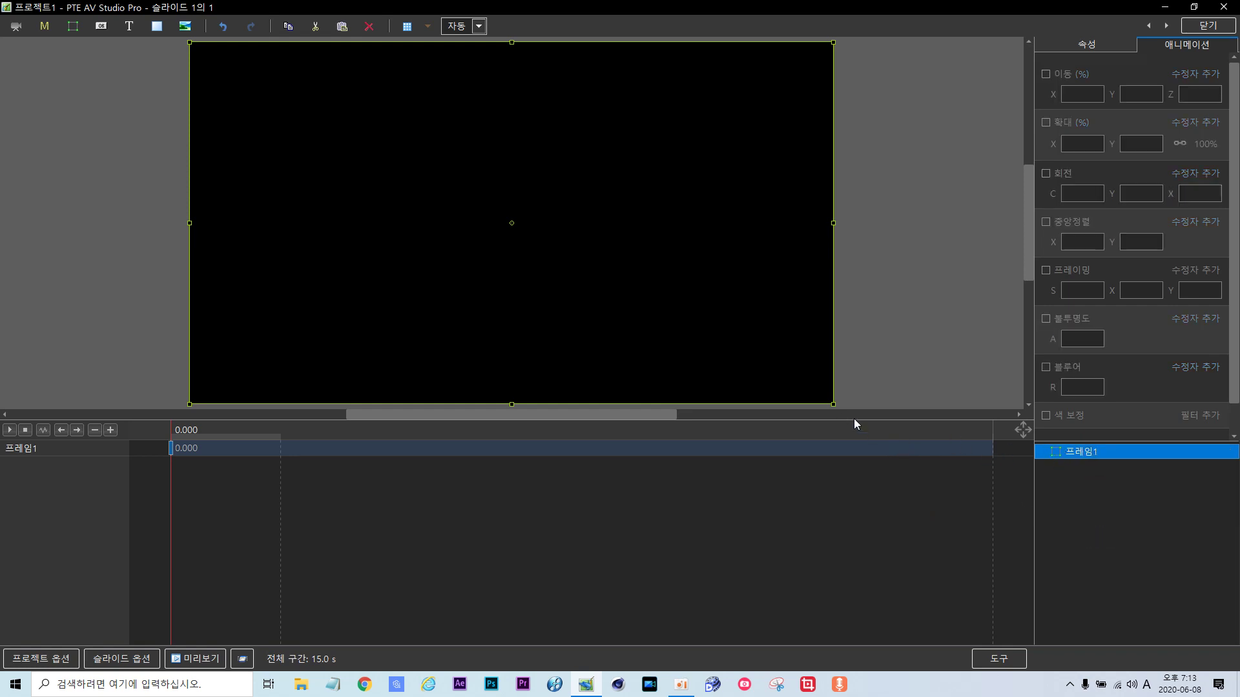
# Add the image mm from the image2 subfolder of the 걸이 desktop folder as a child of 프레임1.
pyautogui.rightClick(1072, 452)
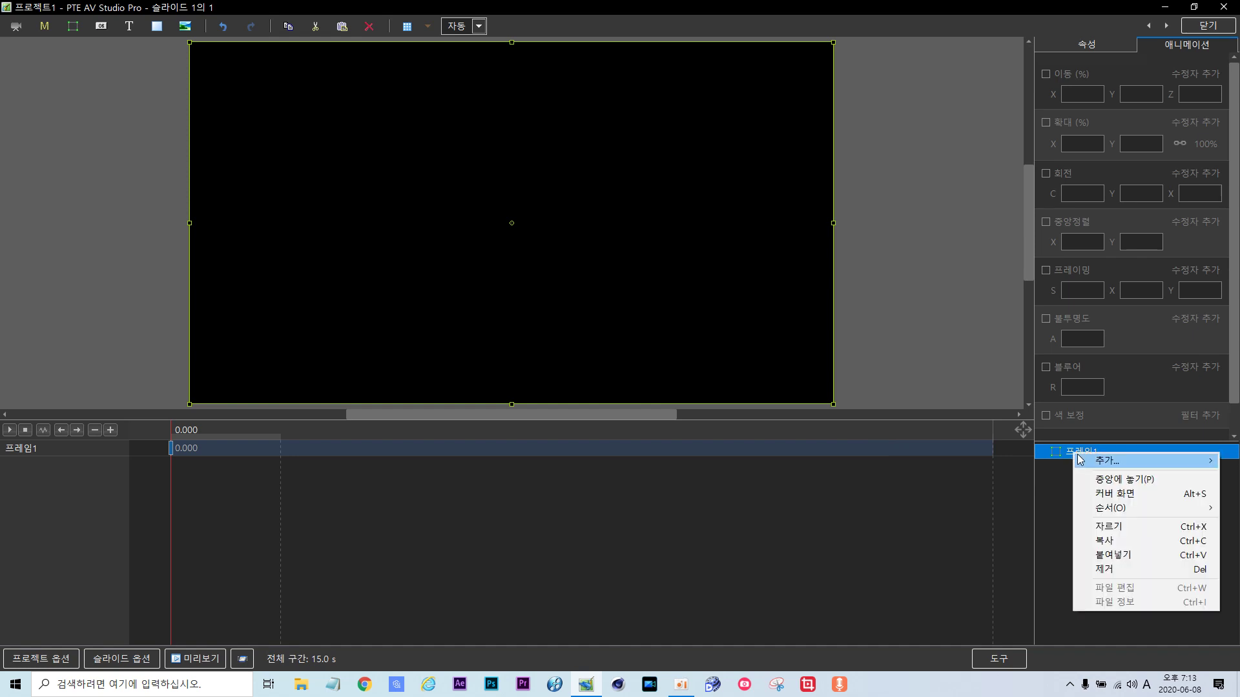
pyautogui.moveTo(1082, 461)
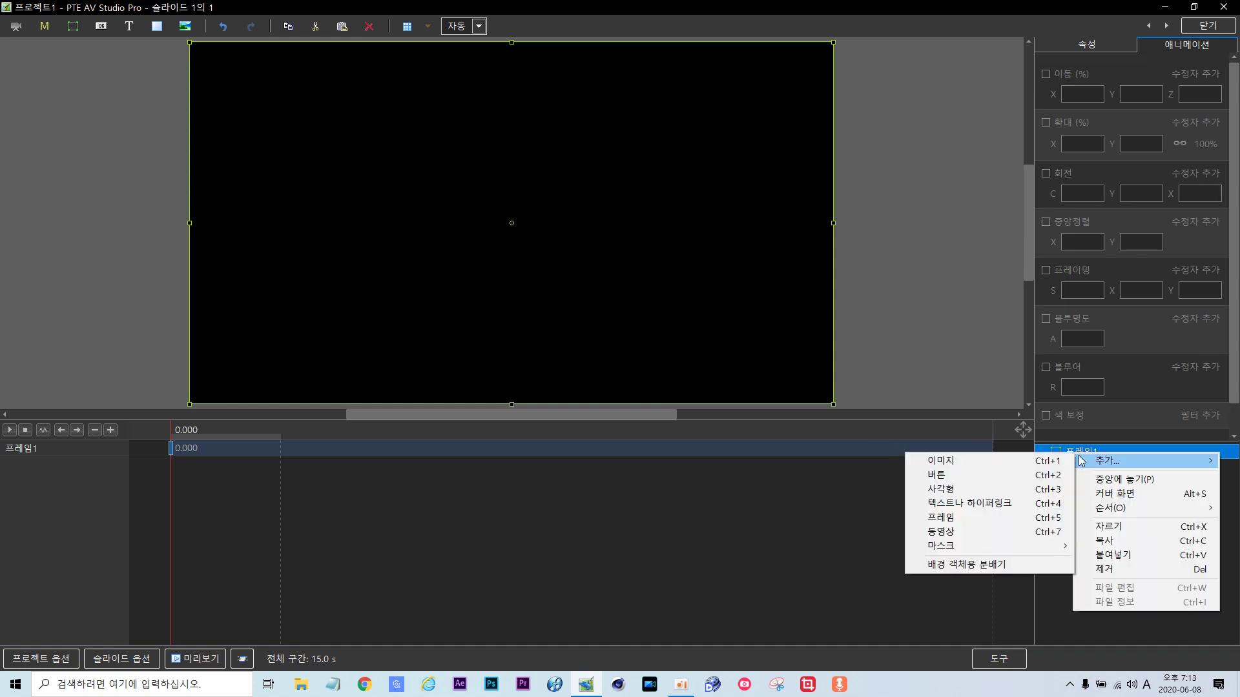
pyautogui.click(998, 461)
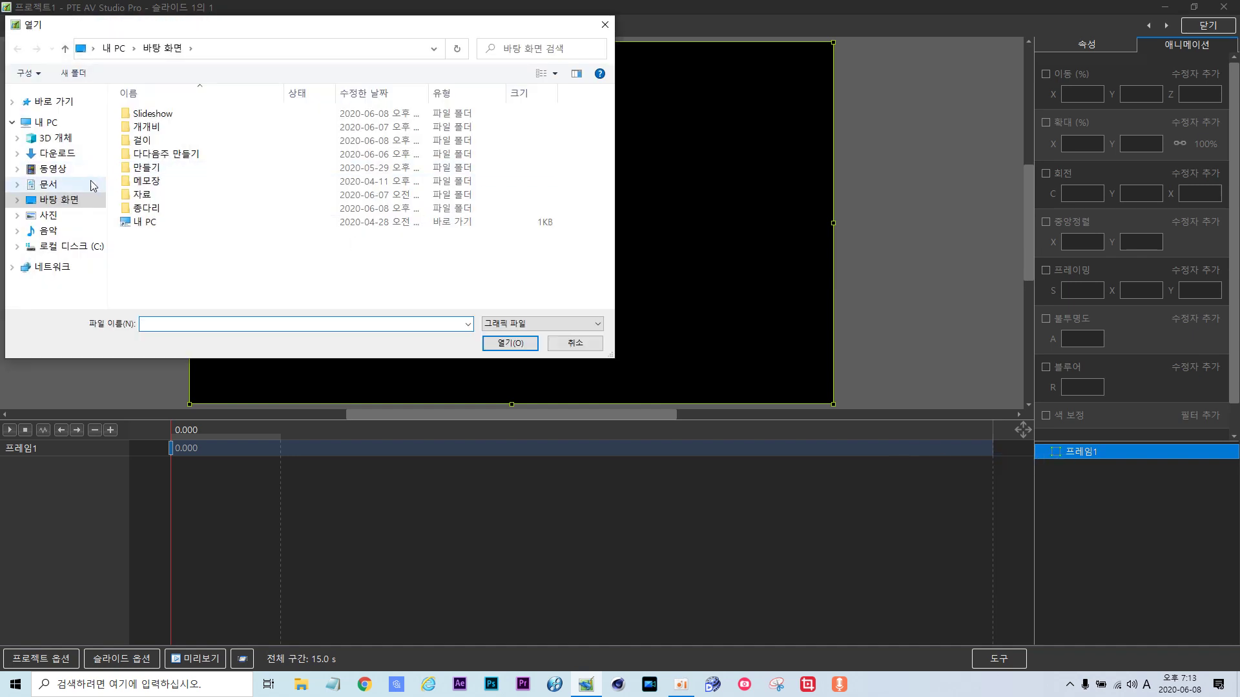
pyautogui.doubleClick(144, 142)
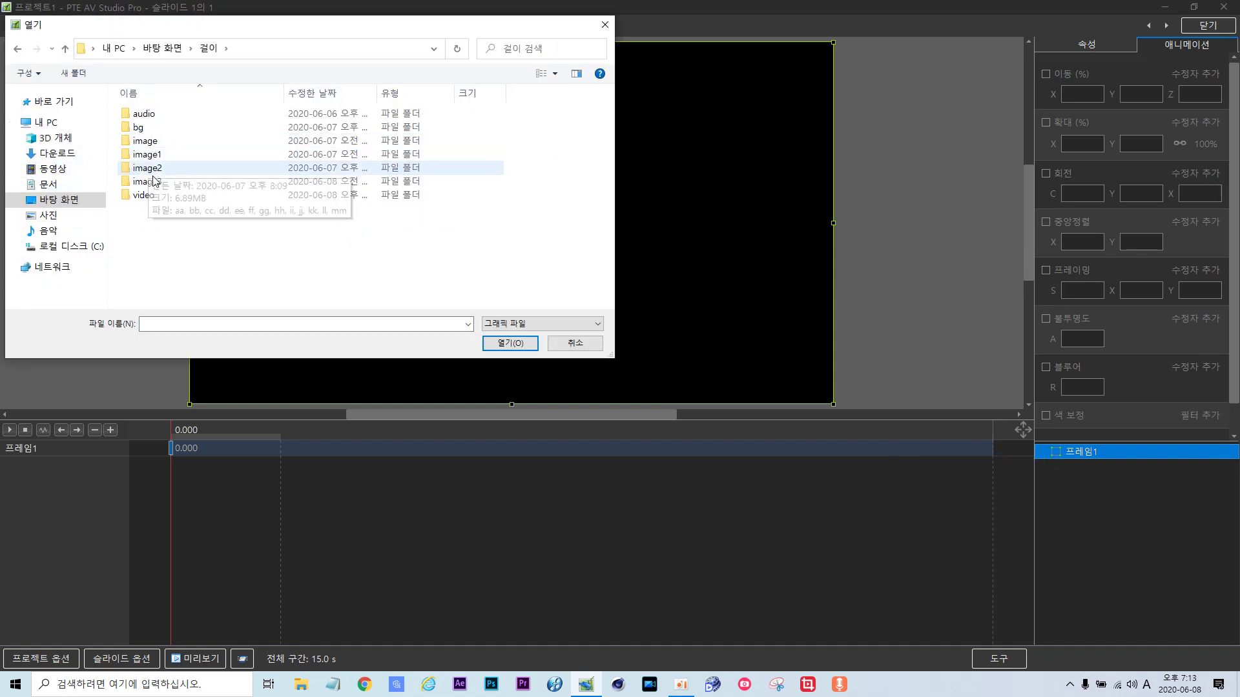
pyautogui.doubleClick(147, 169)
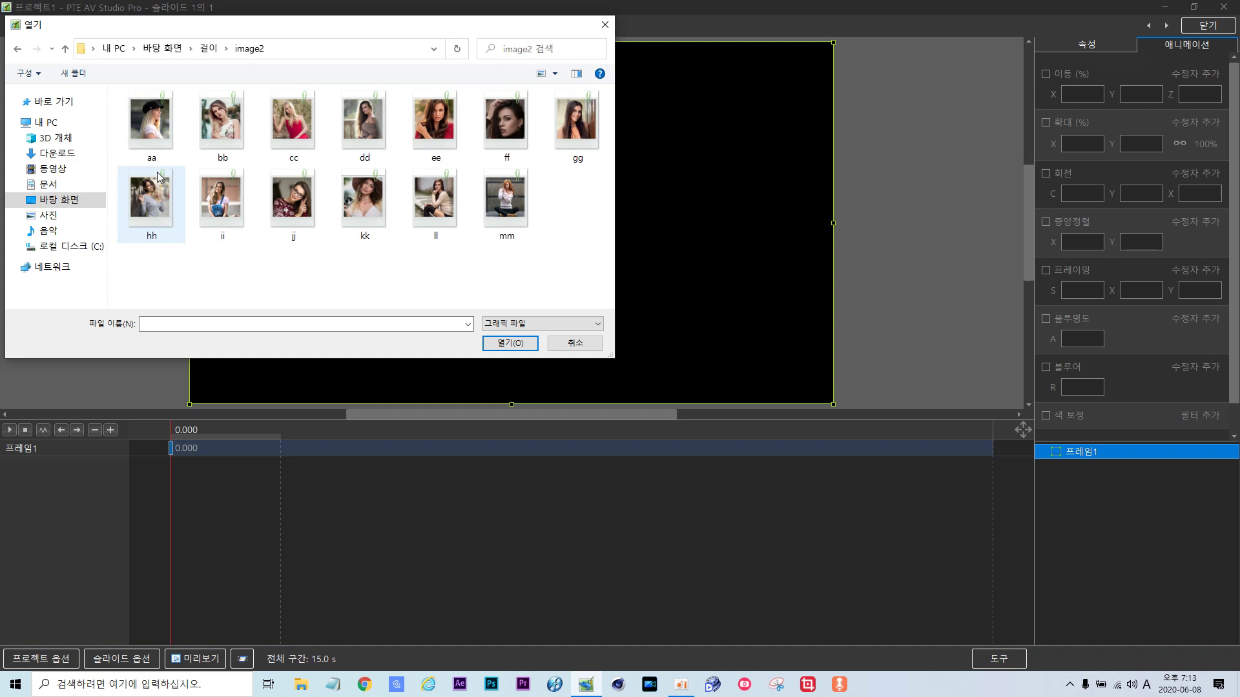
pyautogui.doubleClick(500, 217)
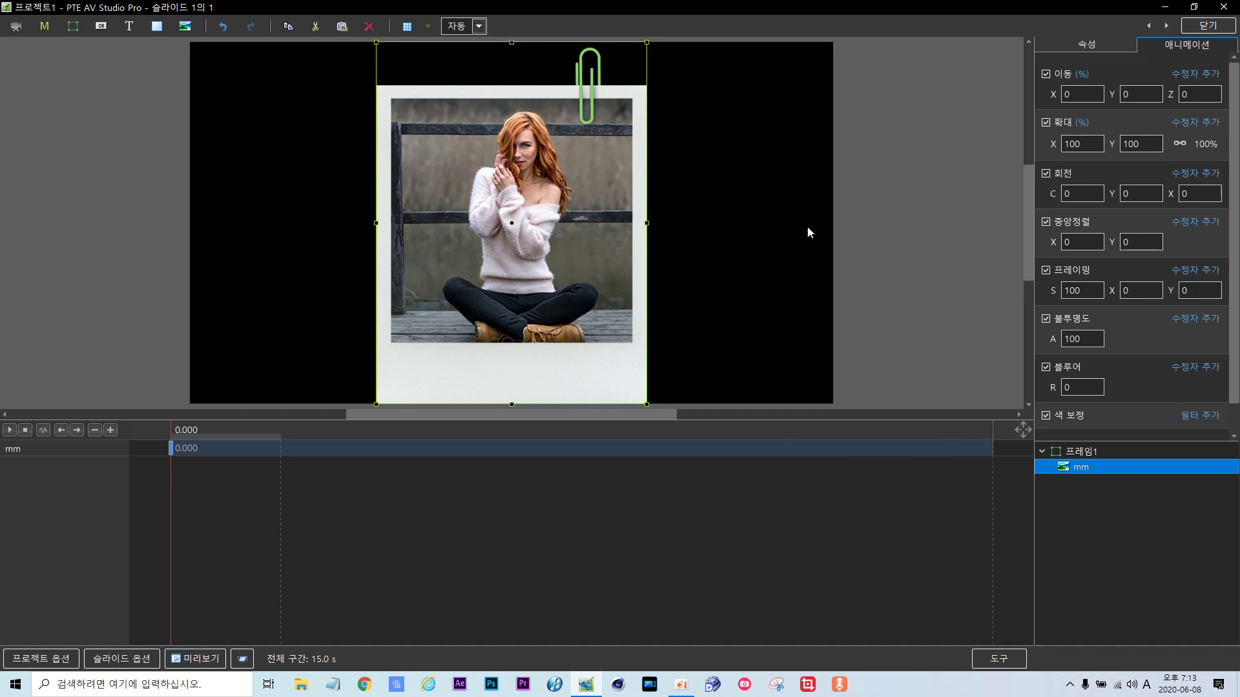
# Scale the mm image to 50% and set its center (중앙정렬) Y value to -100.
pyautogui.doubleClick(1085, 145)
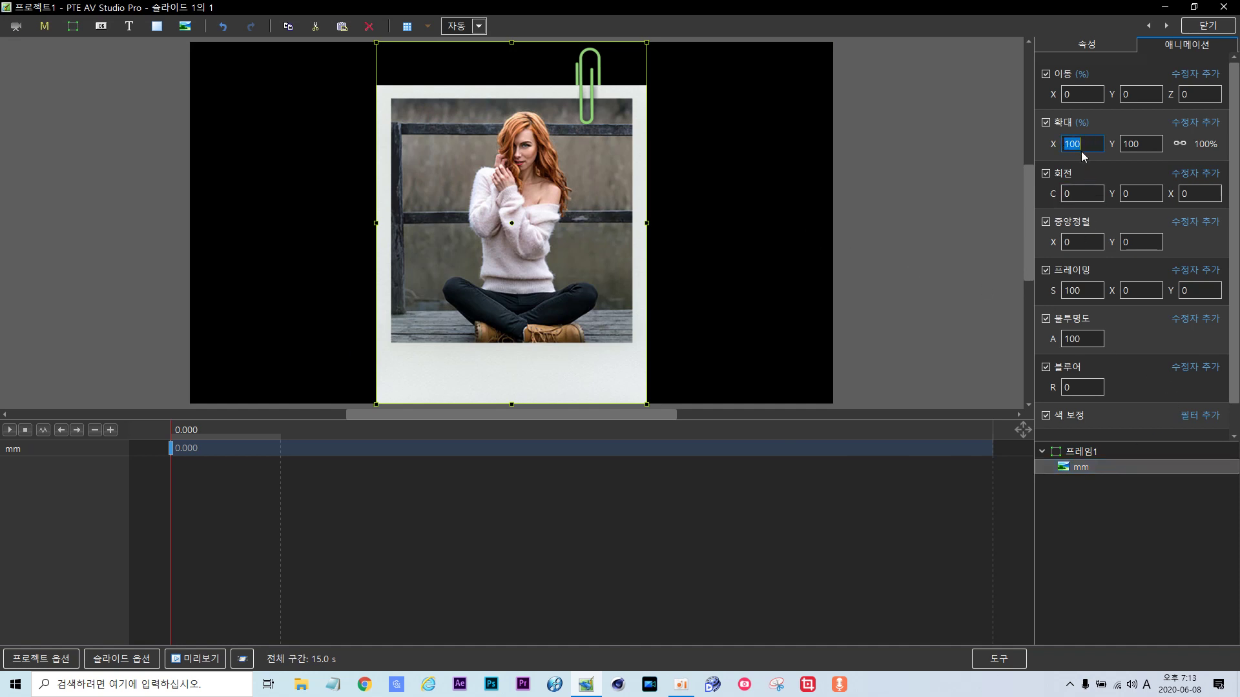
pyautogui.write('50')
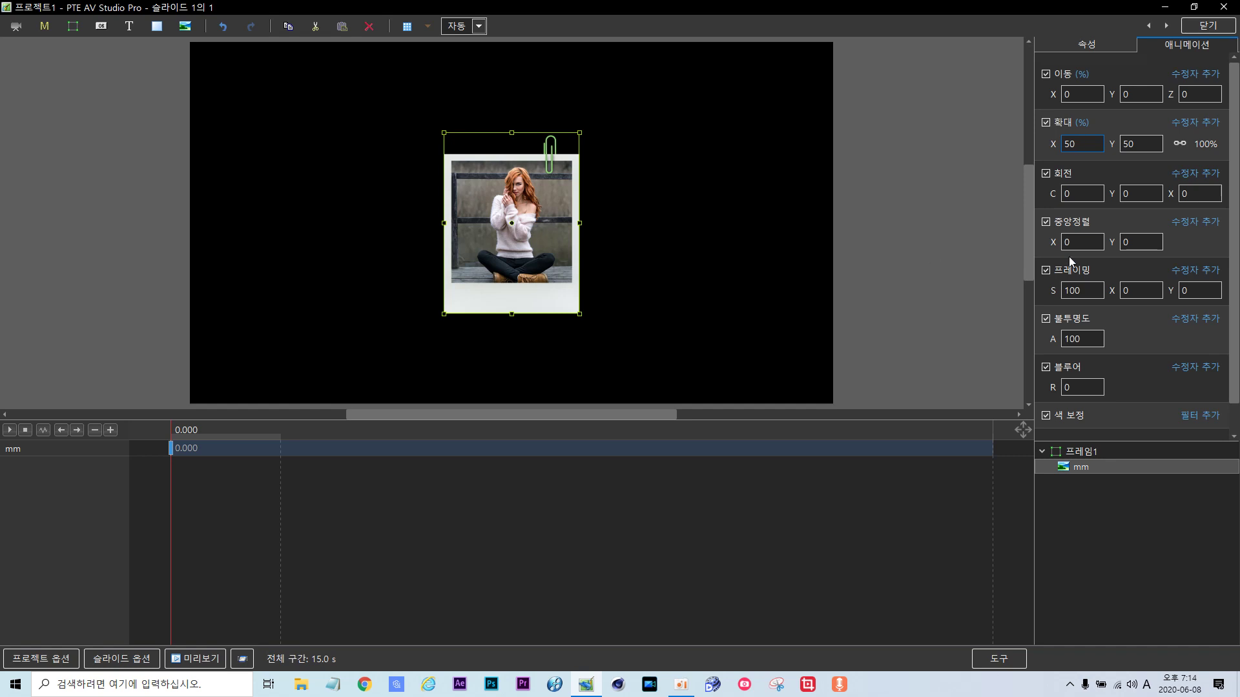
pyautogui.click(1153, 241)
pyautogui.write('-100')
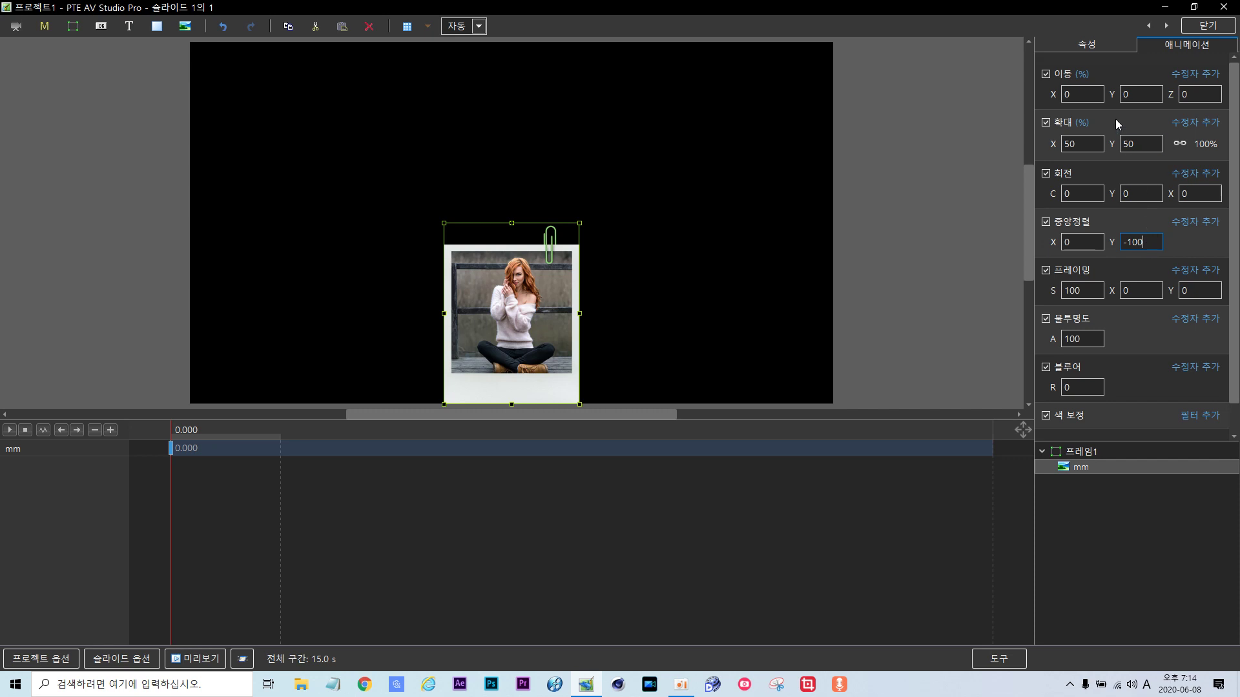
# Set the mm image's position (이동) Y value to -30.
pyautogui.click(1133, 93)
pyautogui.write('-20')
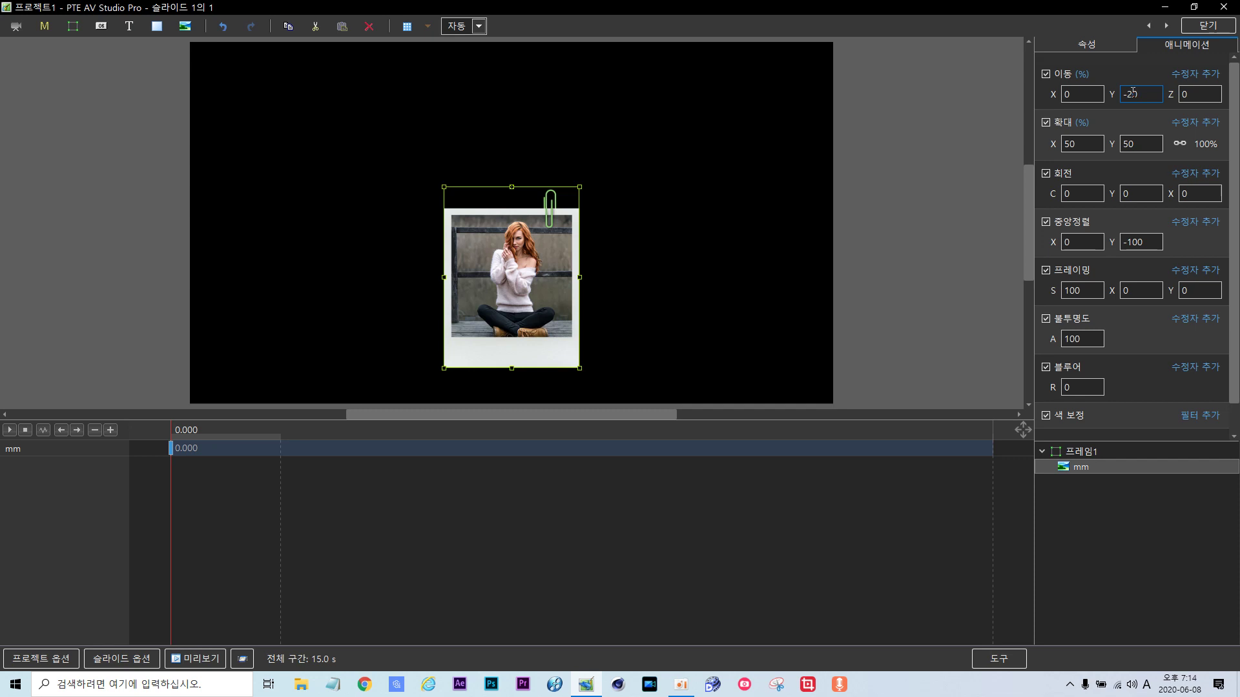
pyautogui.press('BackSpace')
pyautogui.press('BackSpace')
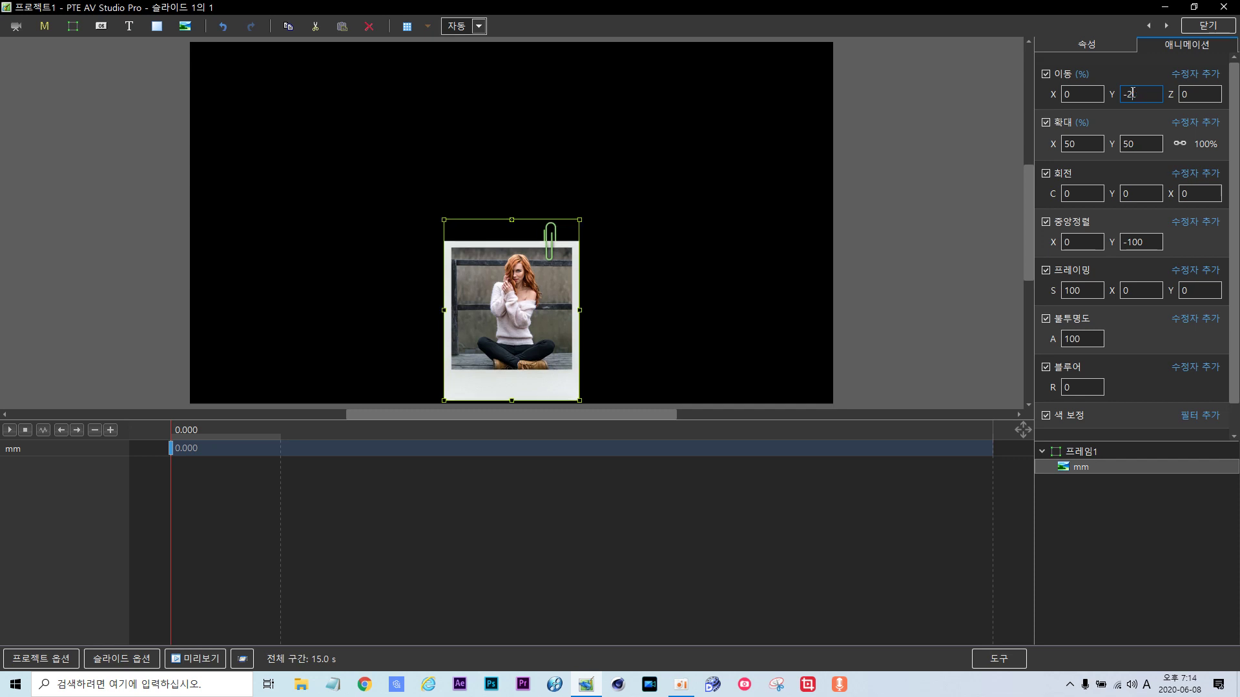
pyautogui.write('30')
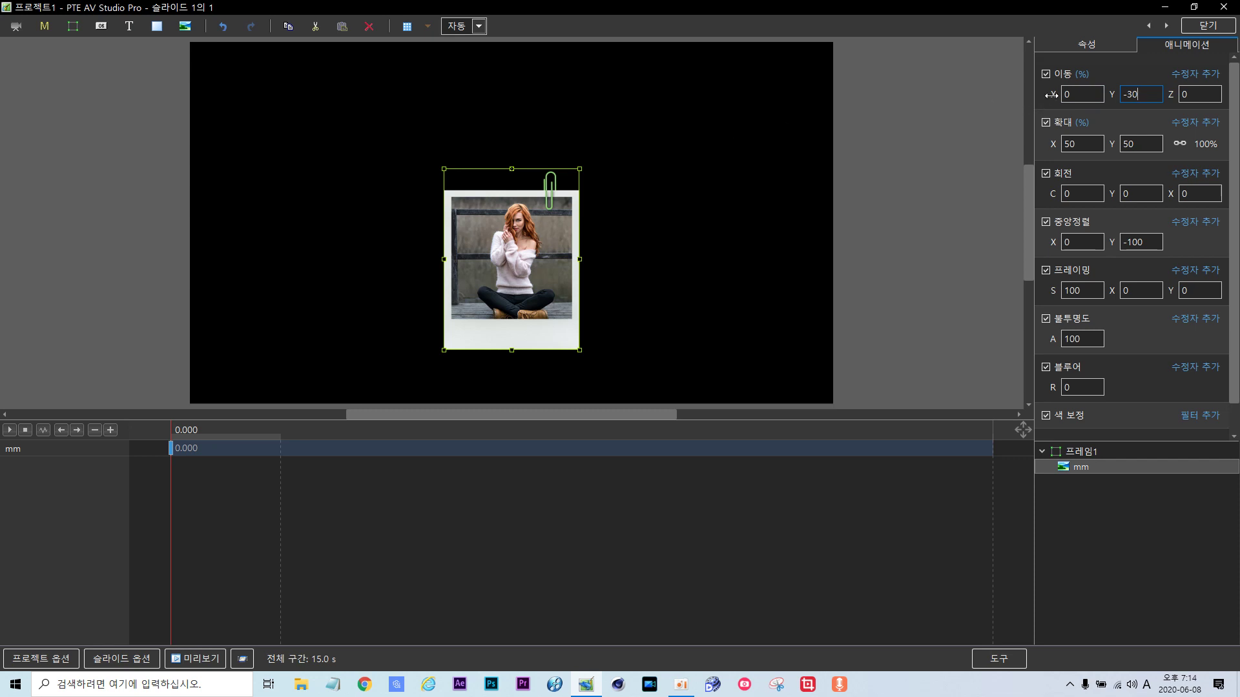
pyautogui.moveTo(1114, 94); pyautogui.dragTo(1112, 94)
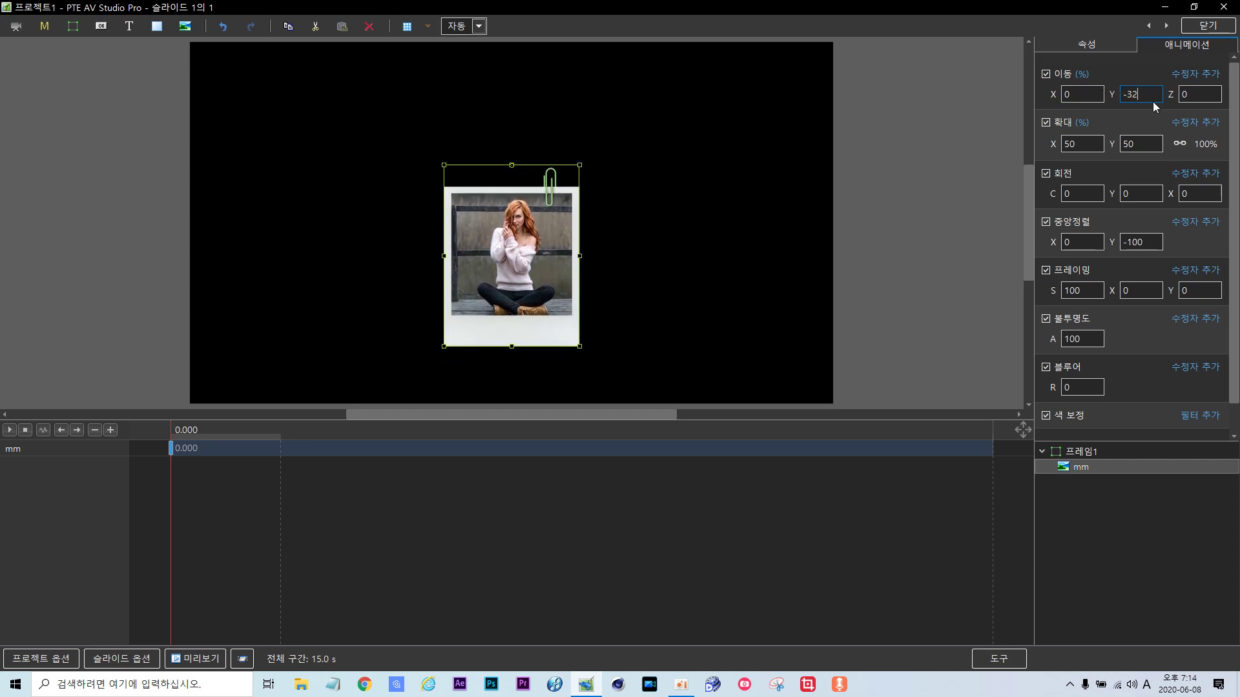
pyautogui.press('BackSpace')
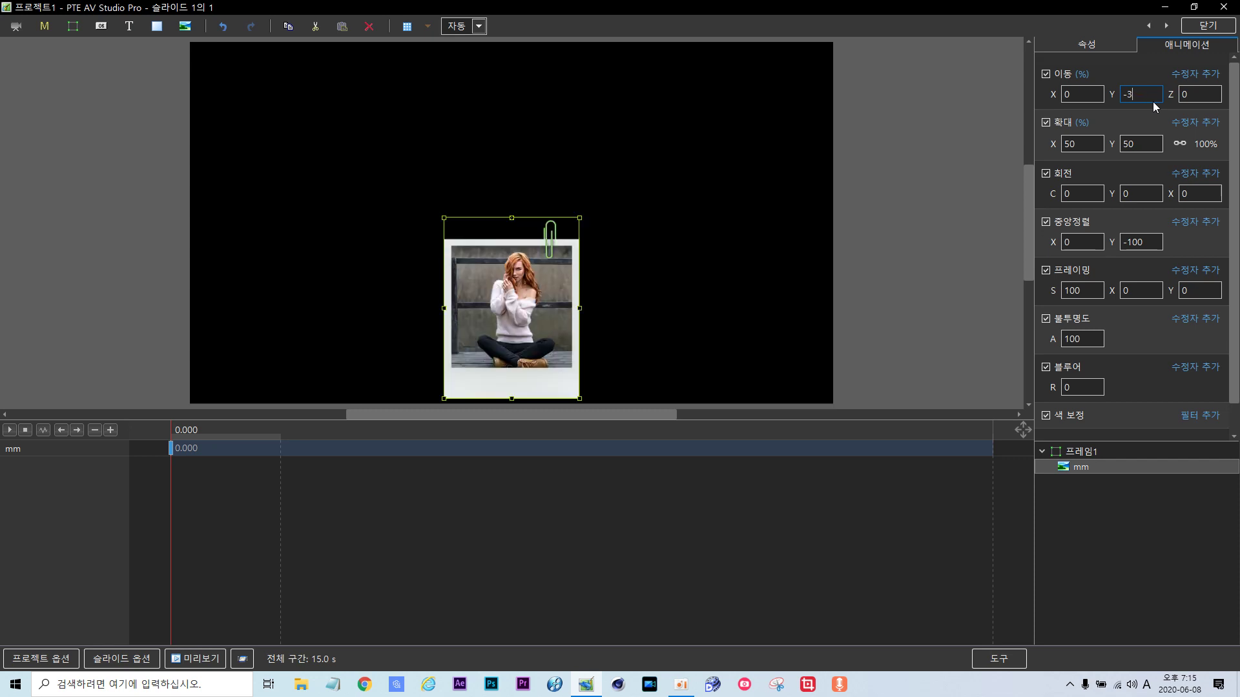
pyautogui.write('0')
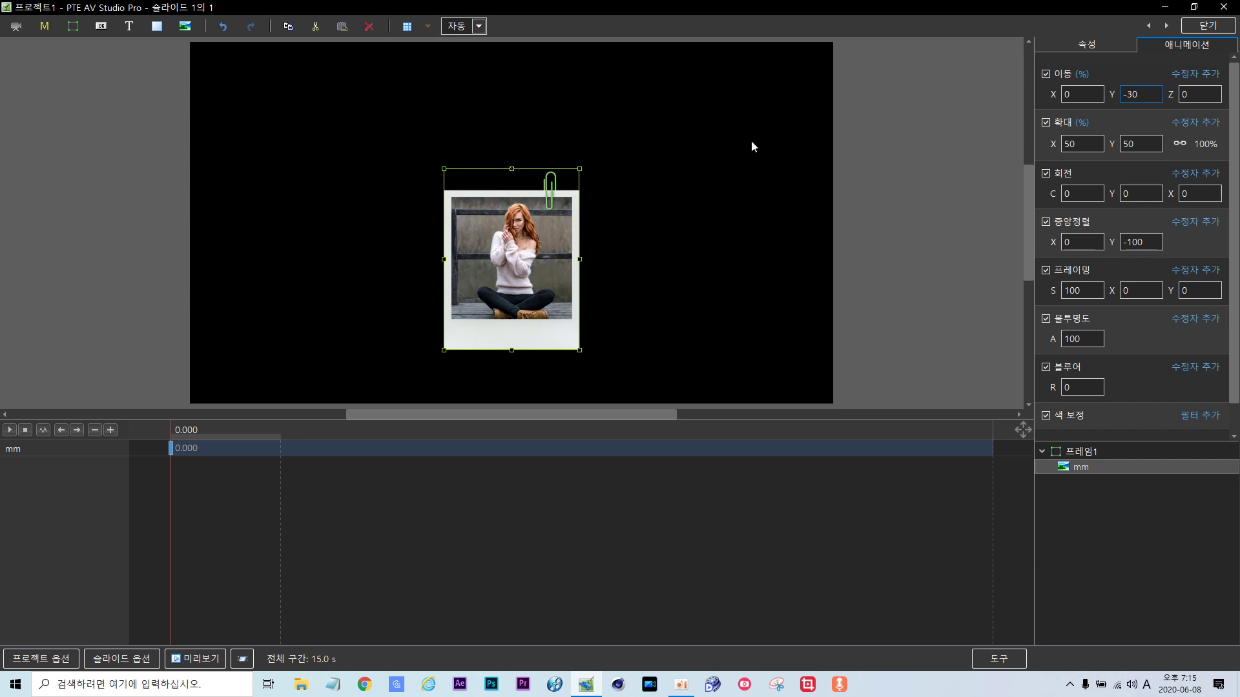
# Add an oscillation (진동) modifier to the mm image's rotation angle with amplitude (진폭) 20 and repeat (반복) 4, and preview the swing.
pyautogui.click(1185, 181)
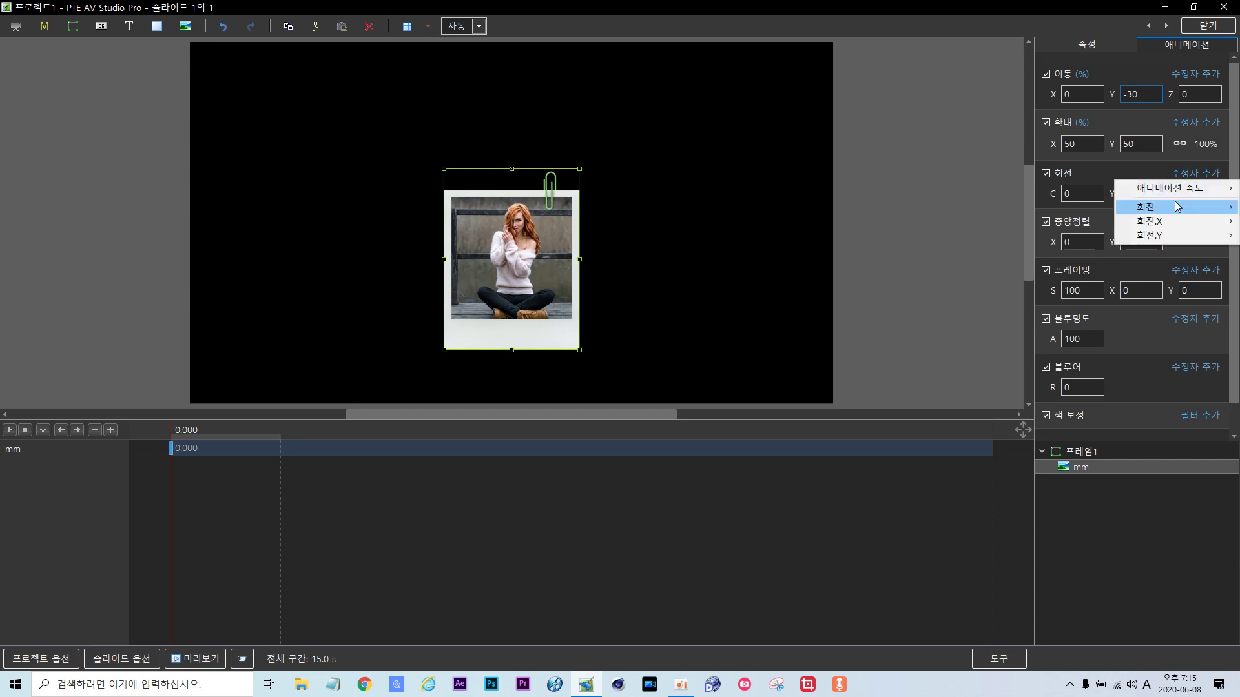
pyautogui.moveTo(1176, 207)
pyautogui.click(1090, 215)
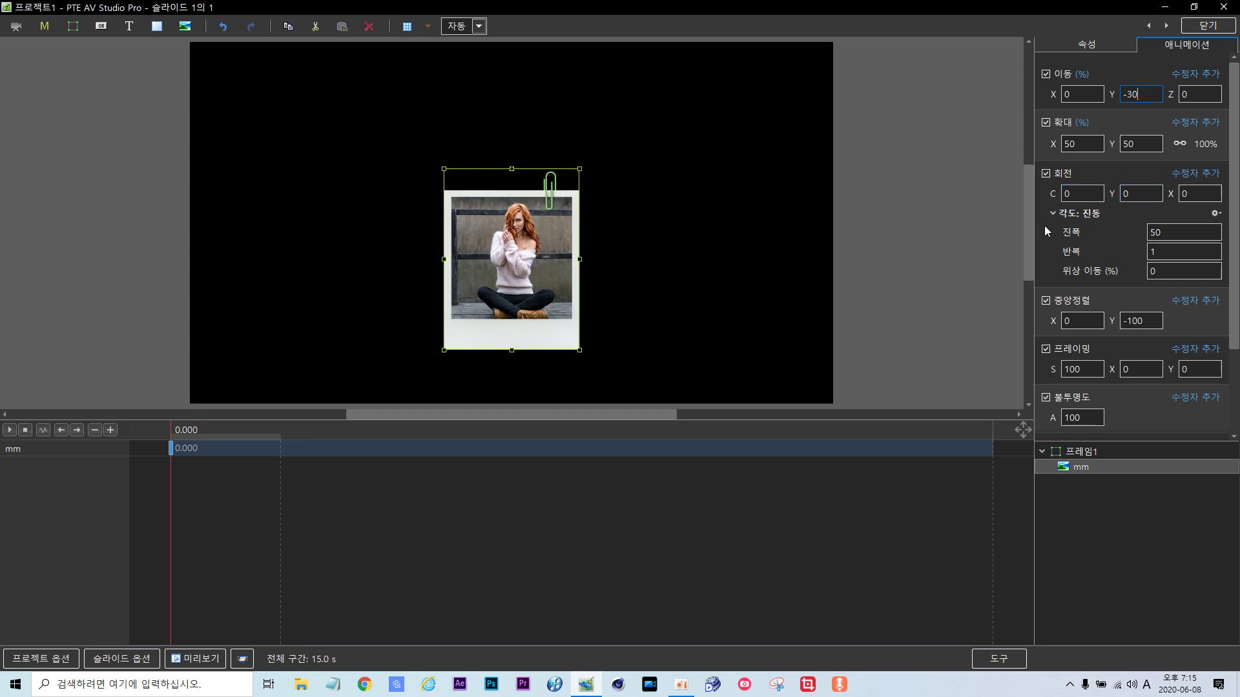
pyautogui.doubleClick(1160, 234)
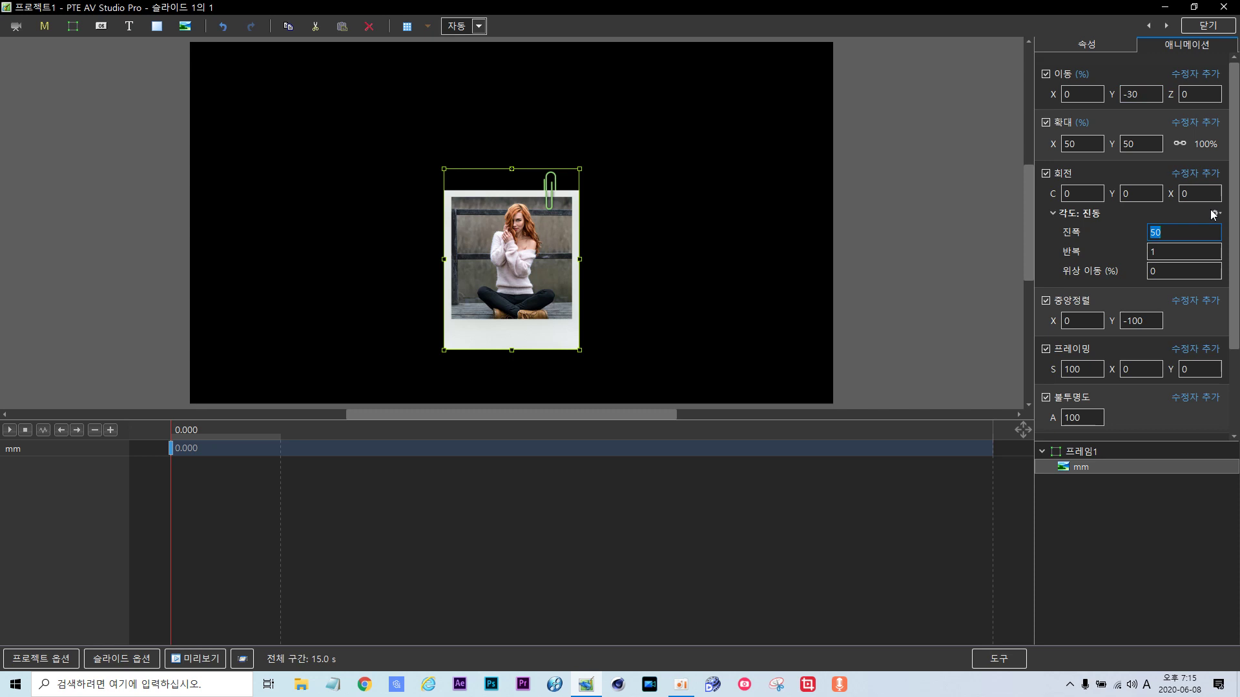
pyautogui.press('BackSpace')
pyautogui.write('20')
pyautogui.doubleClick(1167, 252)
pyautogui.write('4')
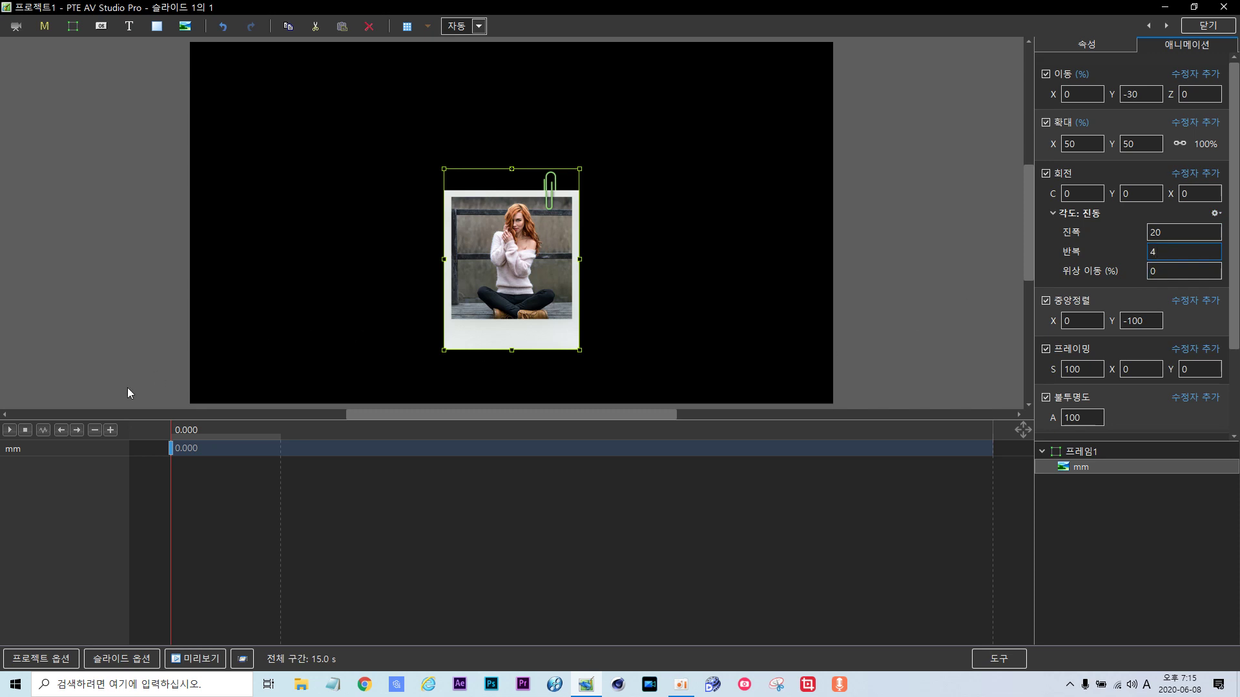
pyautogui.click(9, 433)
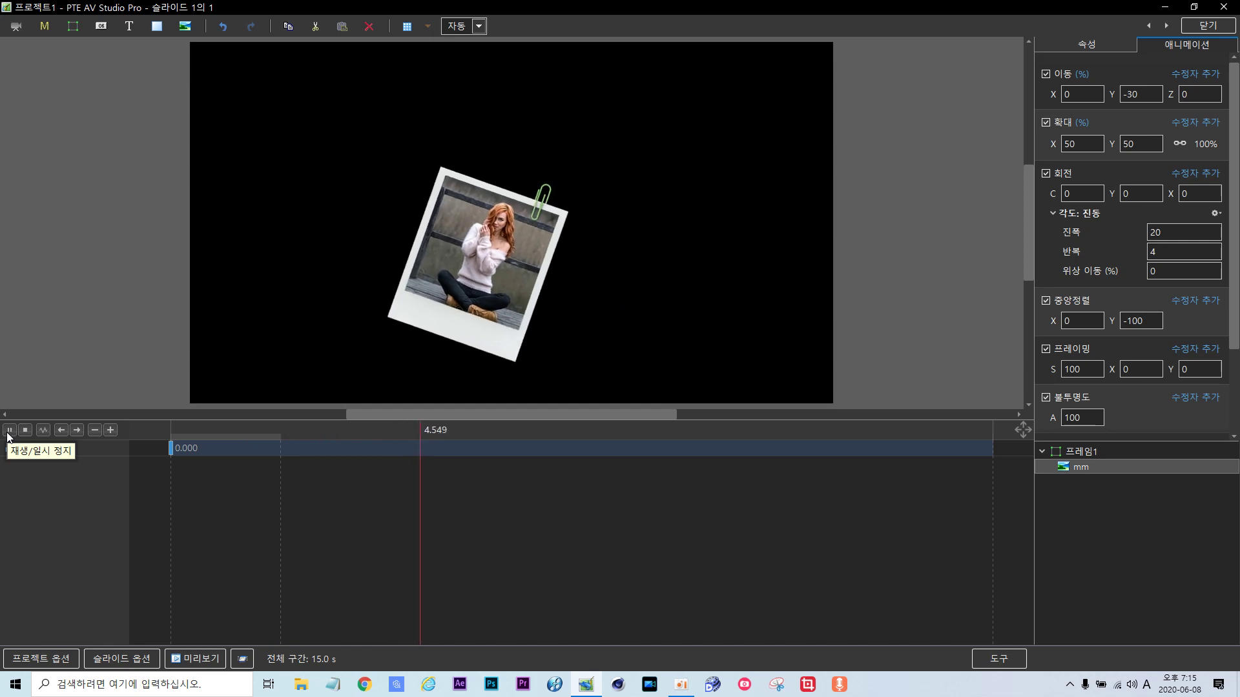
pyautogui.click(8, 432)
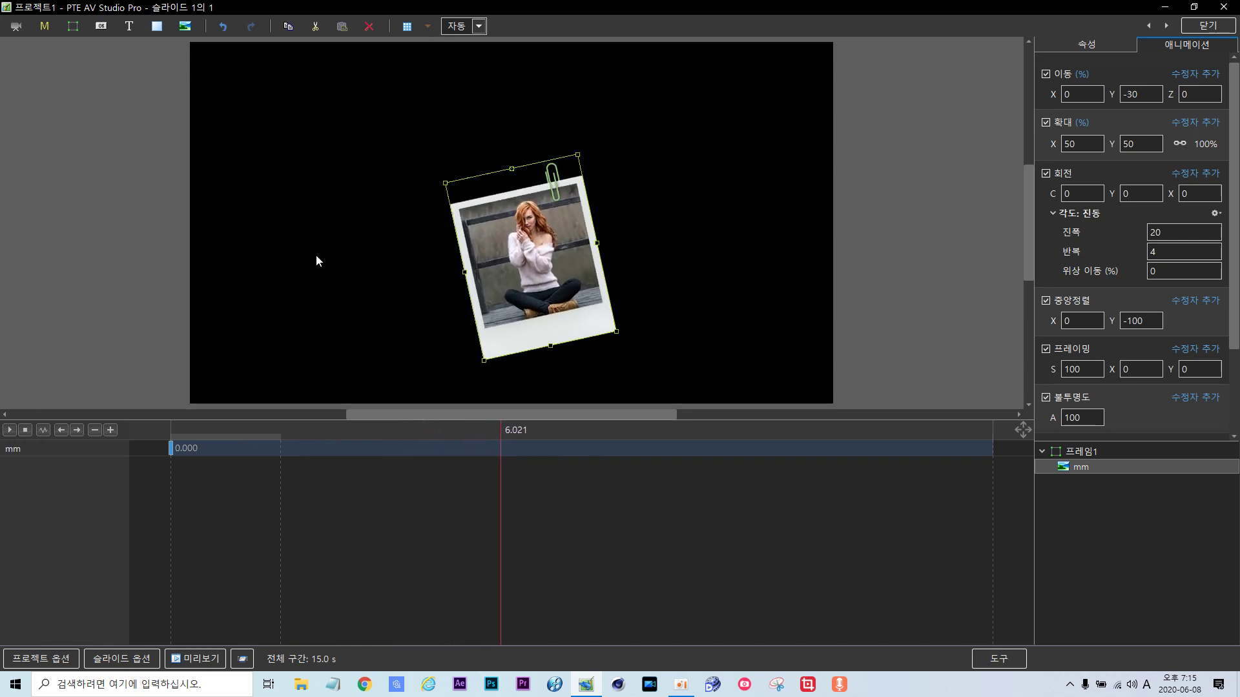
# Copy the mm image and paste two copies of it into 프레임1.
pyautogui.rightClick(1086, 472)
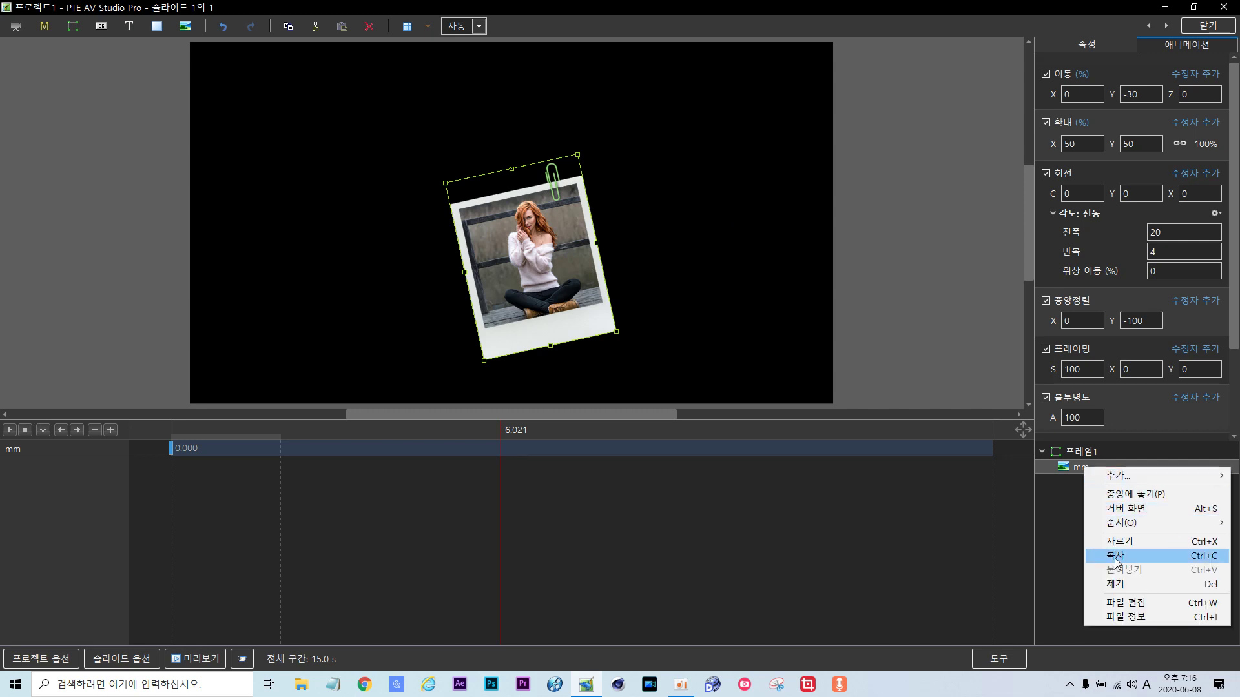
pyautogui.click(1111, 553)
pyautogui.click(1077, 453)
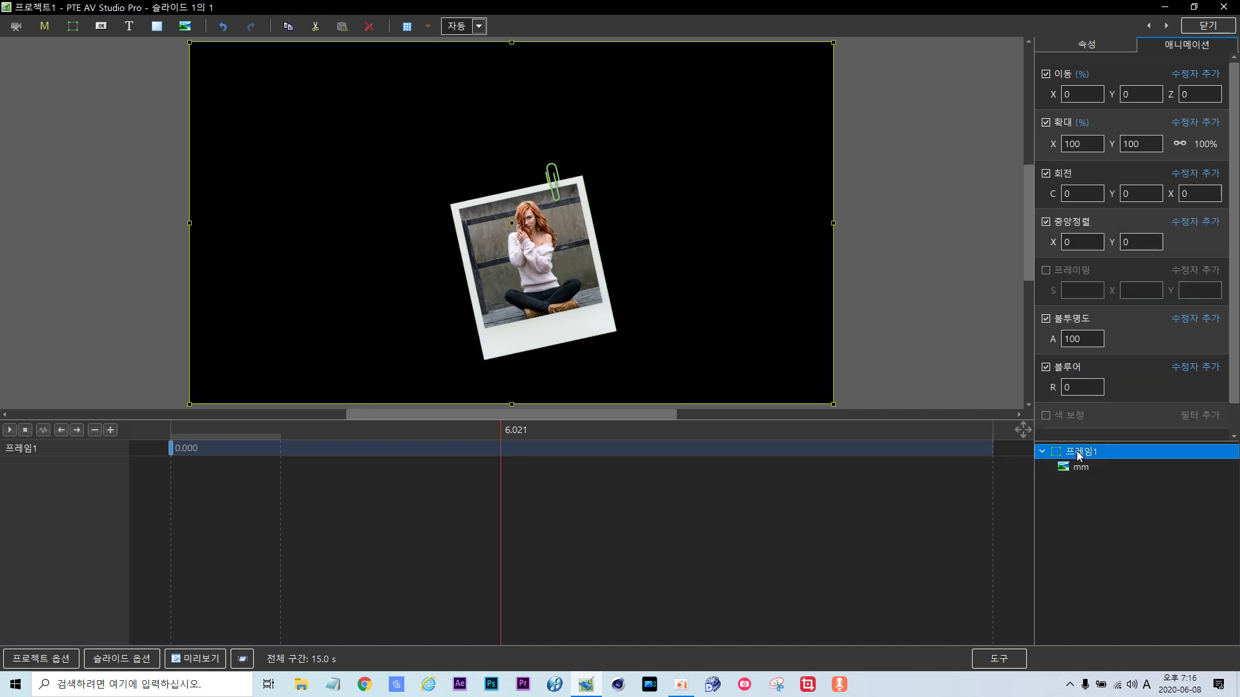
pyautogui.rightClick(1077, 454)
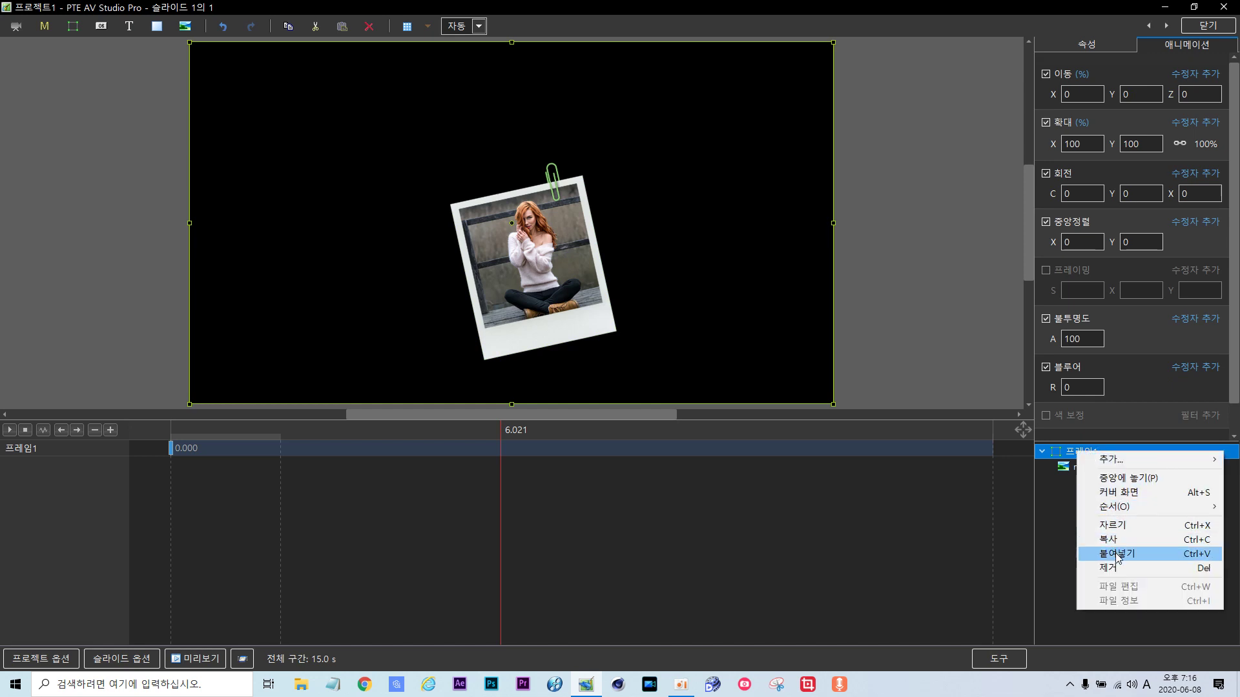
pyautogui.click(1116, 554)
pyautogui.click(1083, 452)
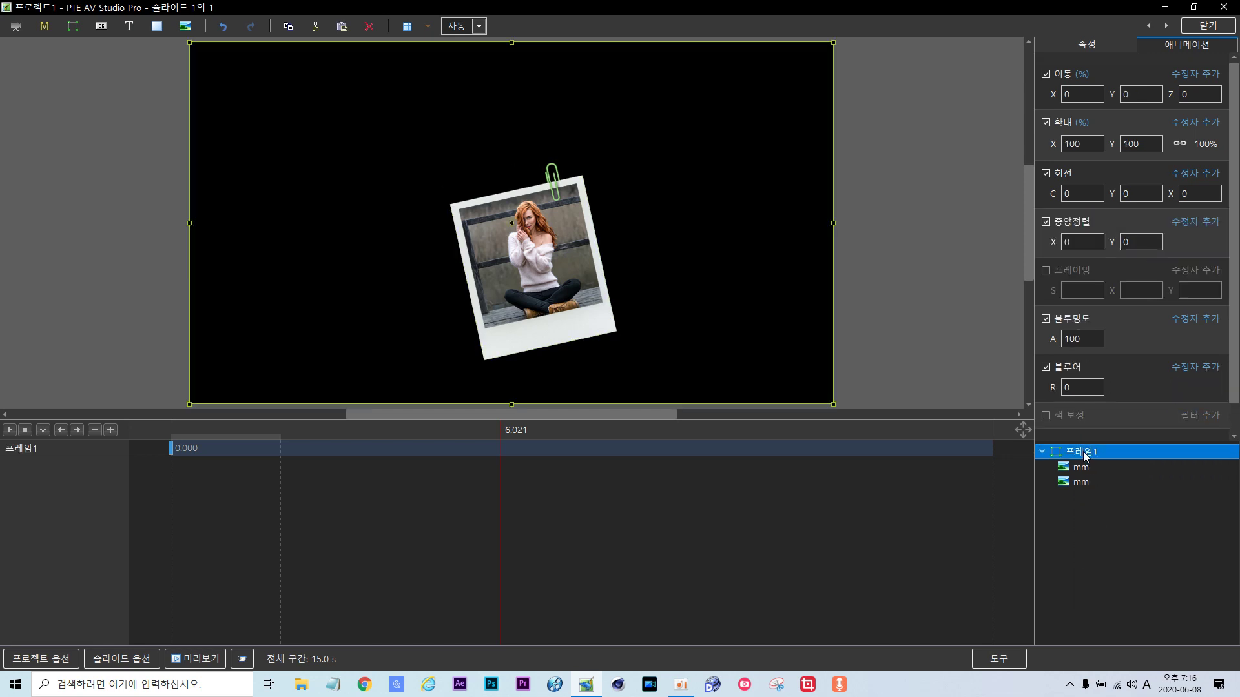
pyautogui.rightClick(1084, 454)
pyautogui.click(1118, 550)
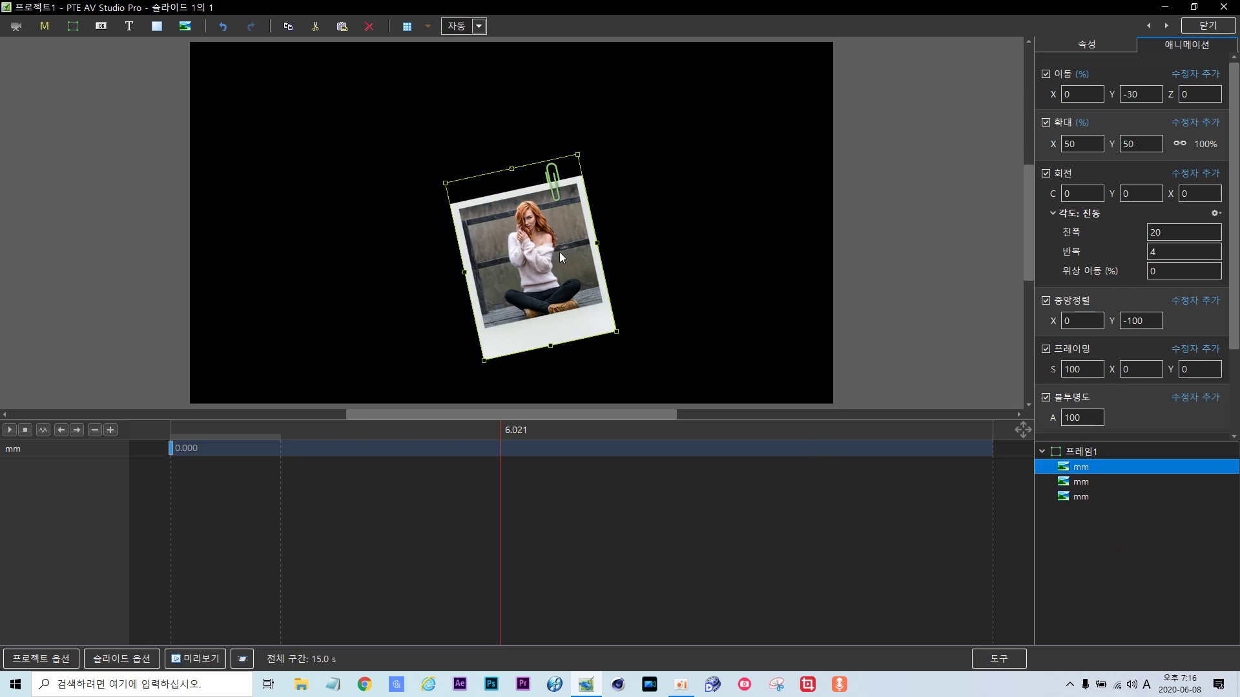
# Spread the two pasted mm copies to either side of the original, placing the right one at about X 54, Y -27.
pyautogui.moveTo(559, 256); pyautogui.dragTo(737, 261)
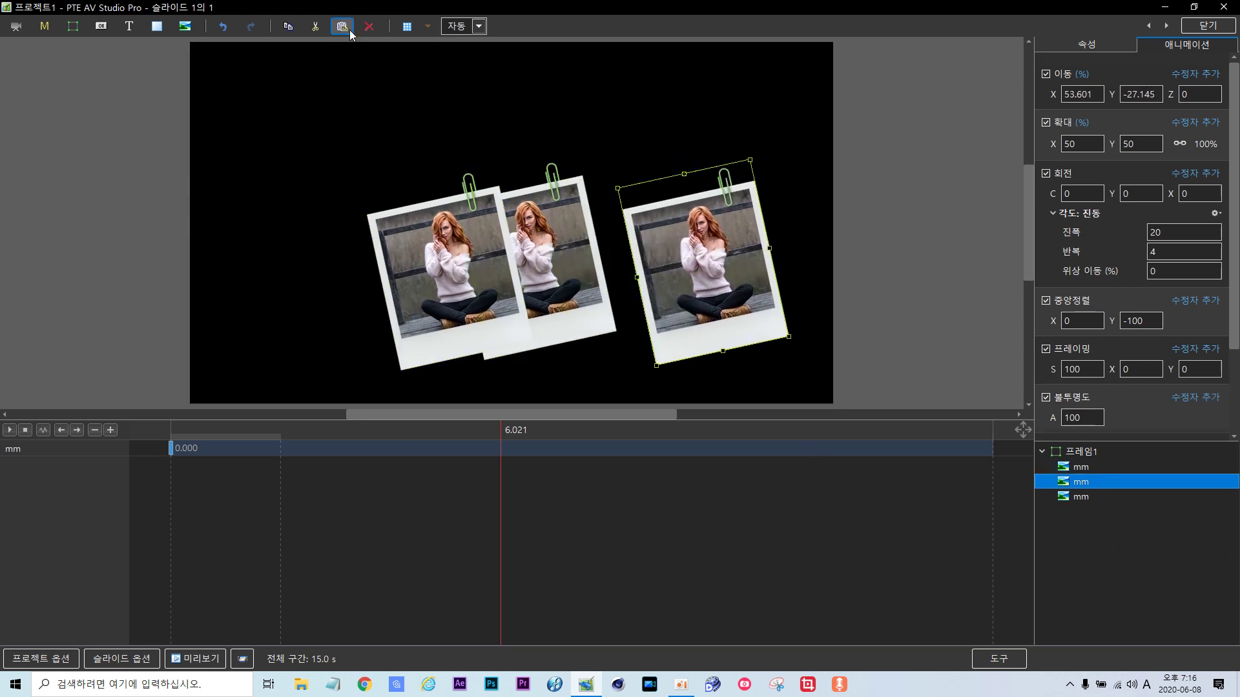
pyautogui.click(407, 26)
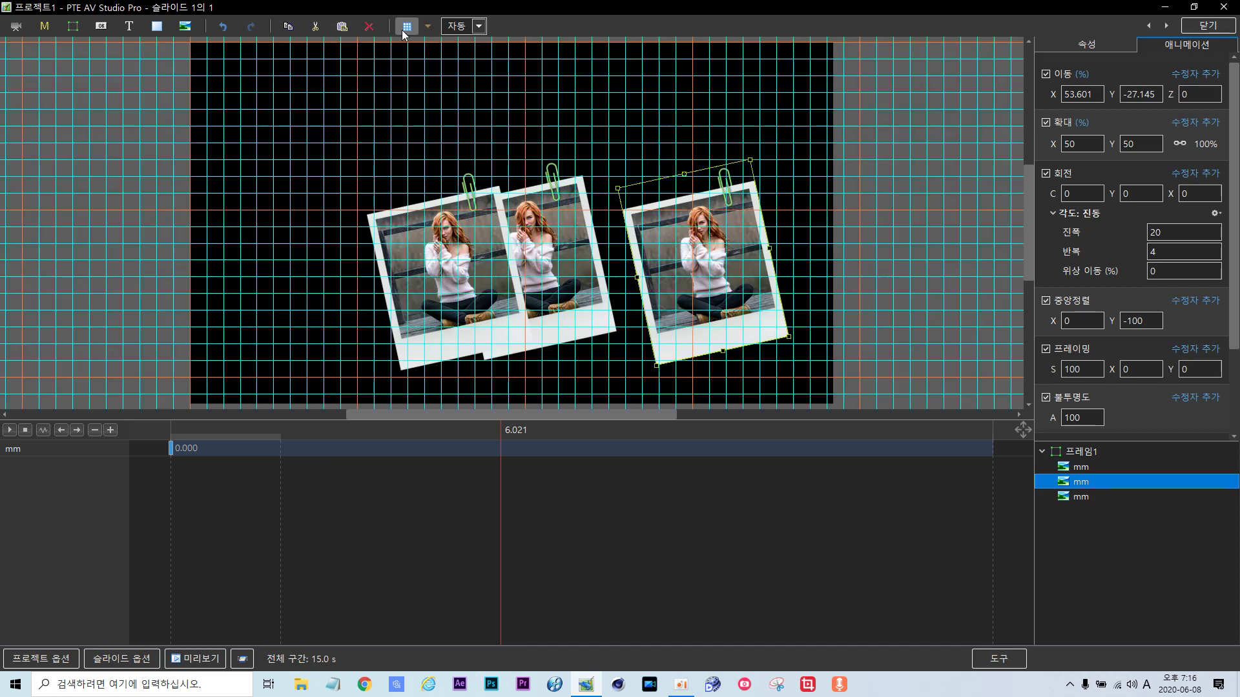
pyautogui.click(405, 27)
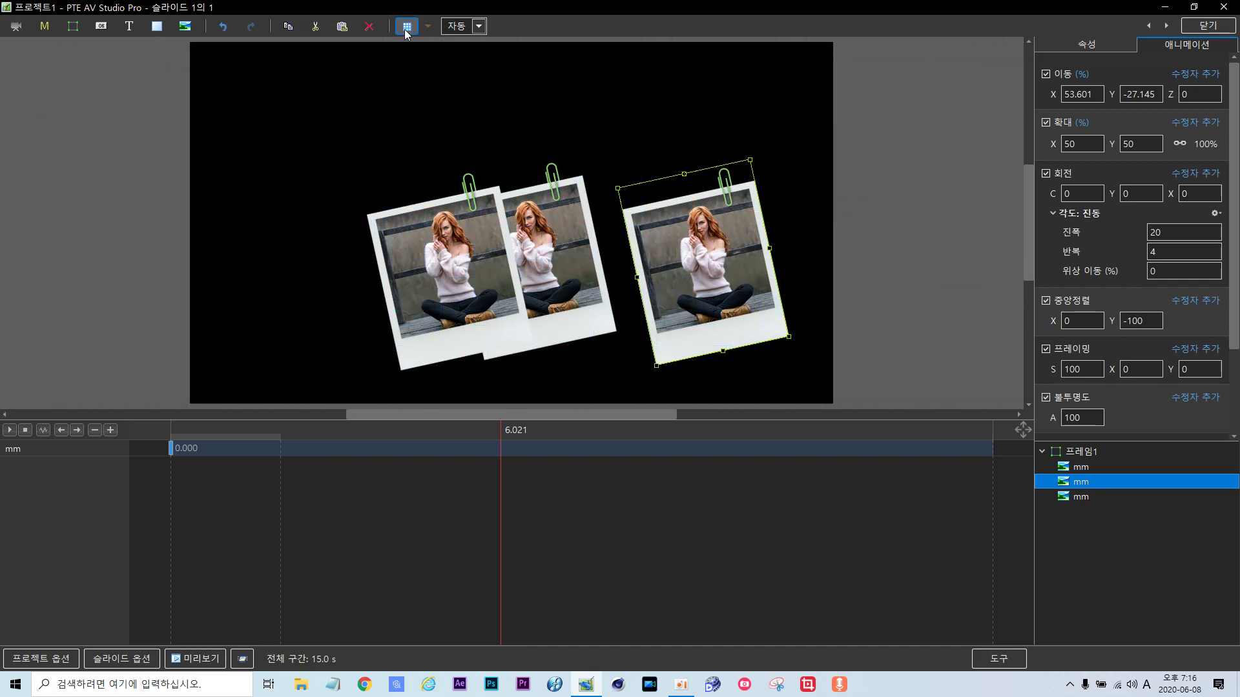
# Add the rope image from the 걸이 desktop folder as a child of 프레임1.
pyautogui.click(1077, 468)
pyautogui.click(1085, 453)
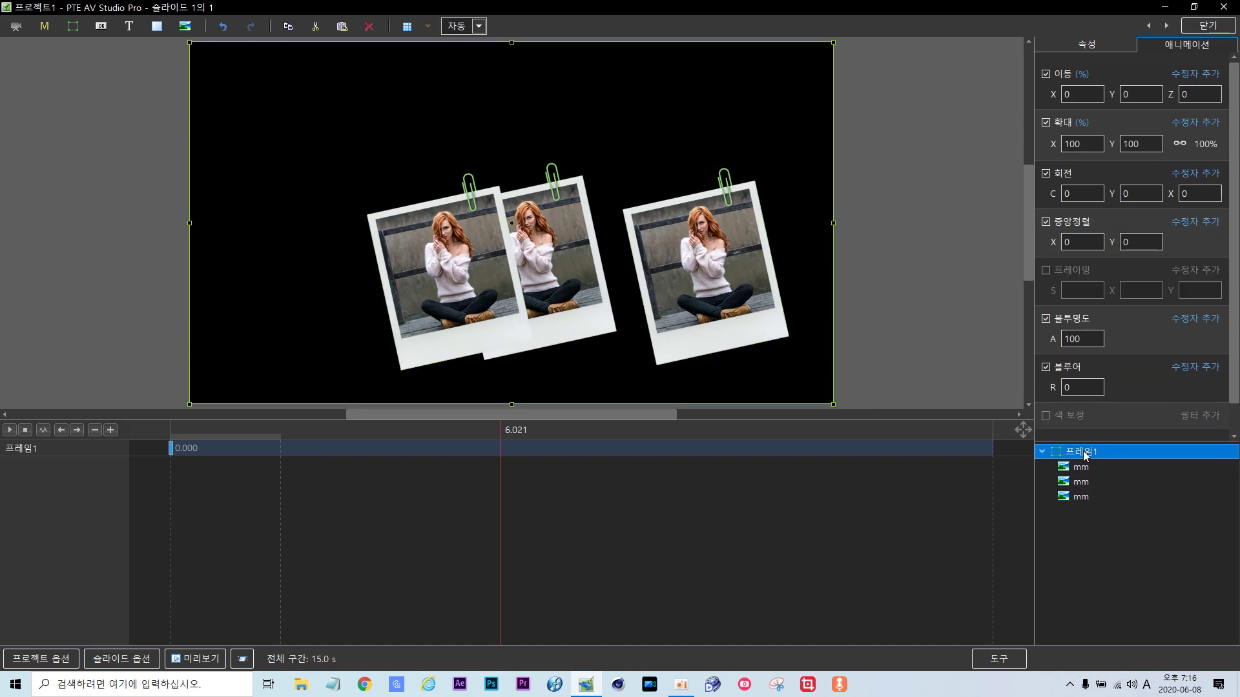
pyautogui.rightClick(1084, 453)
pyautogui.moveTo(1097, 459)
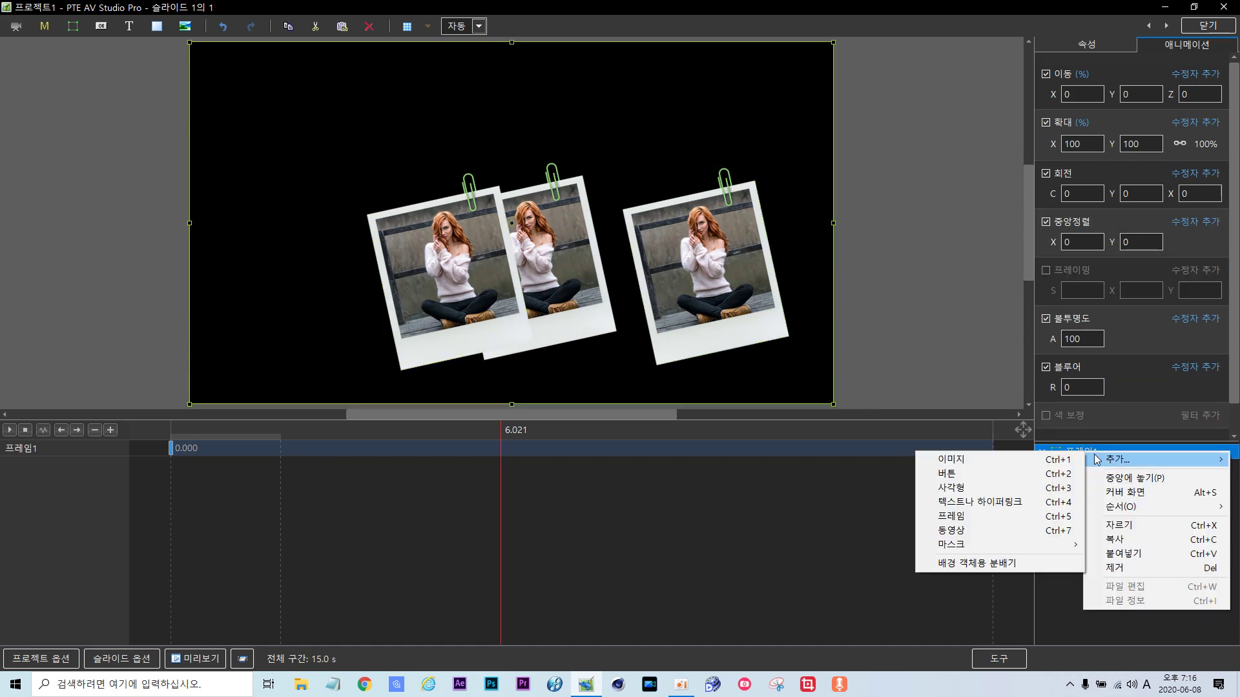
pyautogui.click(994, 455)
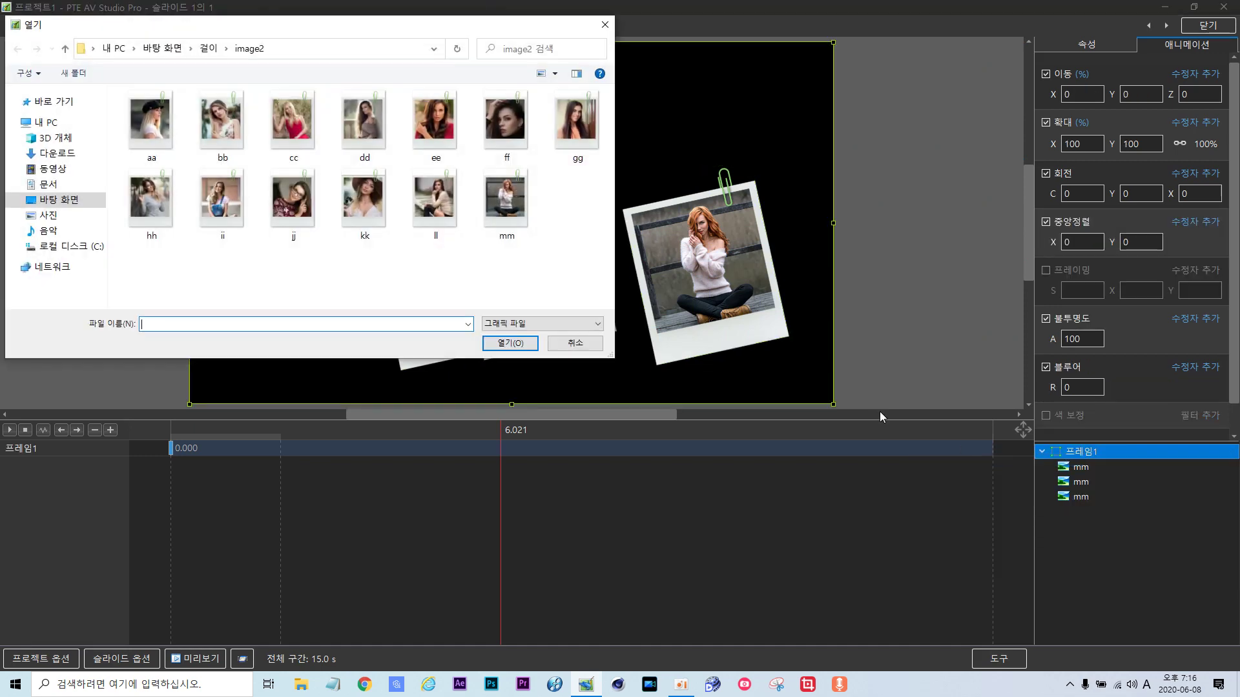
pyautogui.click(65, 49)
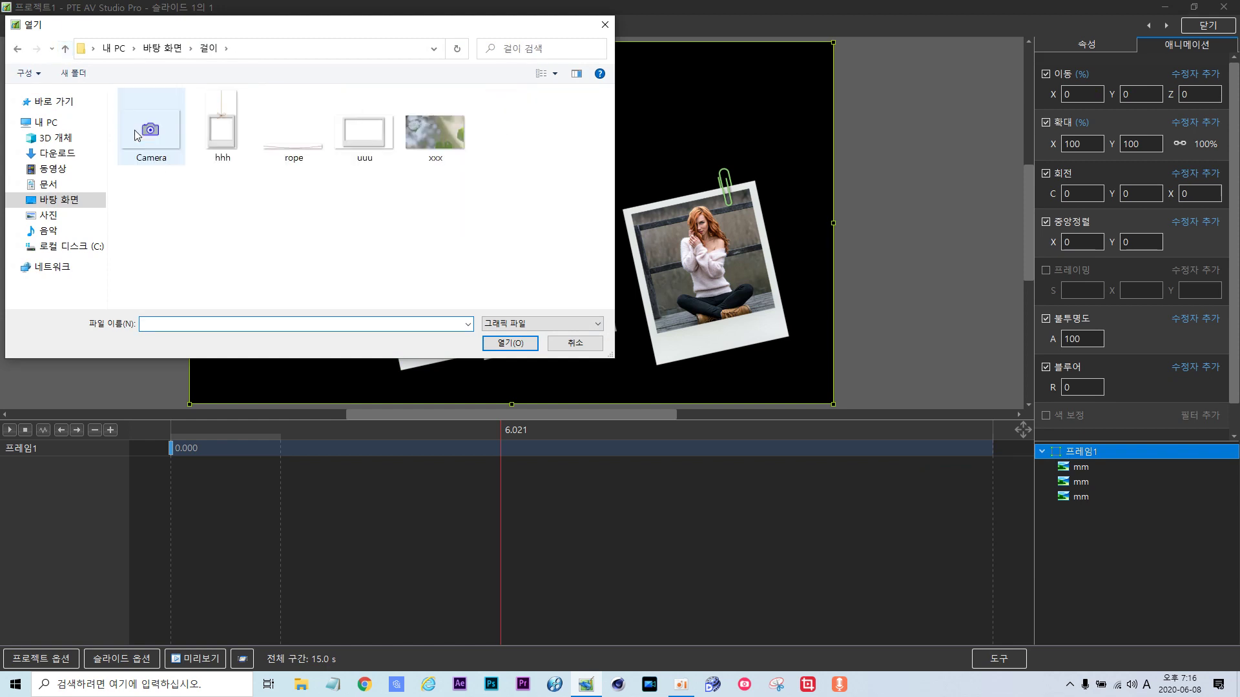
pyautogui.doubleClick(294, 132)
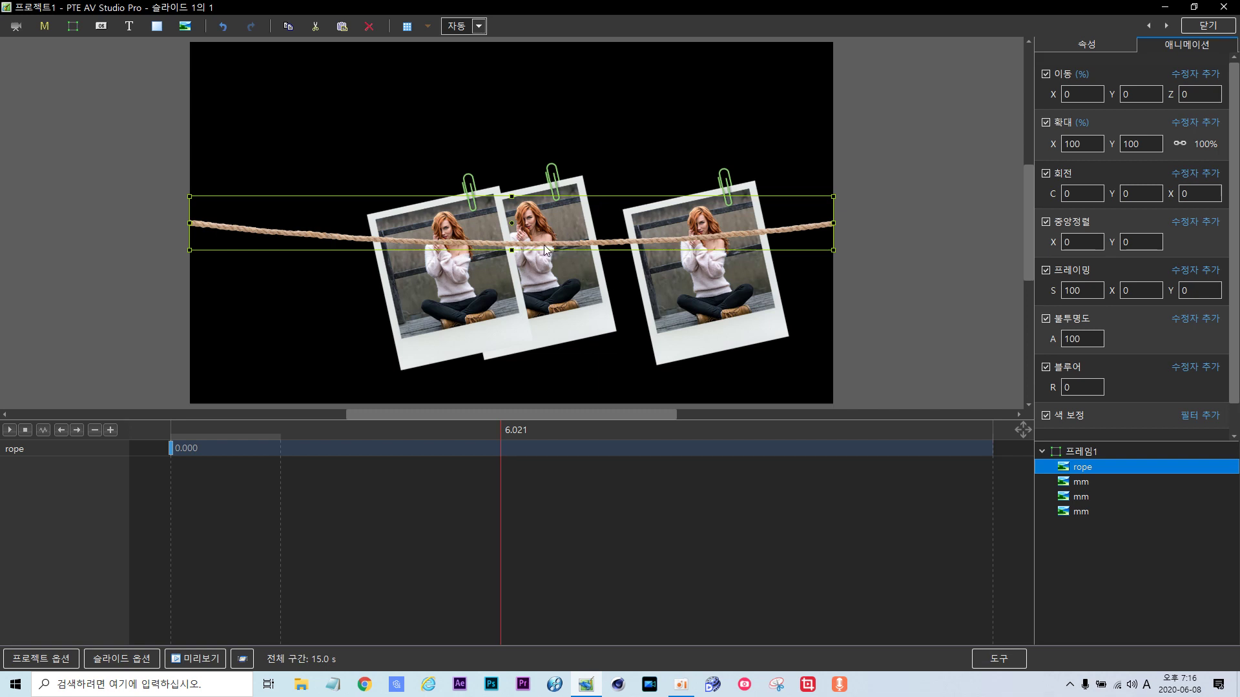
# Move the rope above the photos to about X -1, Y -55 and scale it to 140%.
pyautogui.moveTo(544, 246); pyautogui.dragTo(541, 144)
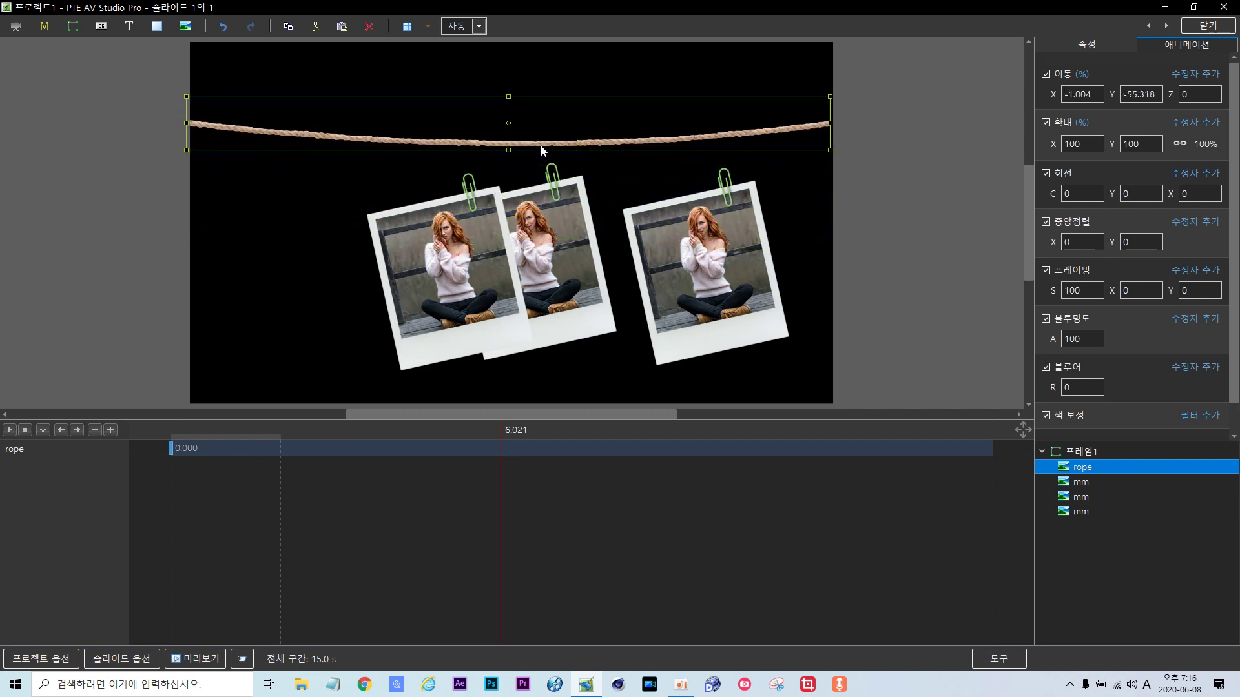
pyautogui.click(1072, 195)
pyautogui.moveTo(1056, 145); pyautogui.dragTo(1083, 143)
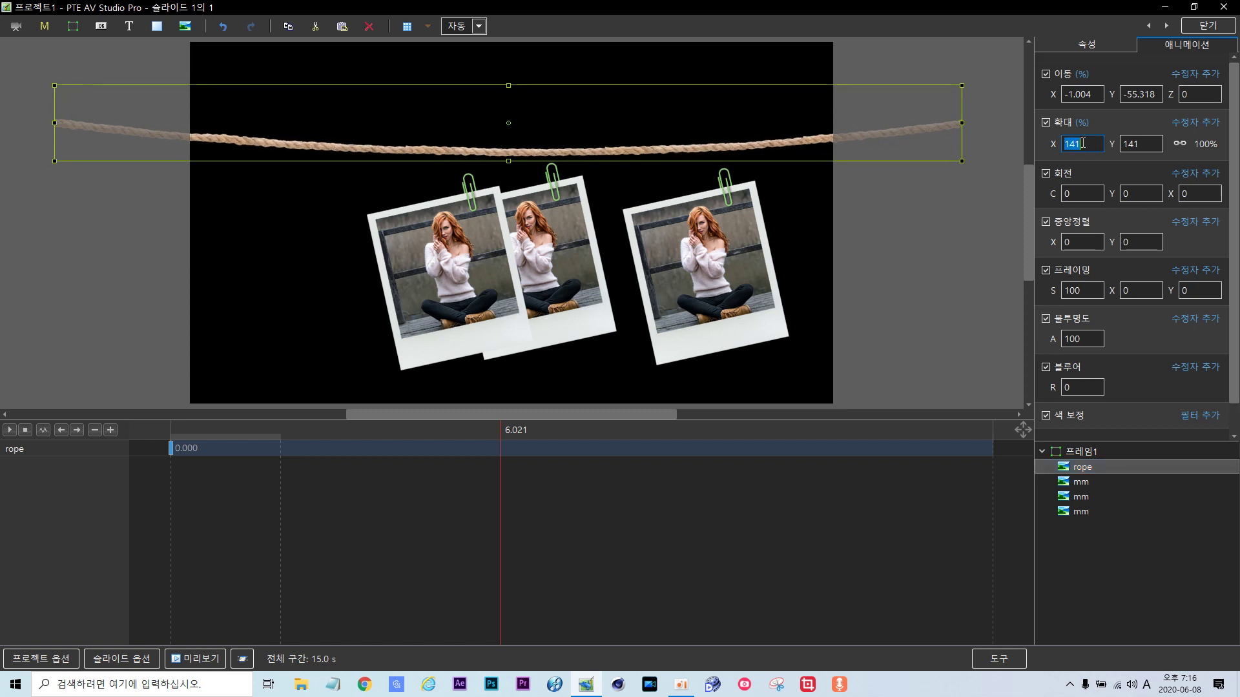
pyautogui.click(1085, 144)
pyautogui.press('BackSpace')
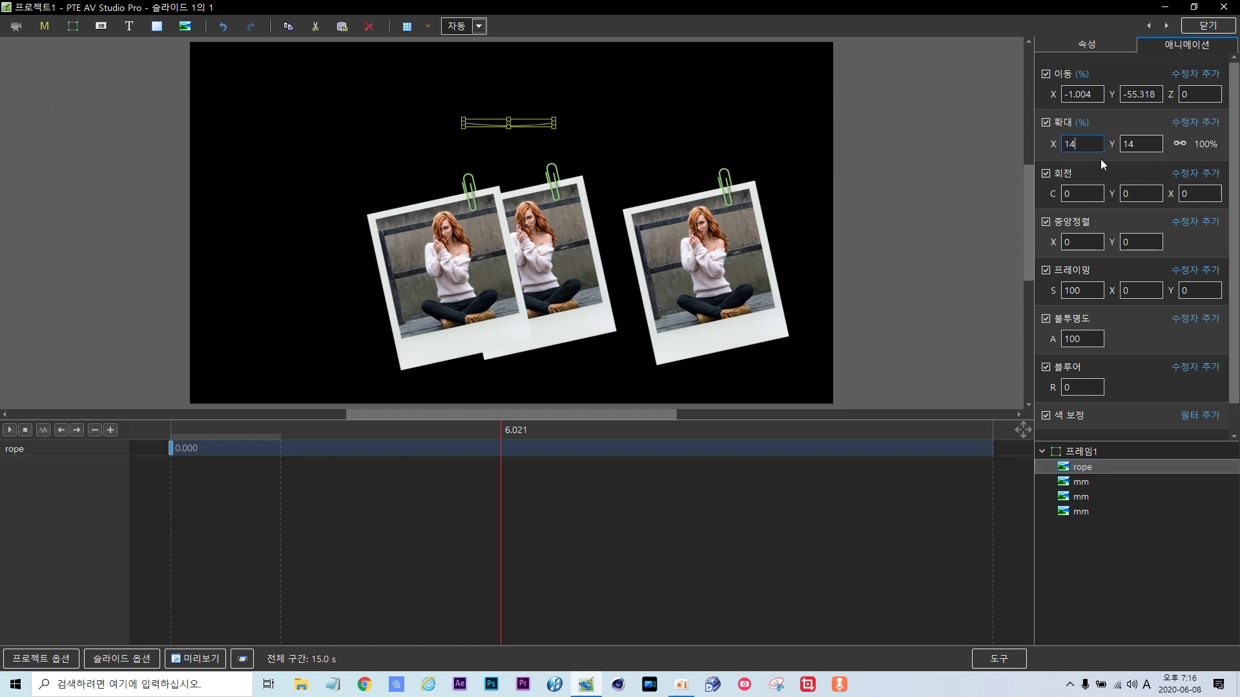
pyautogui.write('0')
pyautogui.click(952, 219)
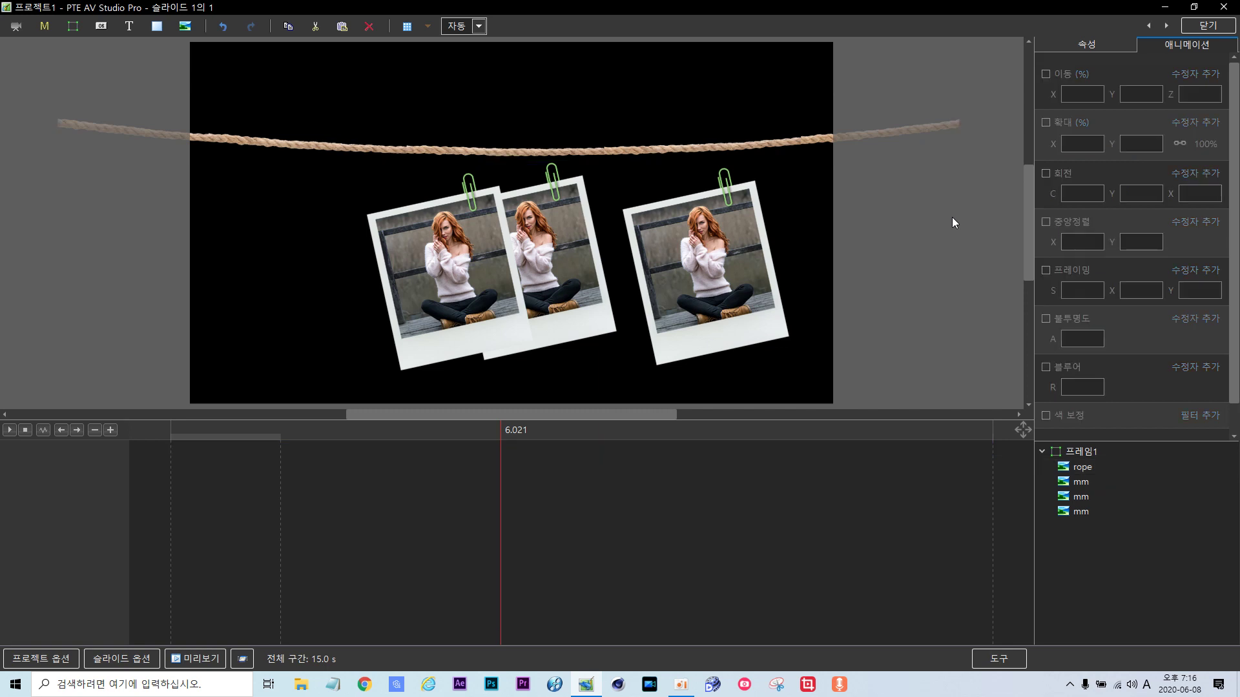
# Raise the rope by setting its position (이동) Y value to -74.
pyautogui.click(677, 159)
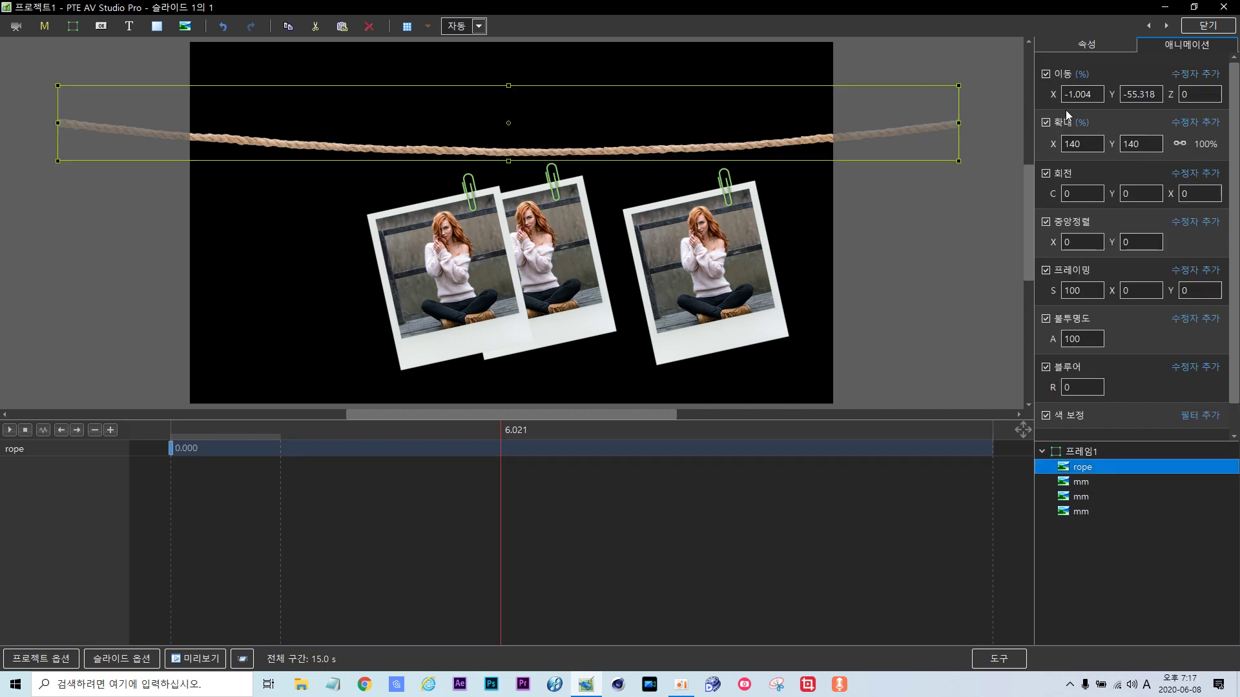
pyautogui.moveTo(1110, 94); pyautogui.dragTo(1104, 94)
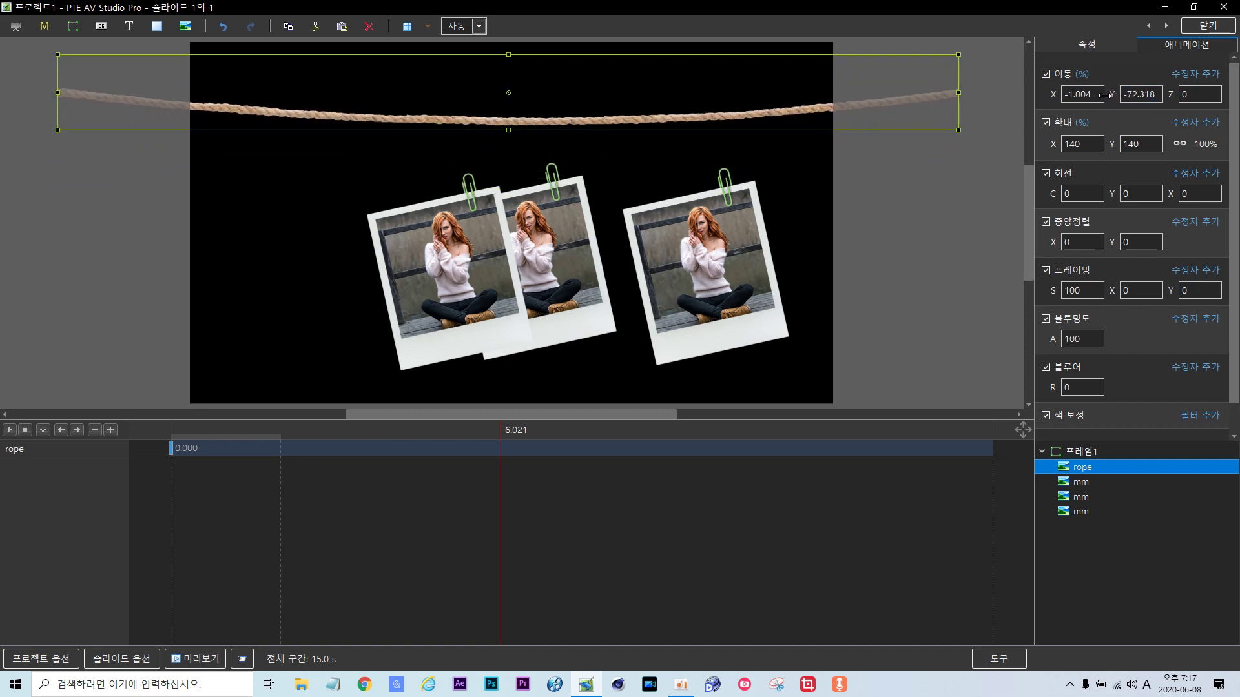
pyautogui.click(1156, 94)
pyautogui.click(1157, 94)
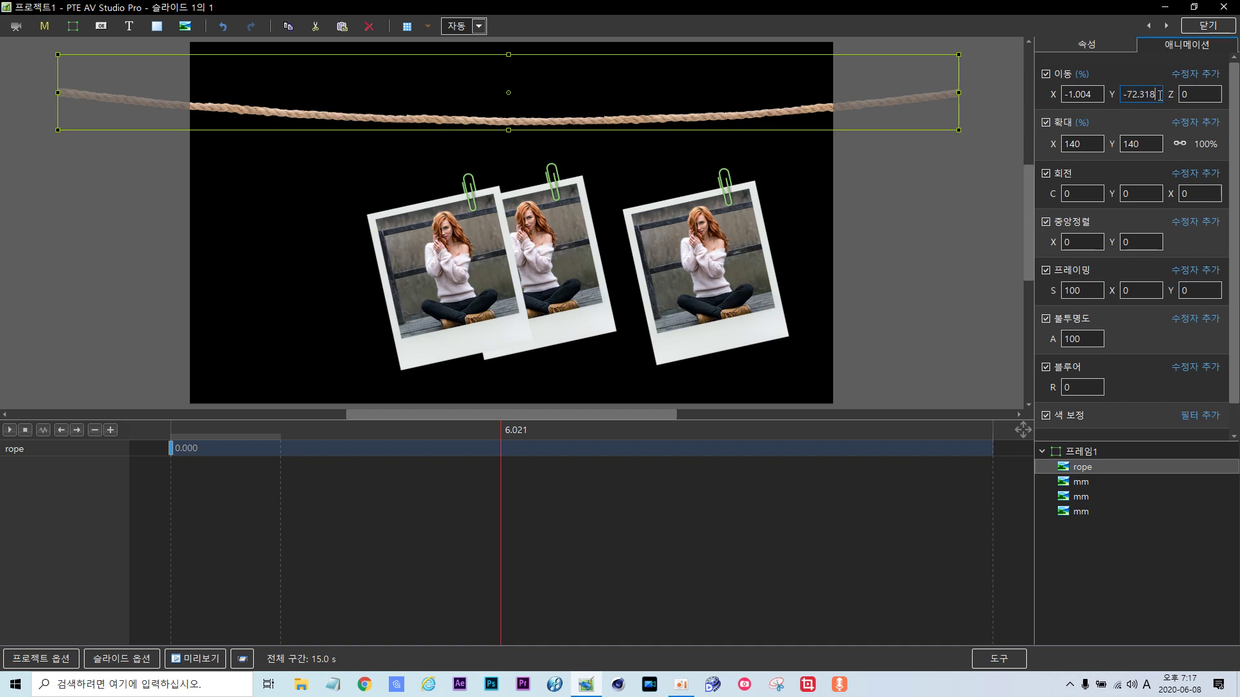
pyautogui.press('BackSpace')
pyautogui.press('BackSpace')
pyautogui.press('BackSpace')
pyautogui.press('BackSpace')
pyautogui.press('BackSpace')
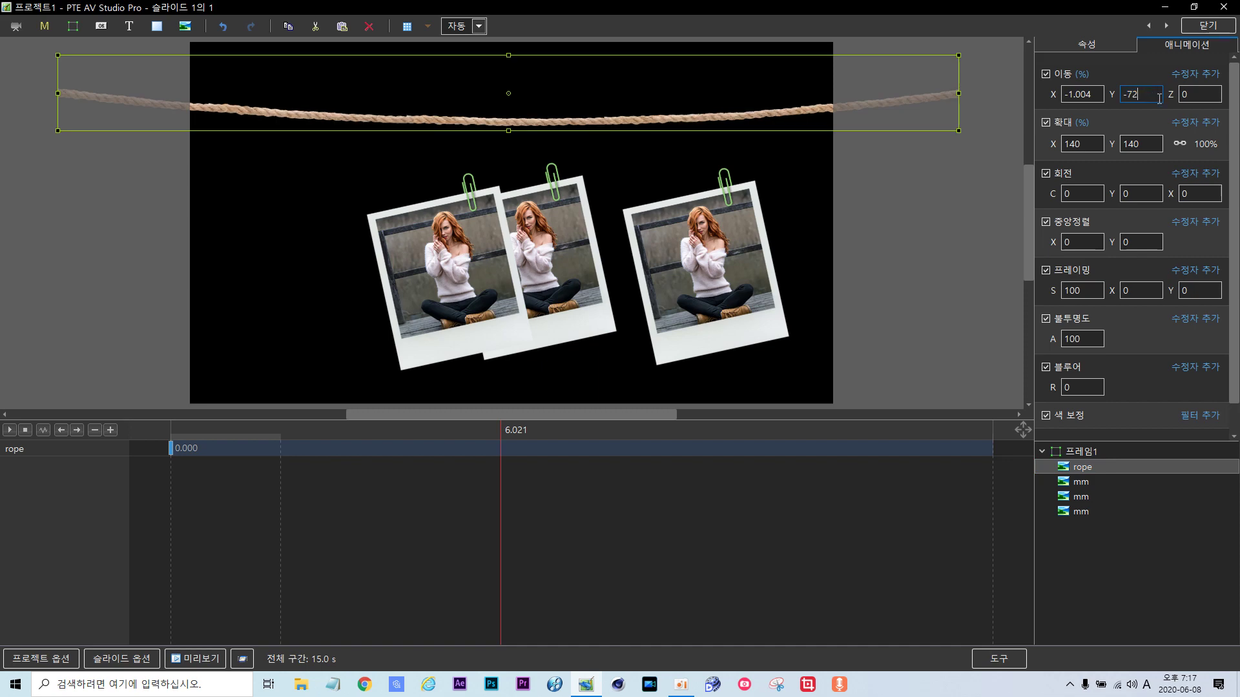
pyautogui.write('4')
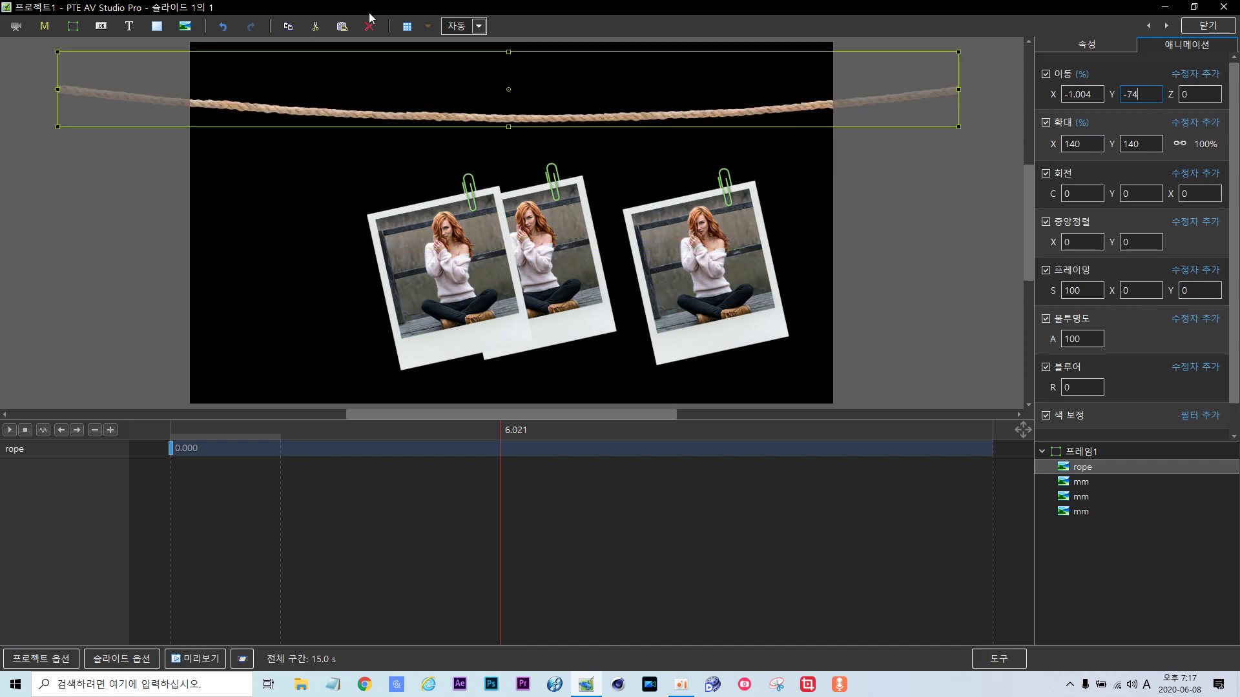
# Show the grid and hang the three mm photos evenly along the rope at about X -48, 4 and 56, with Y near -60, -57 and -60.
pyautogui.click(406, 26)
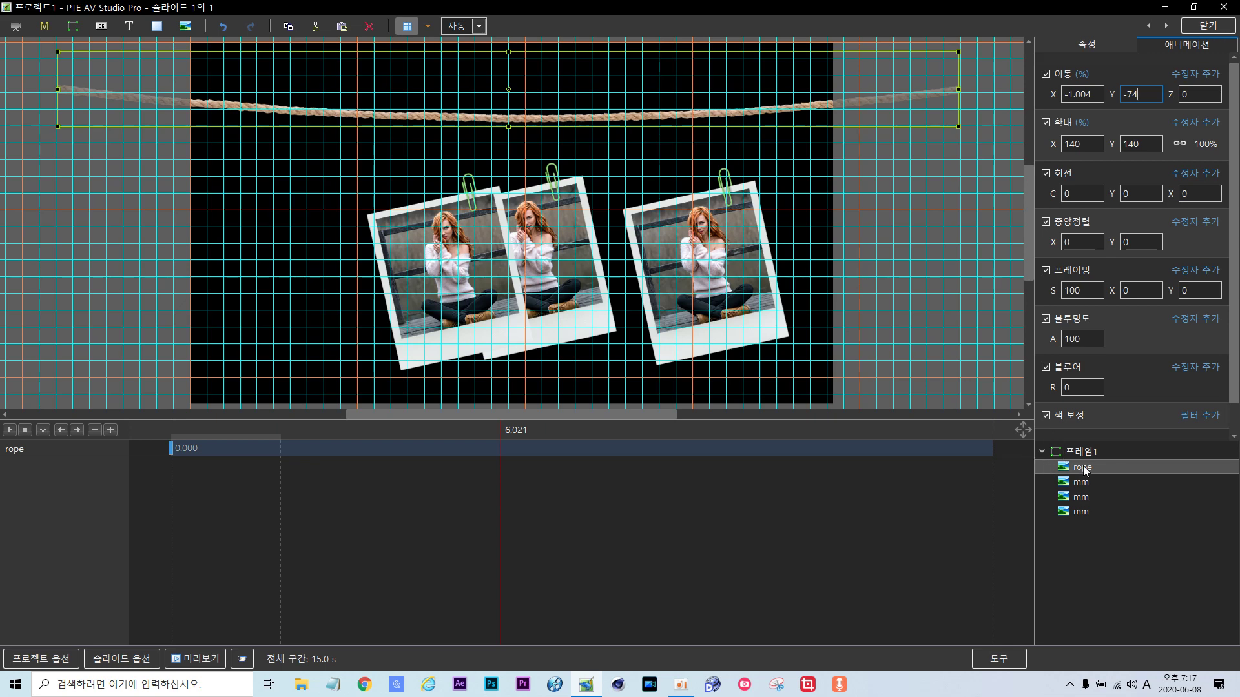
pyautogui.click(468, 277)
pyautogui.moveTo(467, 277); pyautogui.dragTo(398, 216)
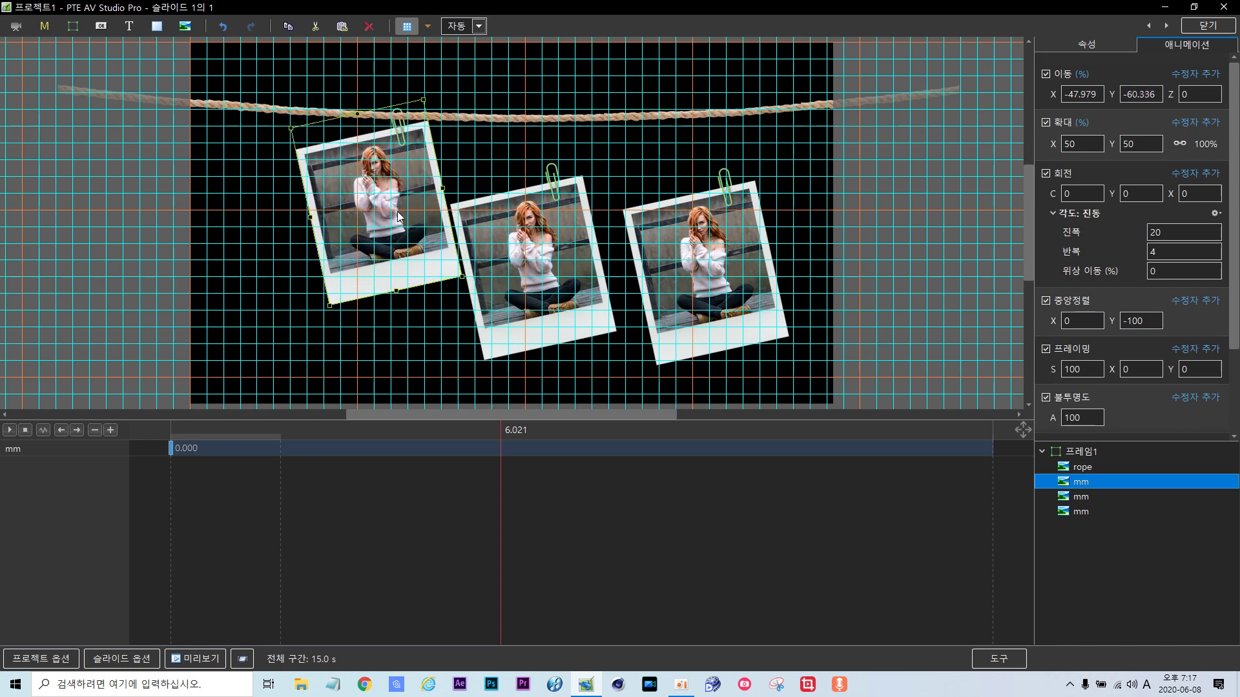
pyautogui.click(553, 278)
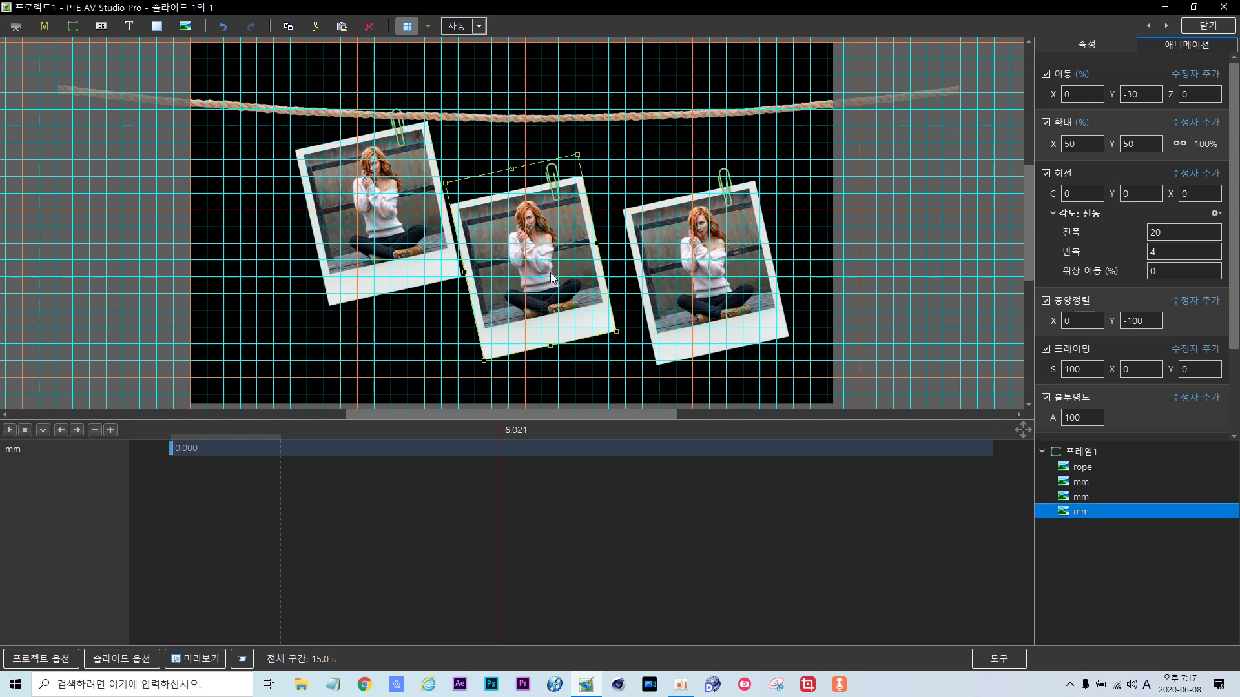
pyautogui.moveTo(552, 278); pyautogui.dragTo(563, 228)
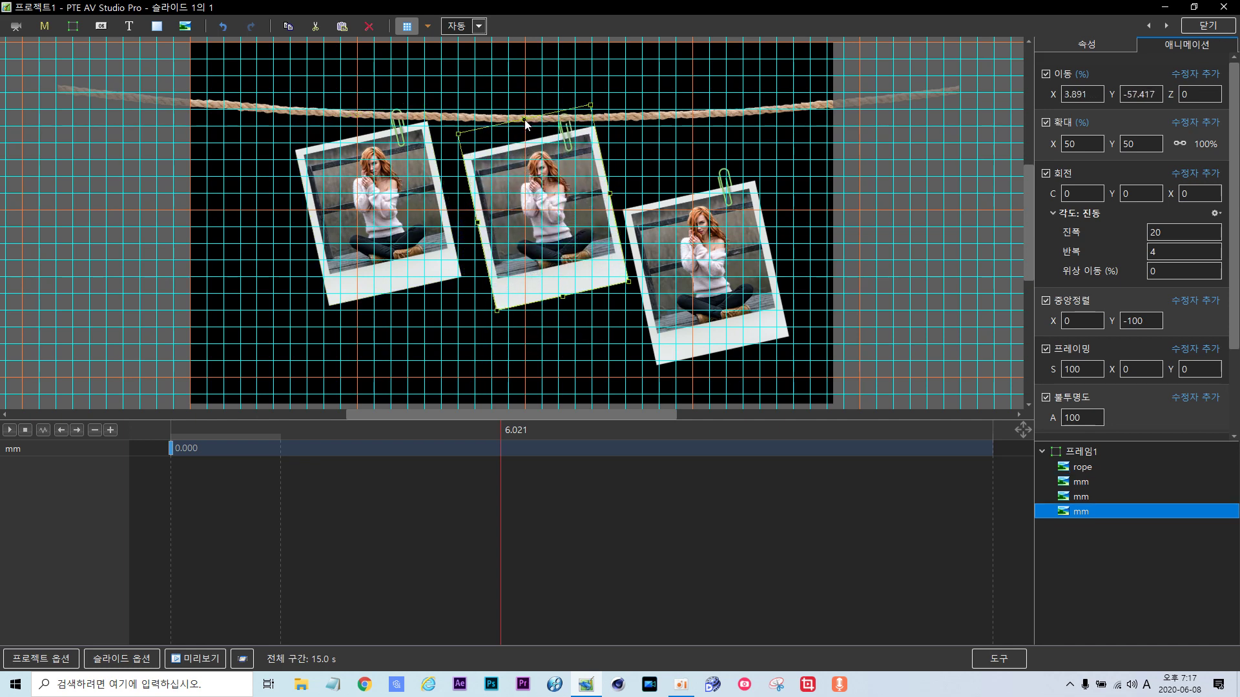
pyautogui.moveTo(705, 252); pyautogui.dragTo(710, 184)
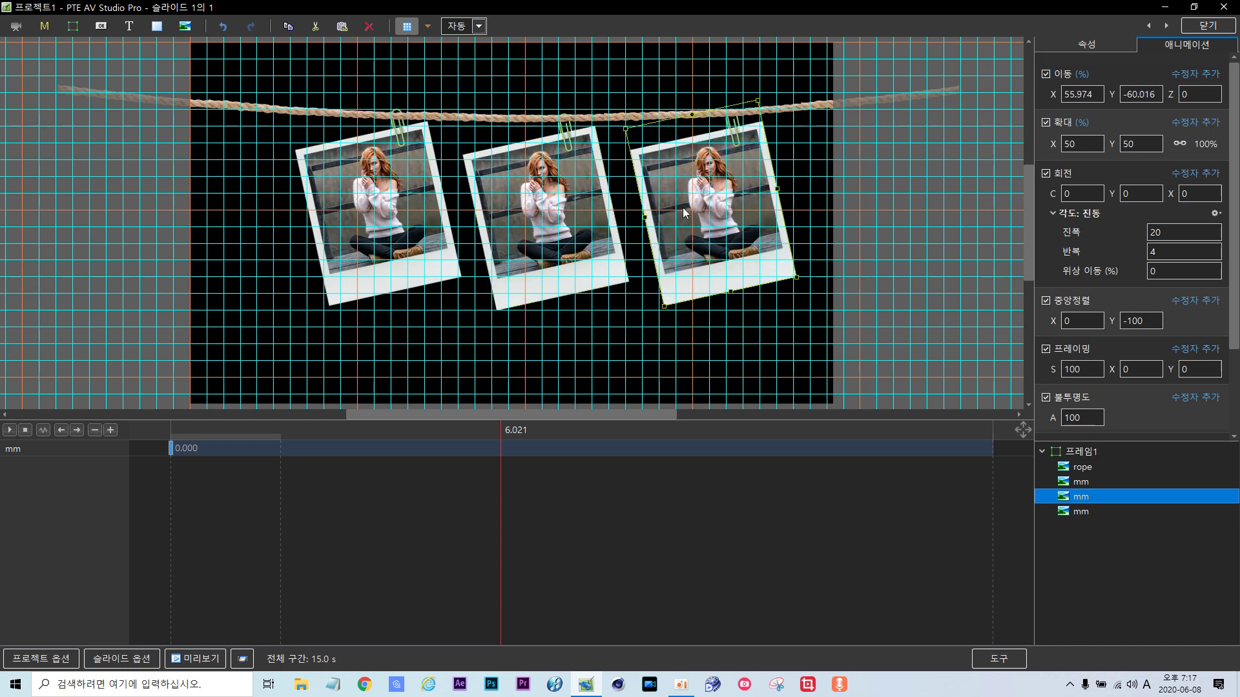
# Send the rope to the very back (맨 뒤로 이동) behind the three mm photos and hide the grid.
pyautogui.click(1083, 470)
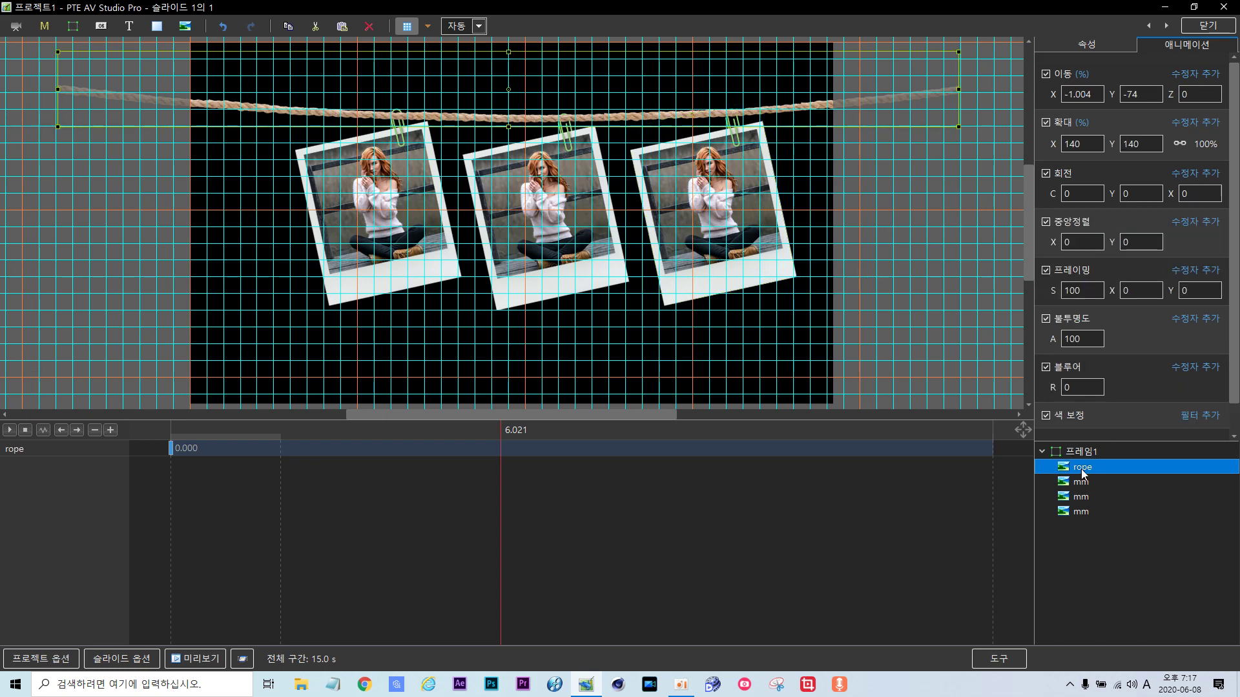
pyautogui.rightClick(1082, 472)
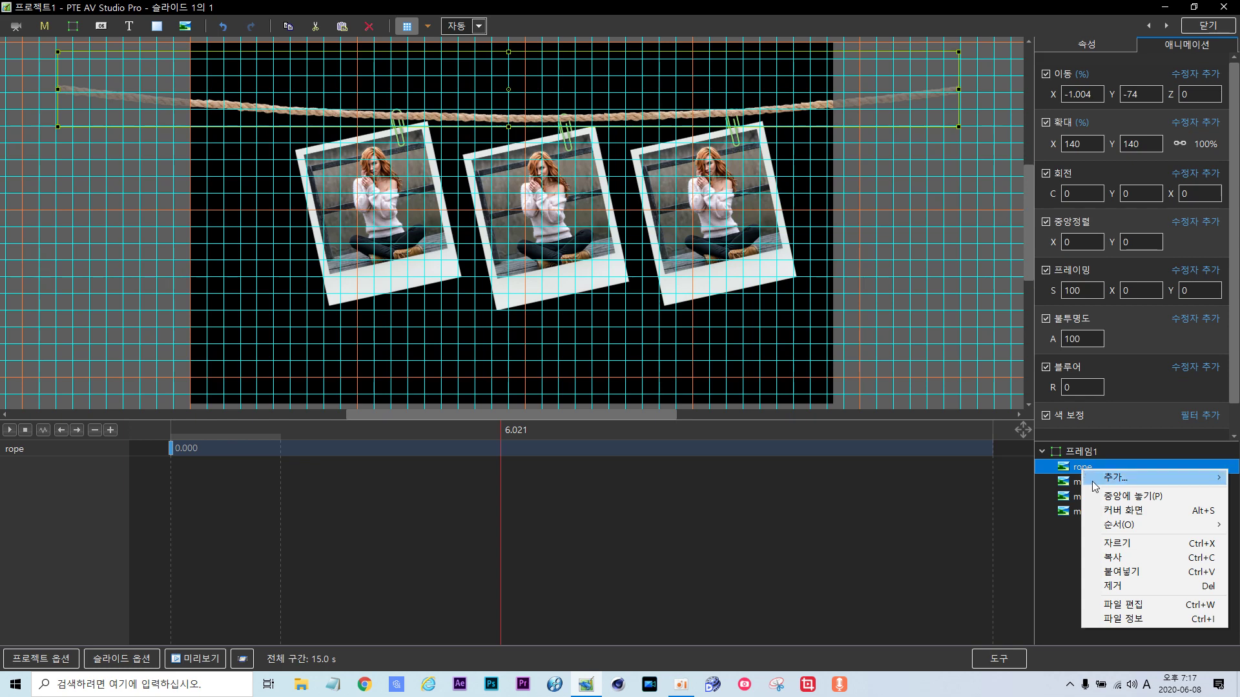
pyautogui.moveTo(1109, 526)
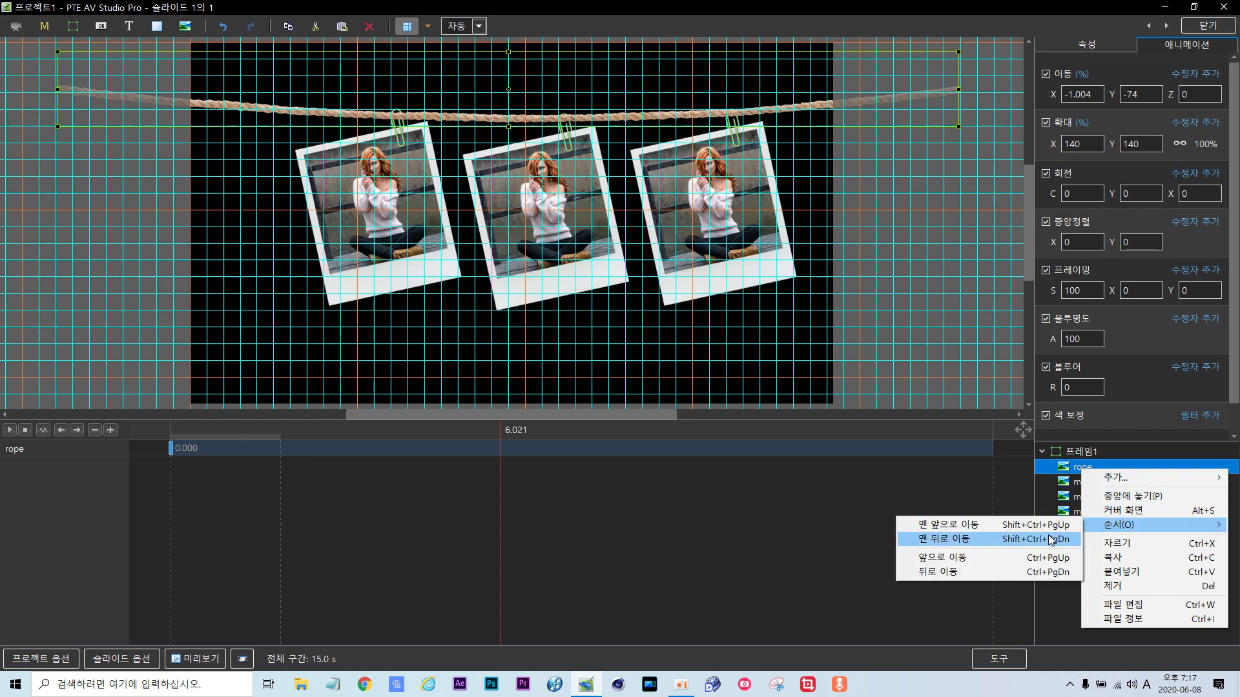
pyautogui.click(953, 538)
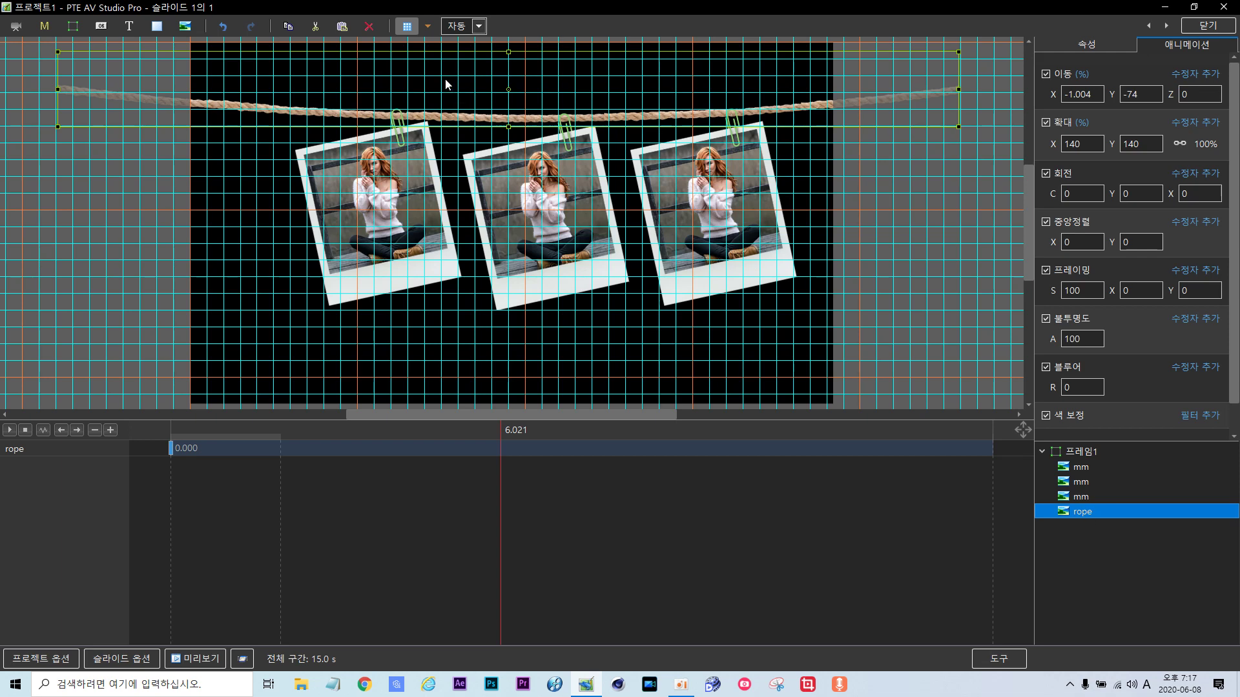
pyautogui.click(407, 26)
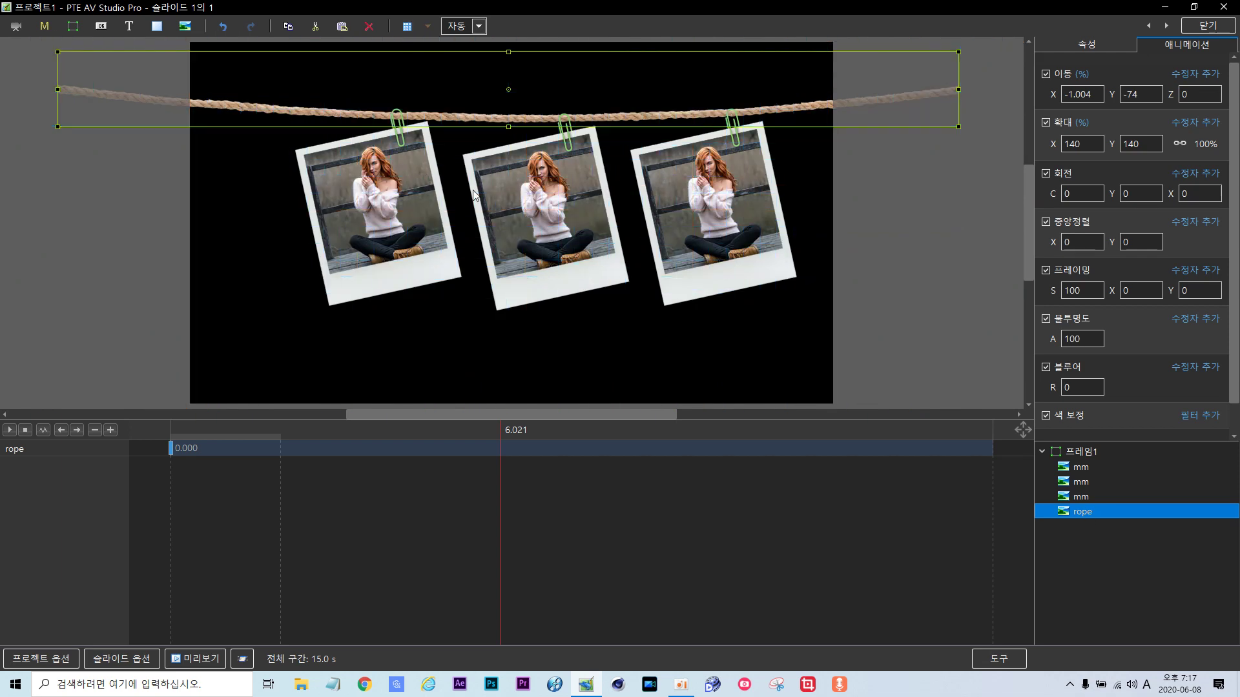
# Rewind the timeline to 0 s and play the slide to check how the photos swing from the rope.
pyautogui.click(12, 431)
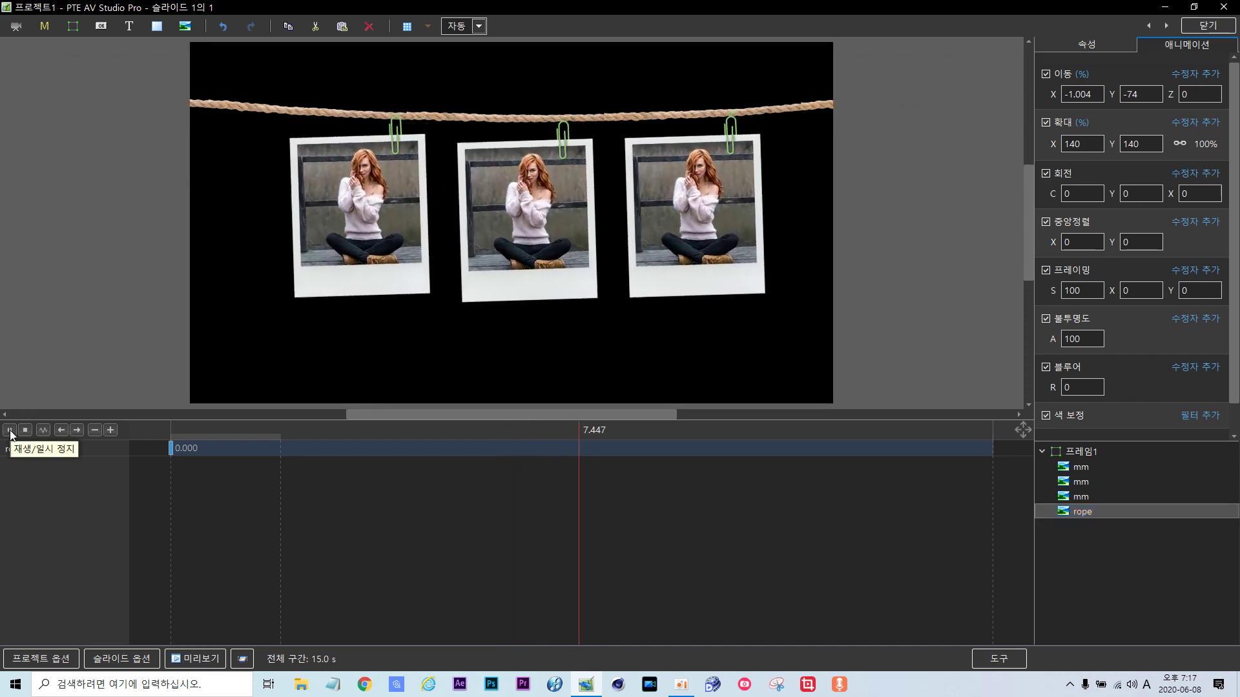
pyautogui.click(11, 430)
pyautogui.moveTo(595, 496); pyautogui.dragTo(118, 465)
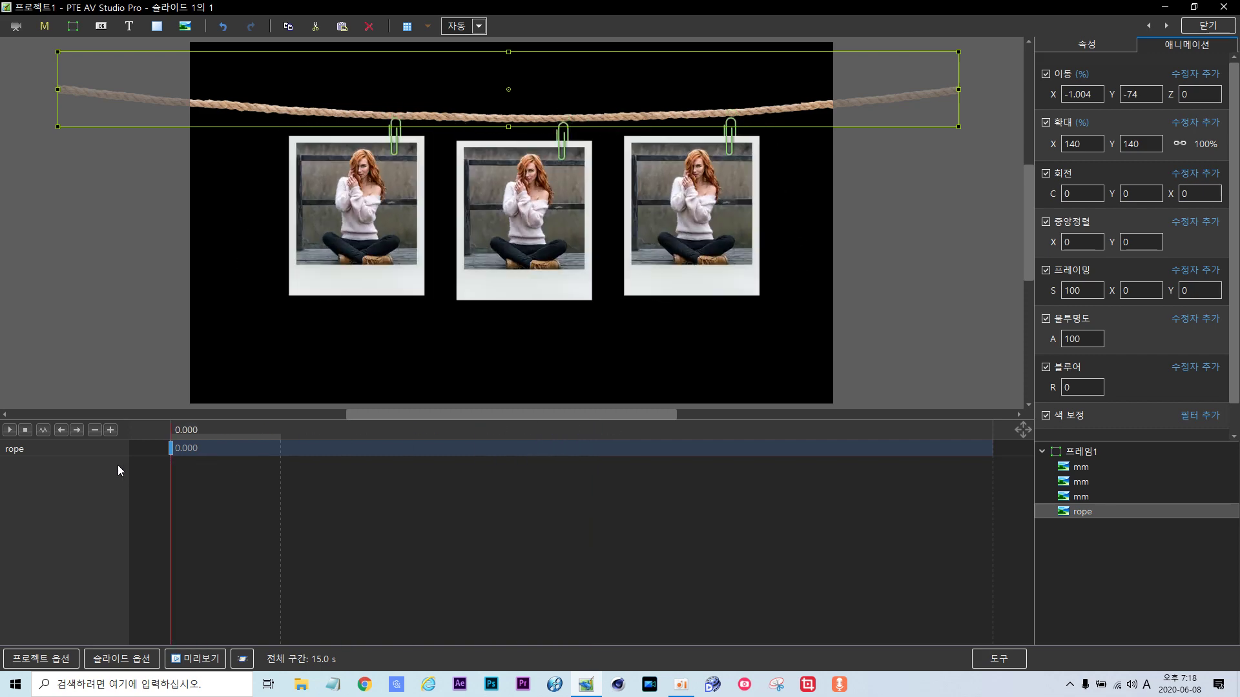
pyautogui.click(10, 430)
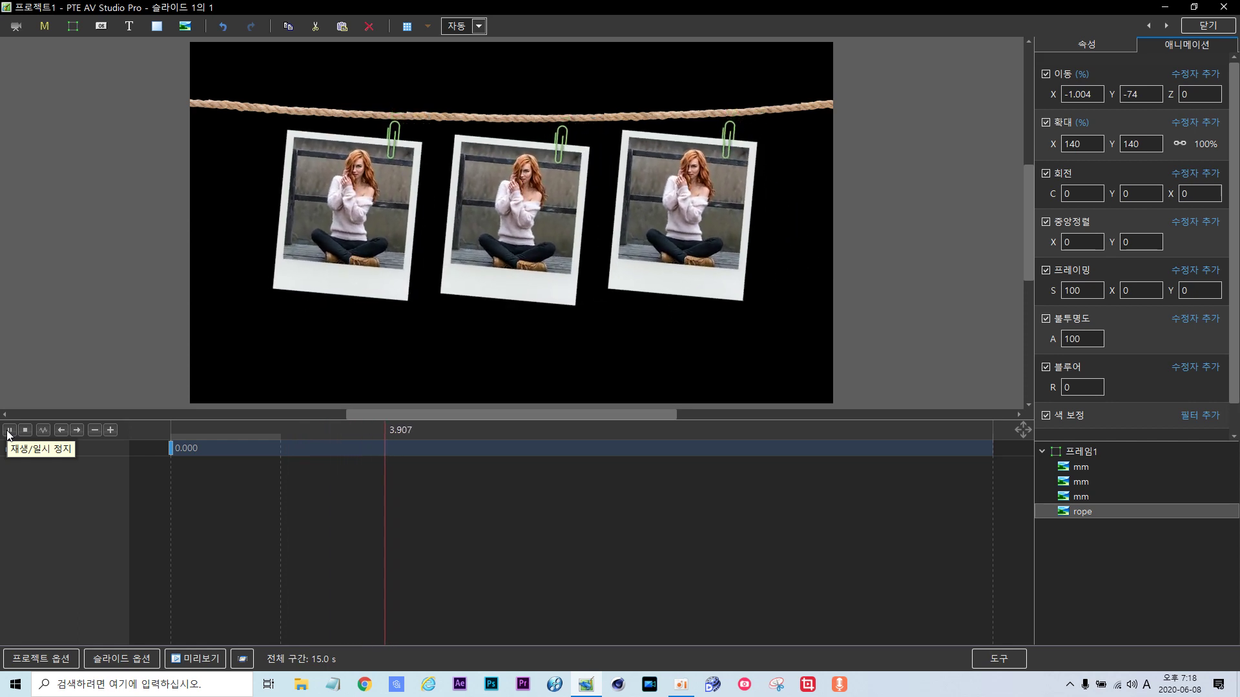
pyautogui.click(10, 430)
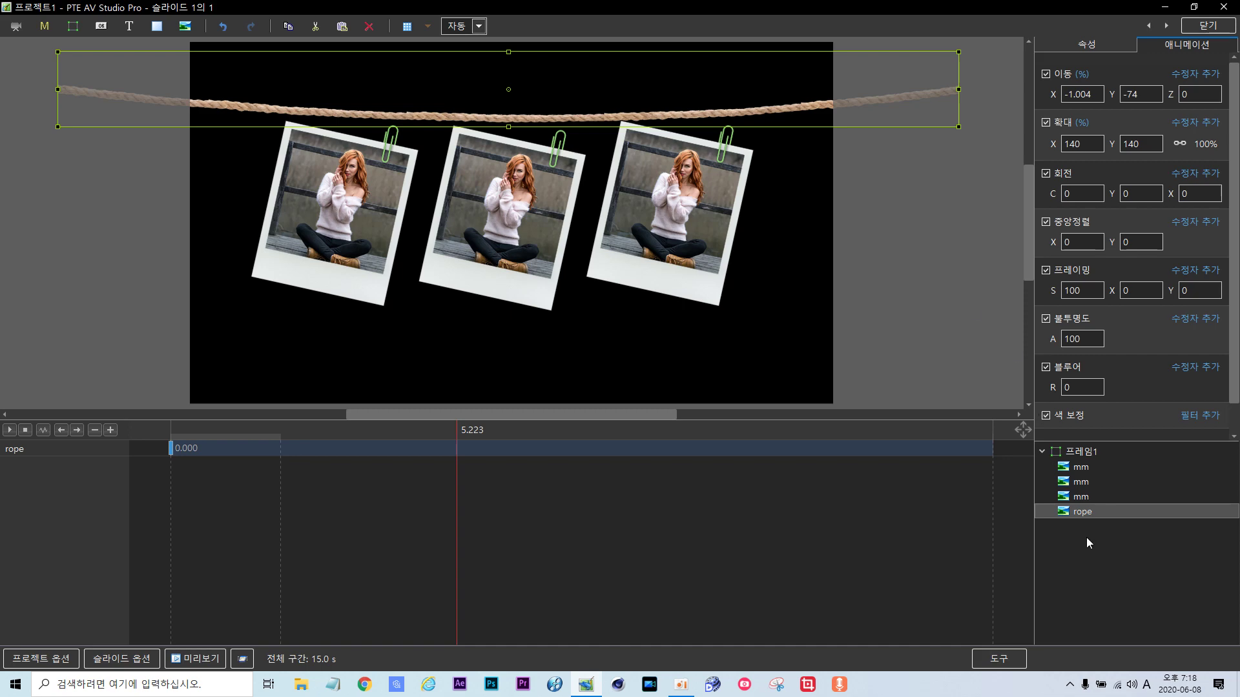
# Add a background object splitter (배경 객체용 분배기) below 프레임1 in the object list.
pyautogui.click(1081, 452)
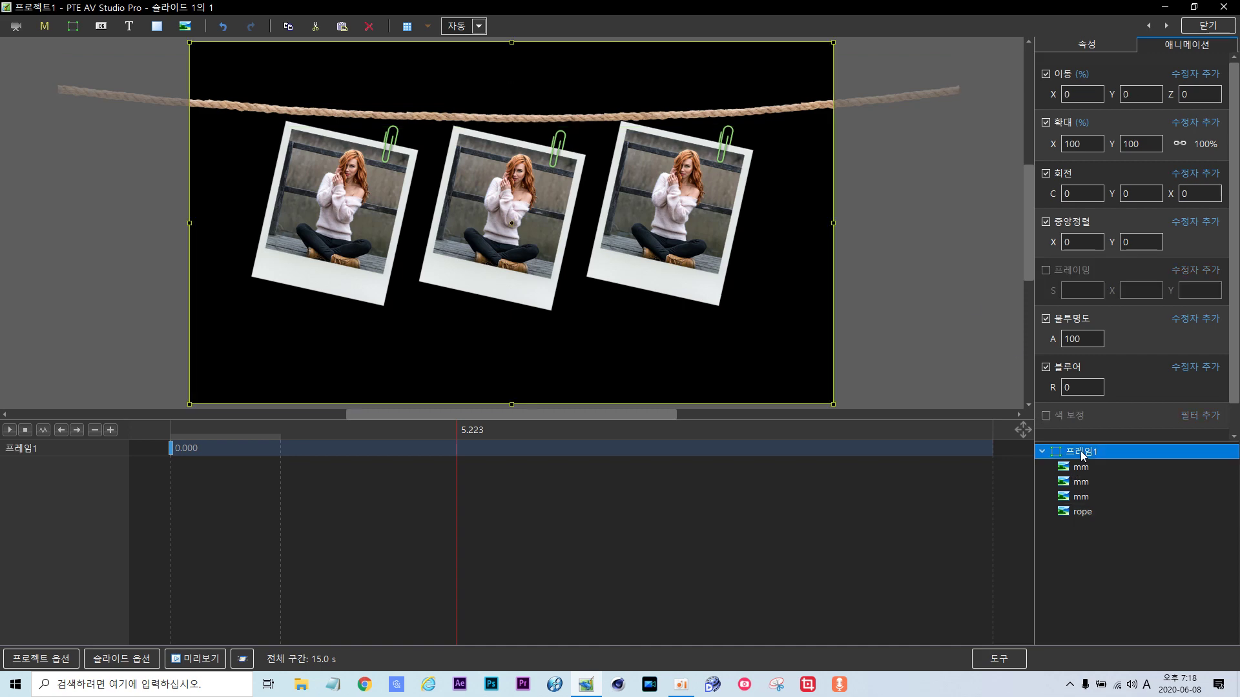
pyautogui.rightClick(1082, 454)
pyautogui.moveTo(1106, 462)
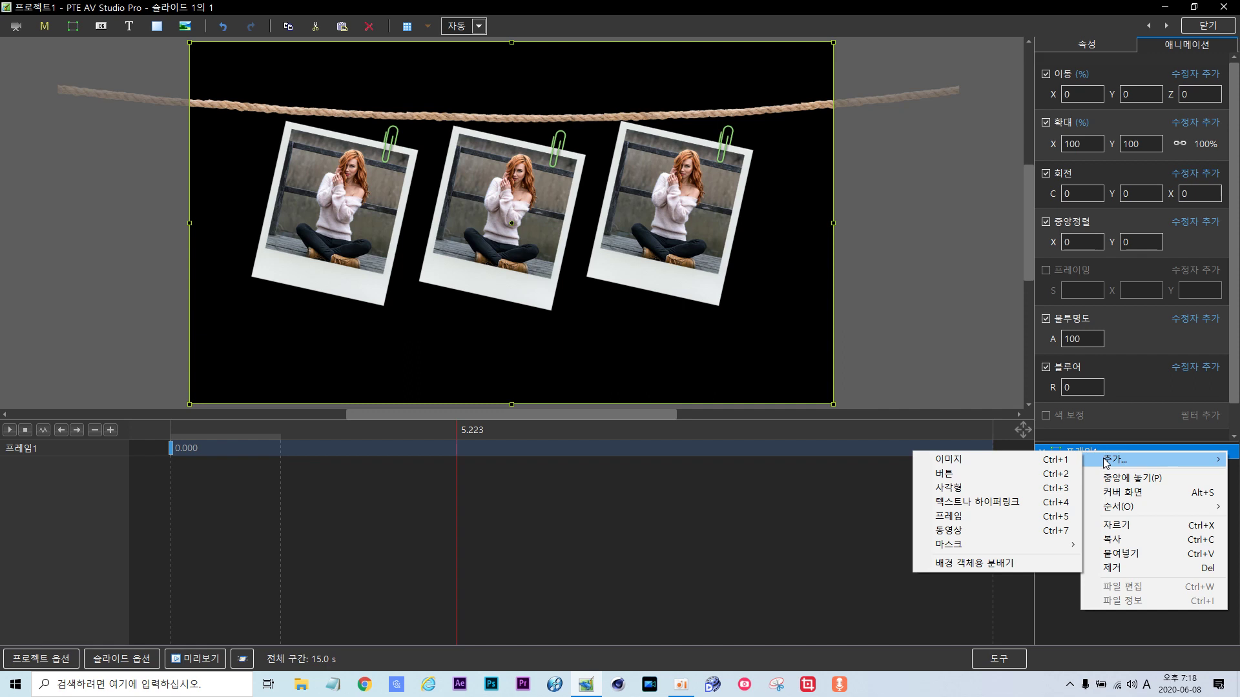
pyautogui.click(959, 564)
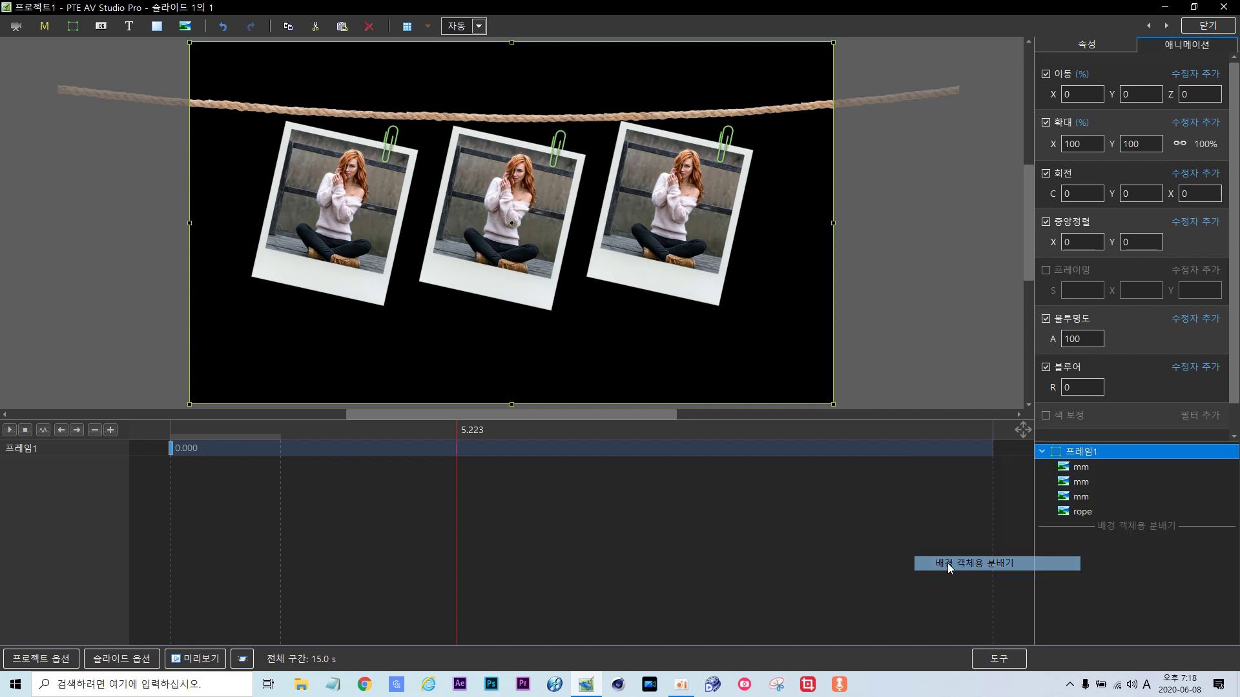
# Add the ggg video from the 걸이 desktop folder's video subfolder as a background object beneath the splitter.
pyautogui.click(1109, 528)
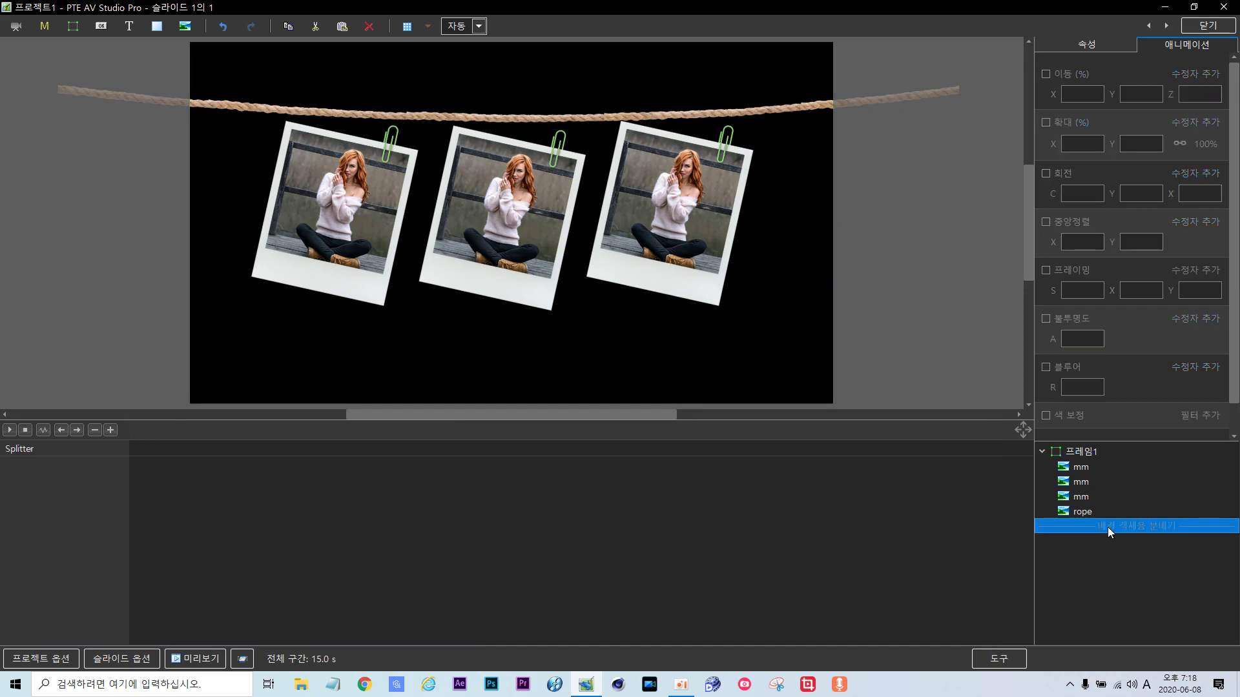
pyautogui.rightClick(1108, 530)
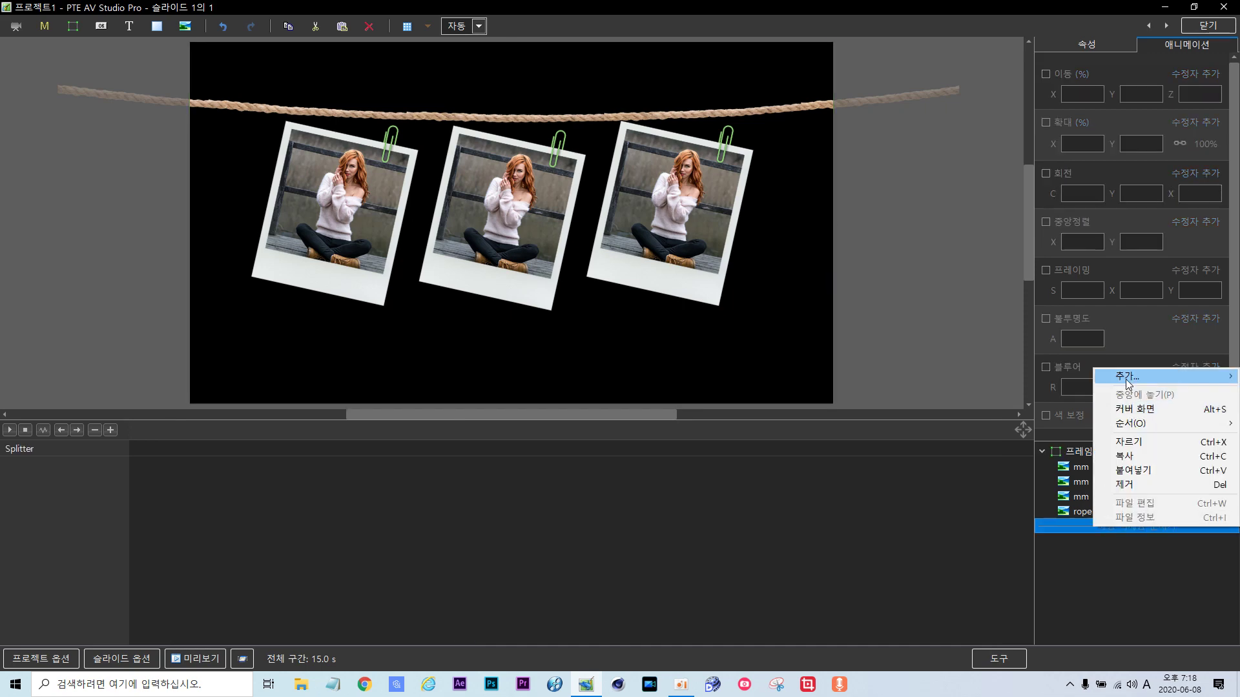
pyautogui.moveTo(1127, 381)
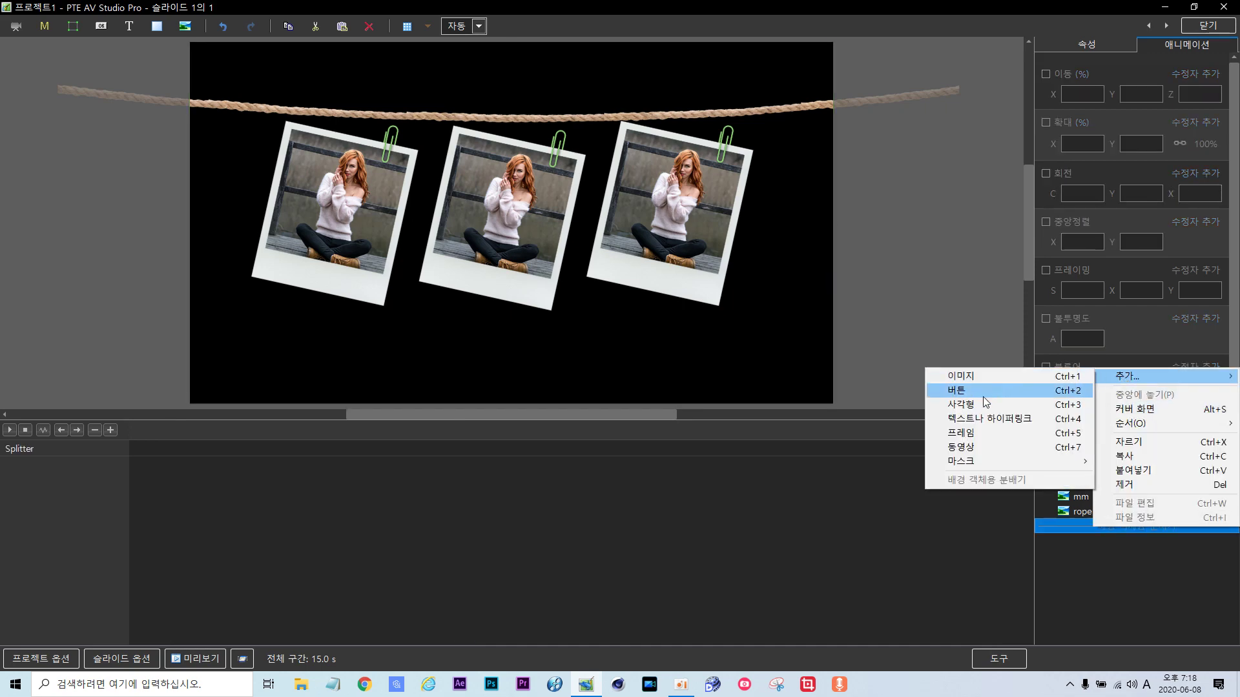
pyautogui.click(969, 449)
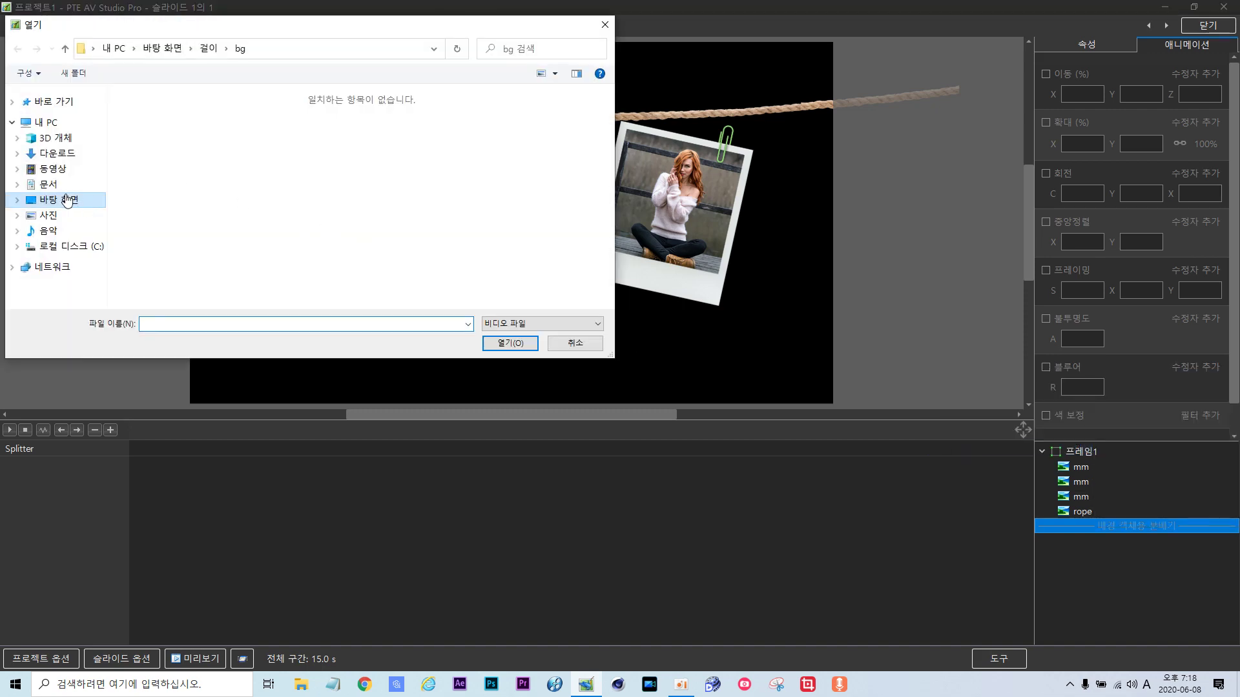
pyautogui.click(71, 201)
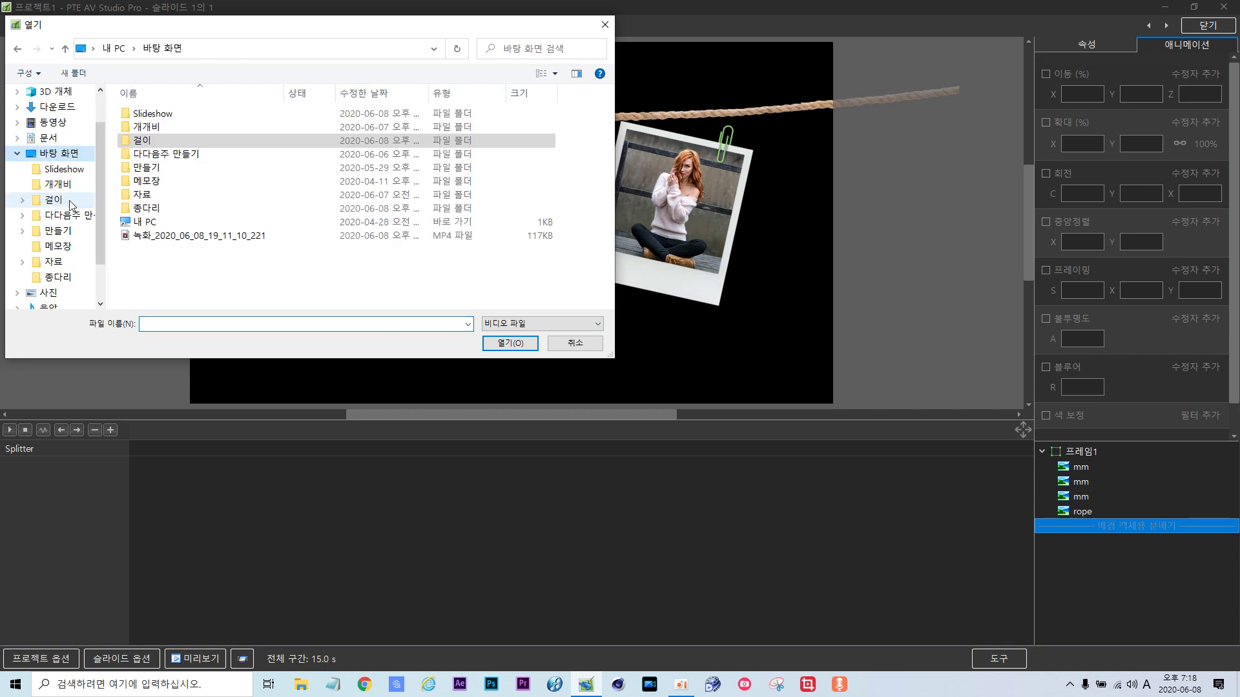
pyautogui.doubleClick(142, 141)
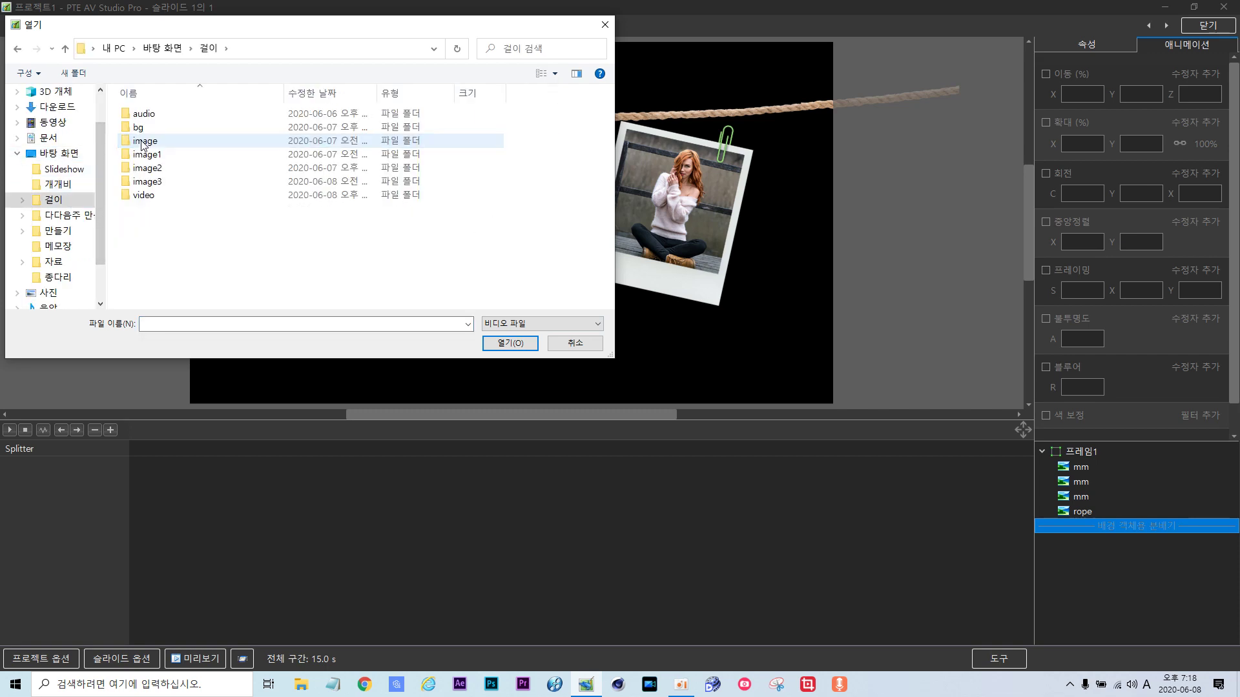
pyautogui.doubleClick(150, 196)
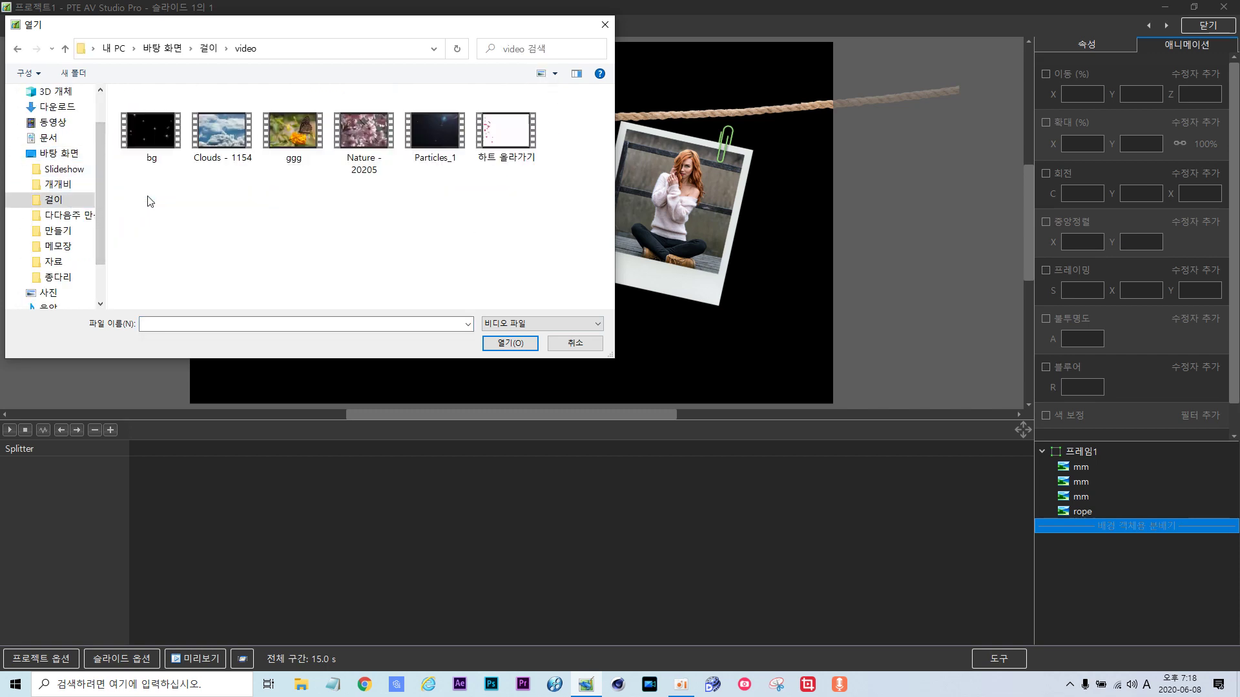
pyautogui.doubleClick(293, 133)
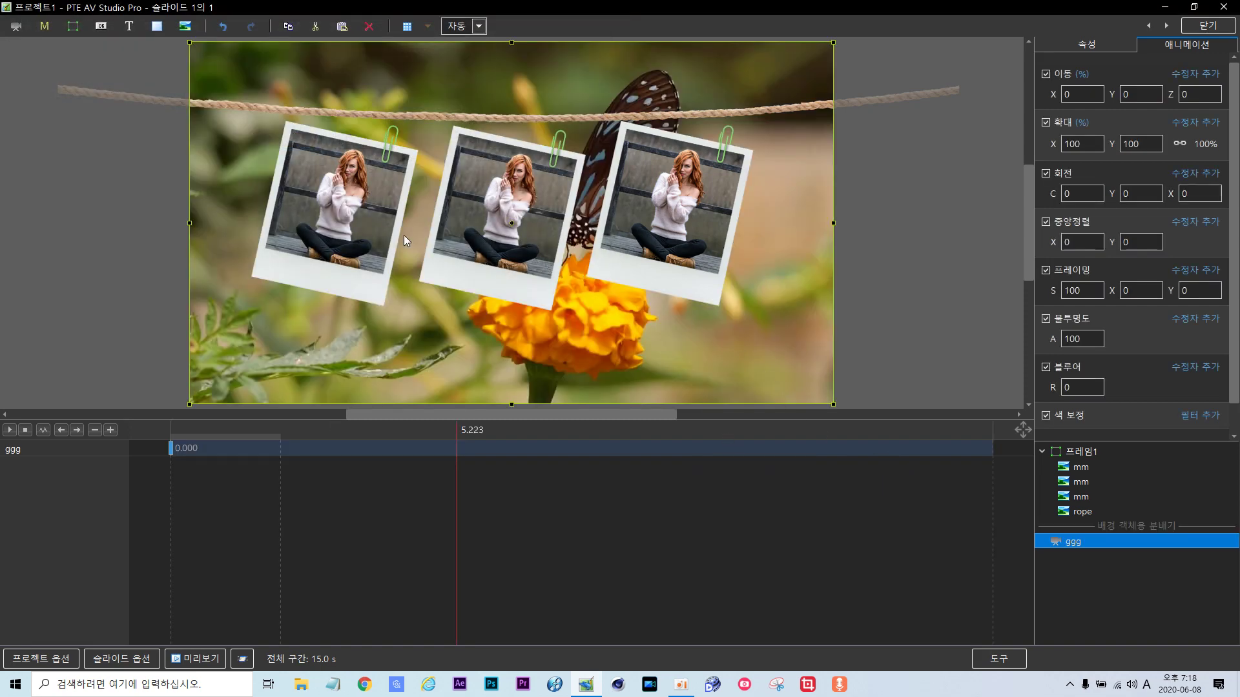
# Play the slide to check the swinging photos against the ggg video background.
pyautogui.click(455, 467)
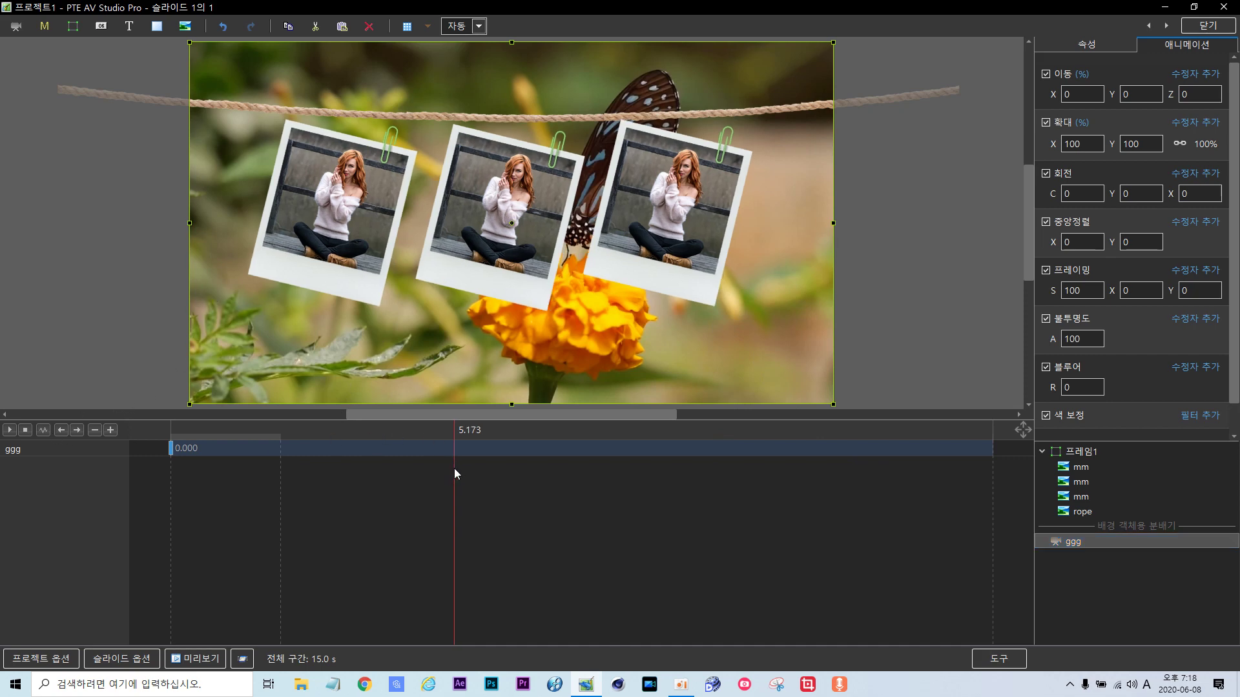
pyautogui.click(11, 435)
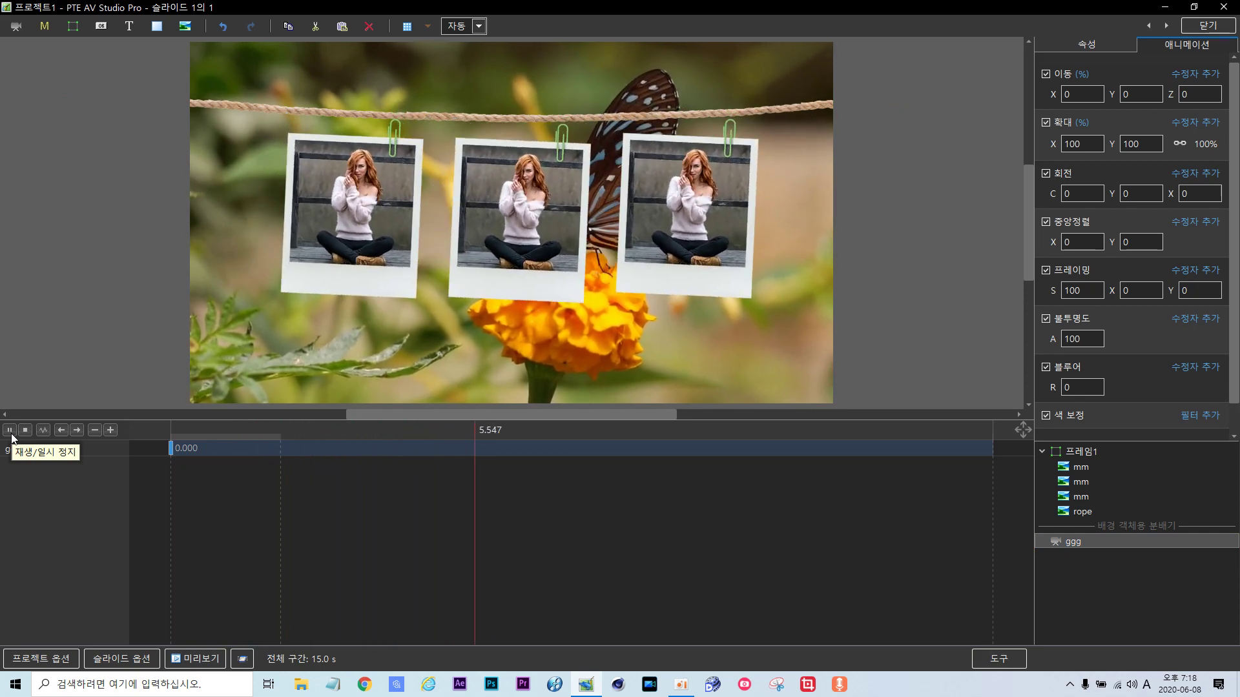
pyautogui.click(10, 432)
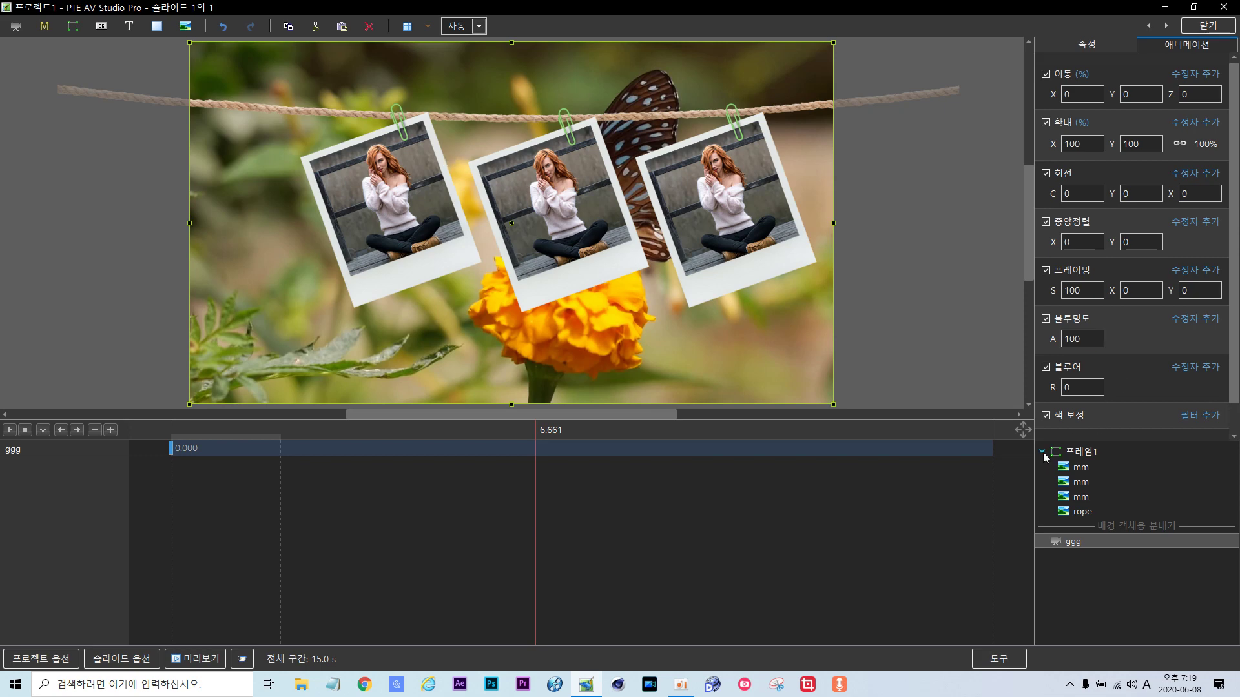
# Rename 프레임1 as aaaa and collapse its child objects in the object list.
pyautogui.click(1085, 454)
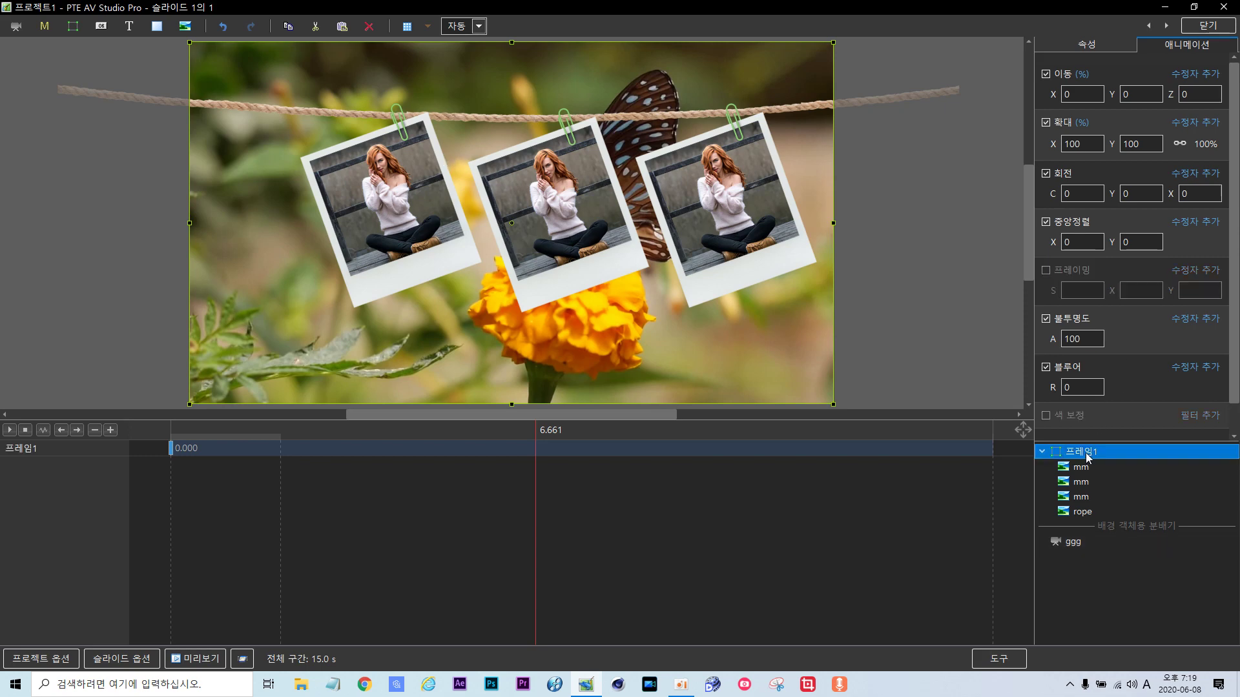
pyautogui.click(1090, 42)
pyautogui.click(1155, 80)
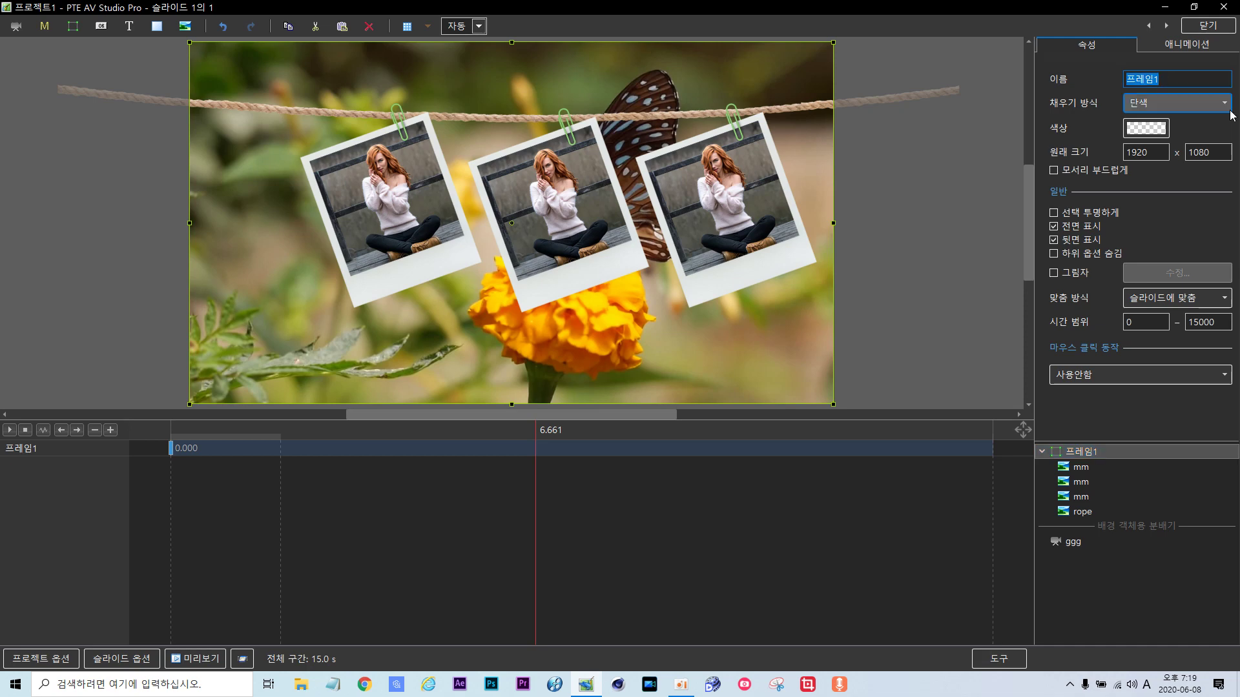
pyautogui.press('BackSpace')
pyautogui.write('aaaa')
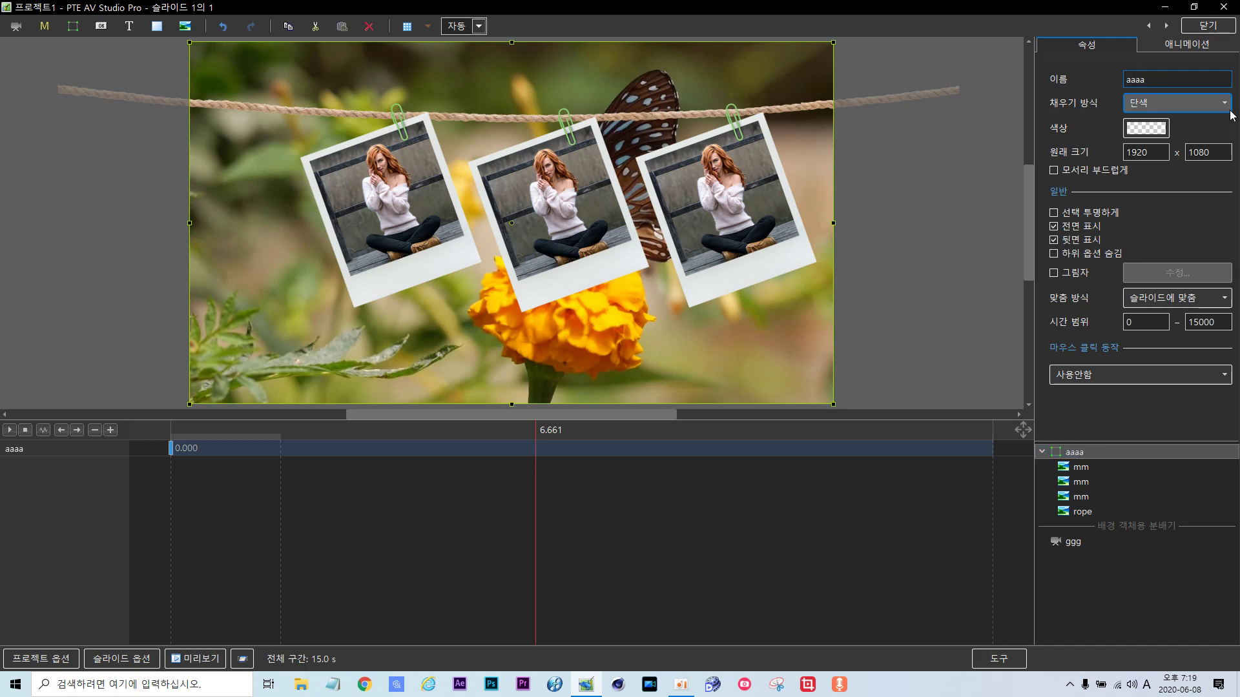
pyautogui.click(1192, 45)
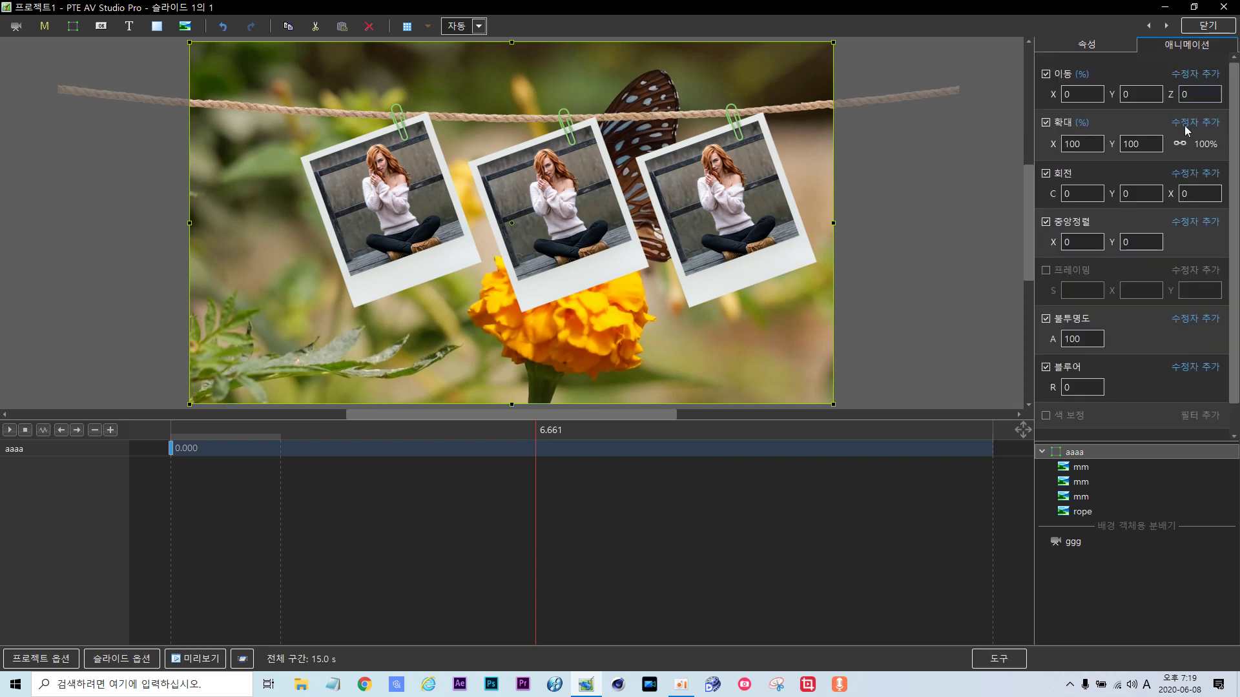
pyautogui.click(1042, 452)
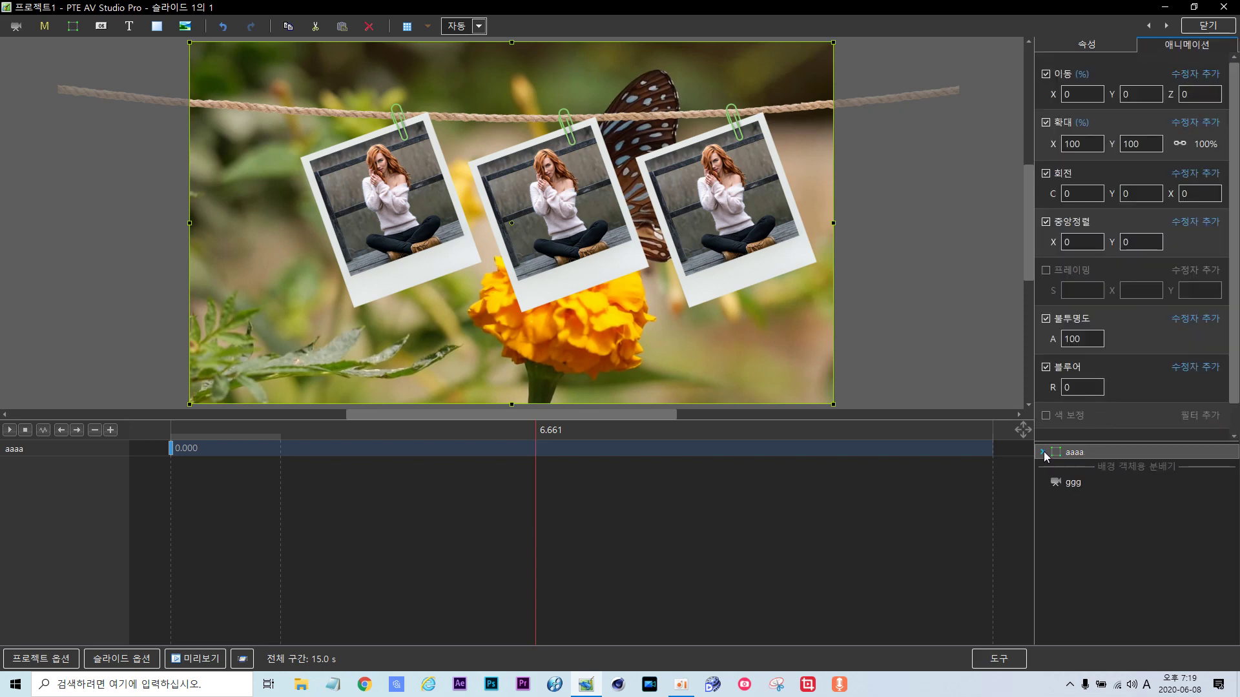
pyautogui.click(1067, 453)
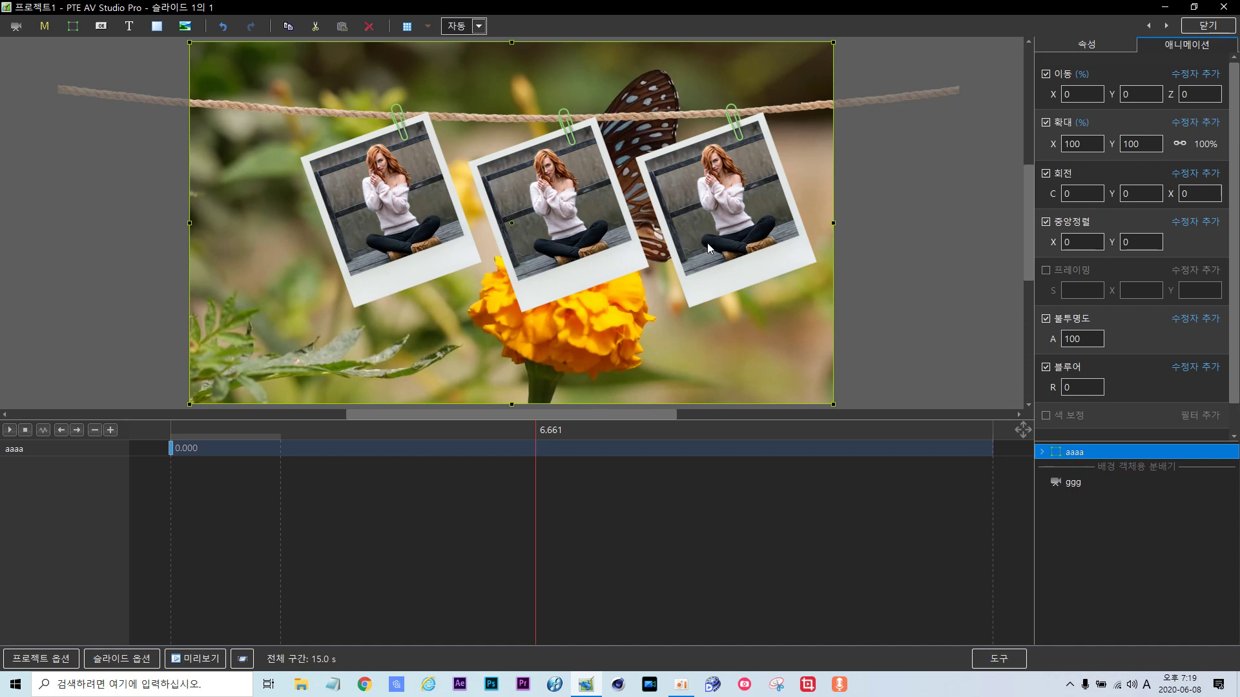
# Set the aaaa frame's position (이동) X to -31 at its first keyframe and shift that keyframe to about 7.565 s.
pyautogui.click(171, 450)
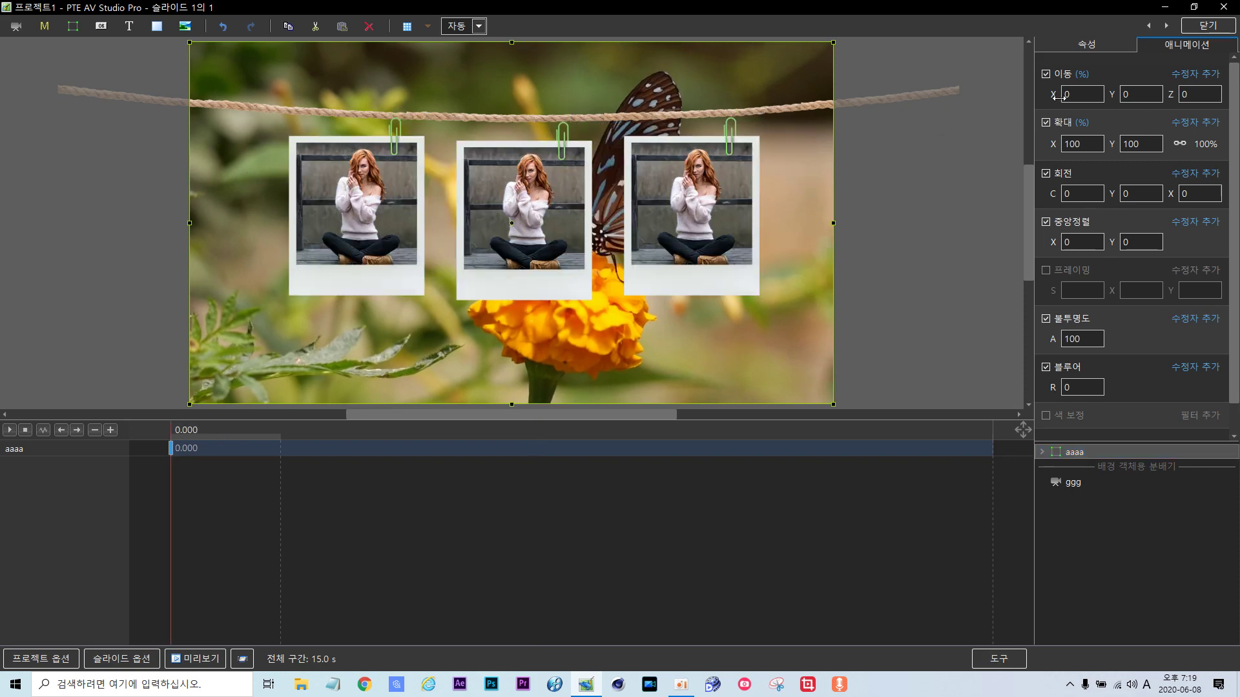
pyautogui.moveTo(1054, 95)
pyautogui.mouseDown()
pyautogui.moveTo(1015, 100)
pyautogui.moveTo(1034, 105)
pyautogui.mouseUp()
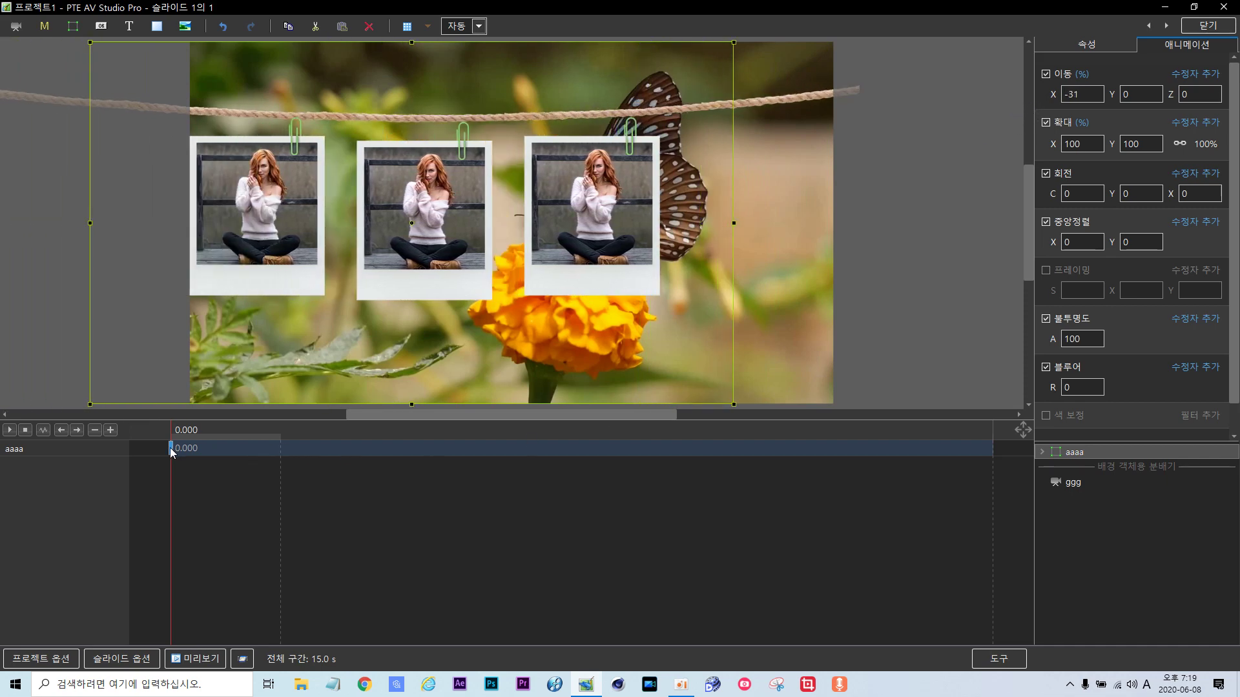
pyautogui.click(213, 448)
pyautogui.moveTo(233, 454); pyautogui.dragTo(586, 450)
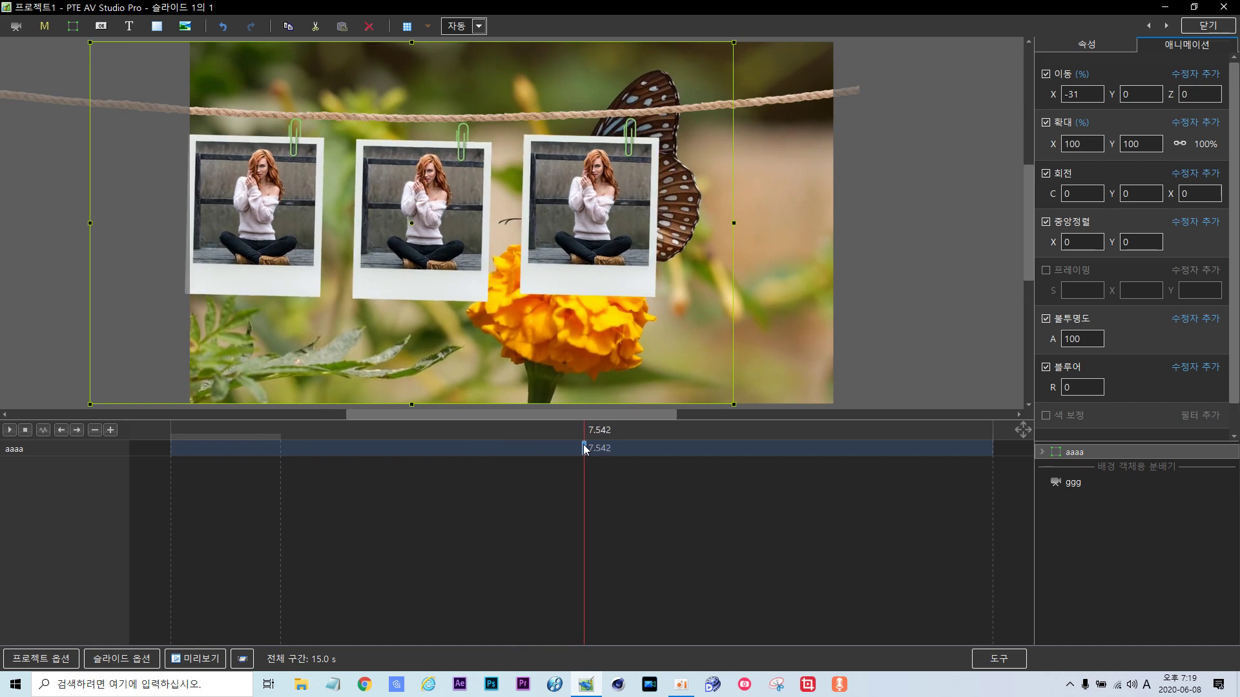
# Add a keyframe for the aaaa frame at 15 s and enable its position (이동) there with X set to 0.
pyautogui.click(110, 430)
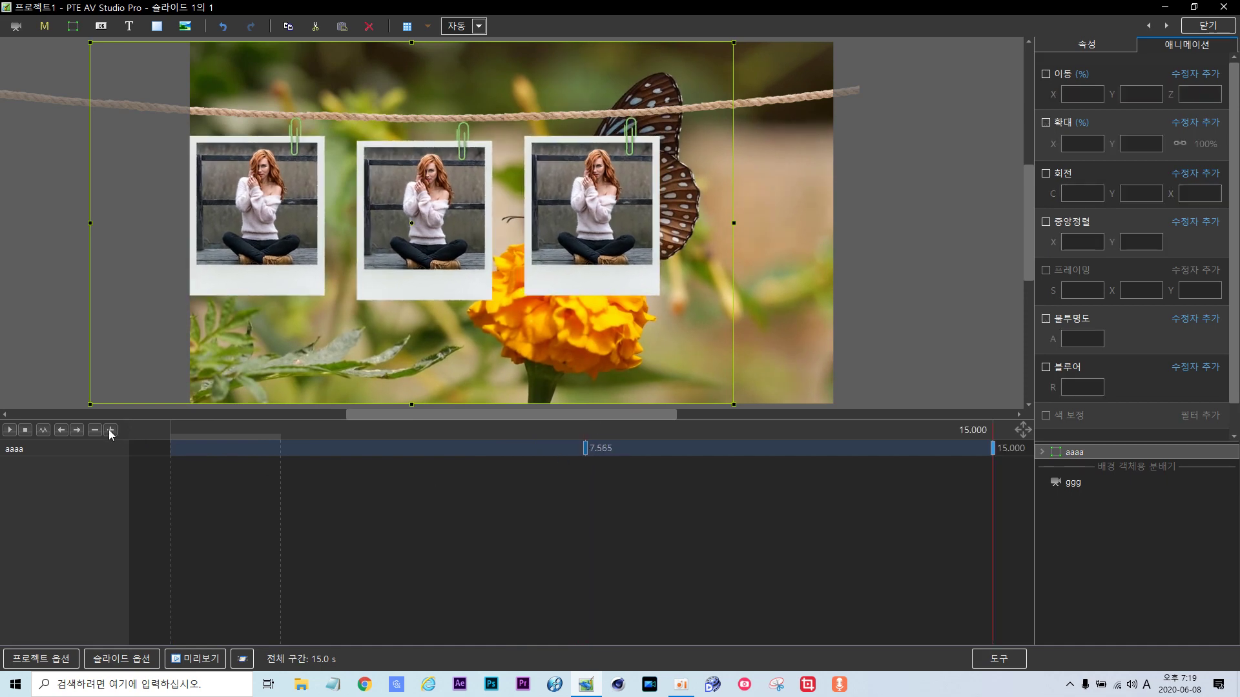
pyautogui.click(1046, 74)
pyautogui.doubleClick(1085, 96)
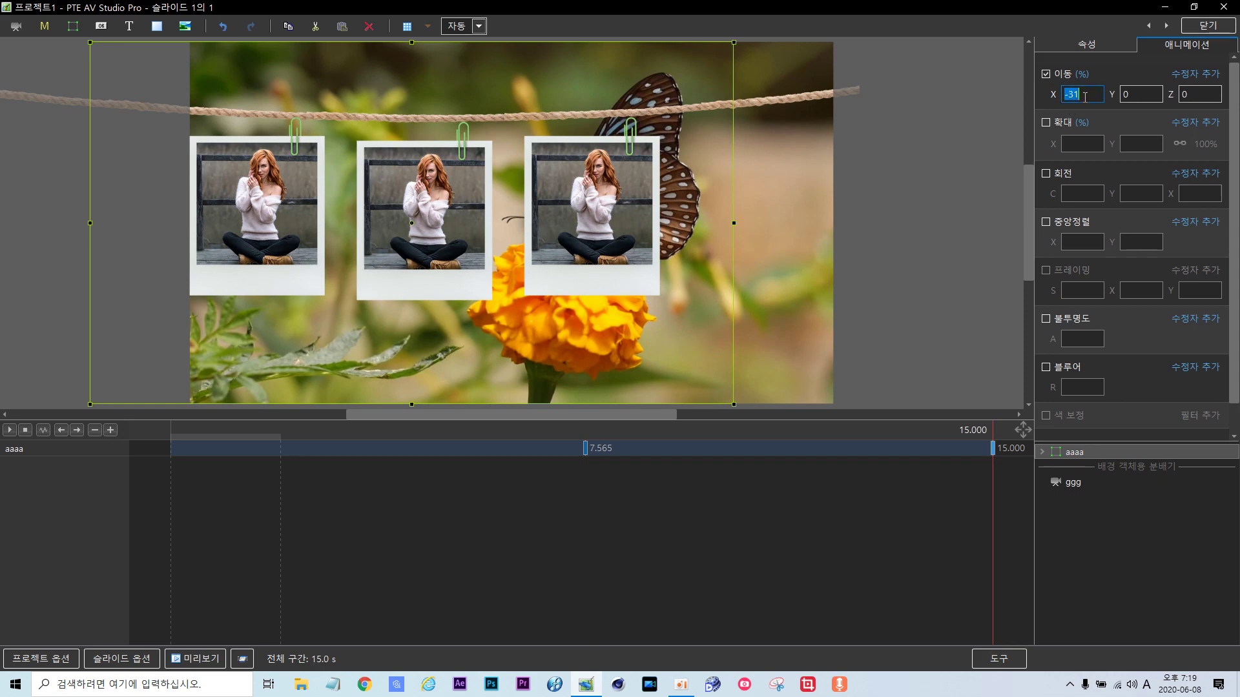
pyautogui.write('0')
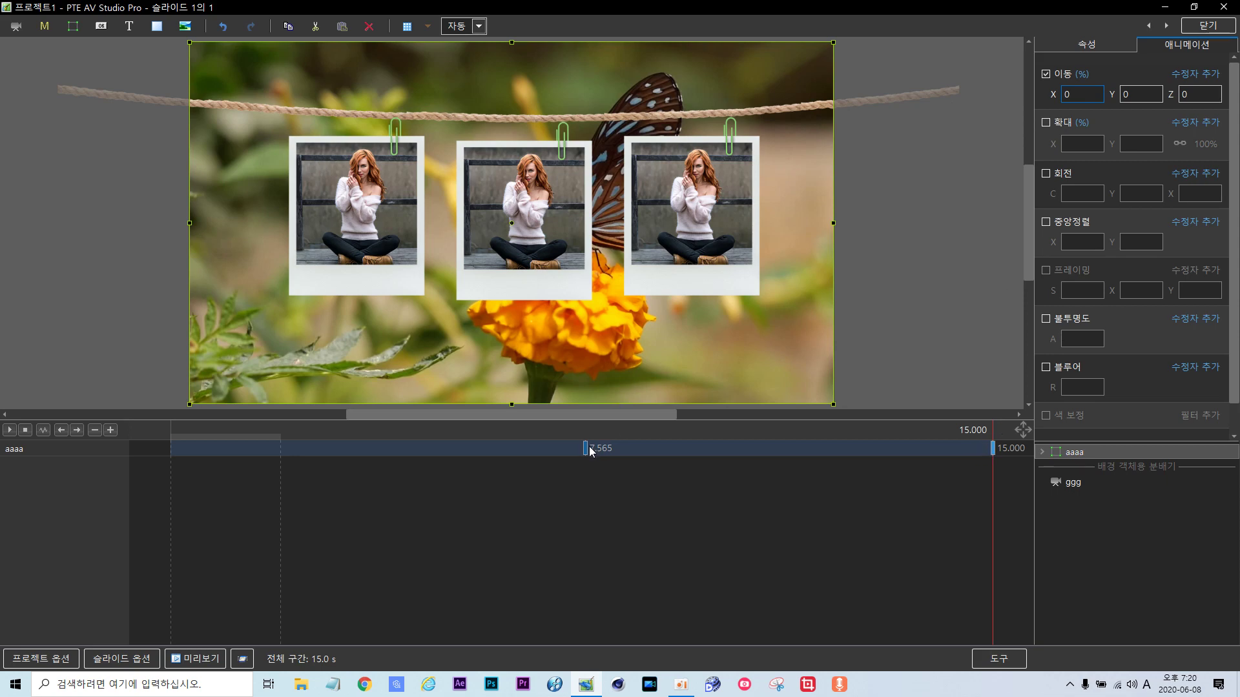
# Shift the aaaa frame's two keyframes to 0 s and about 7.577 s, and add a third keyframe at 15 s.
pyautogui.moveTo(590, 450); pyautogui.dragTo(169, 424)
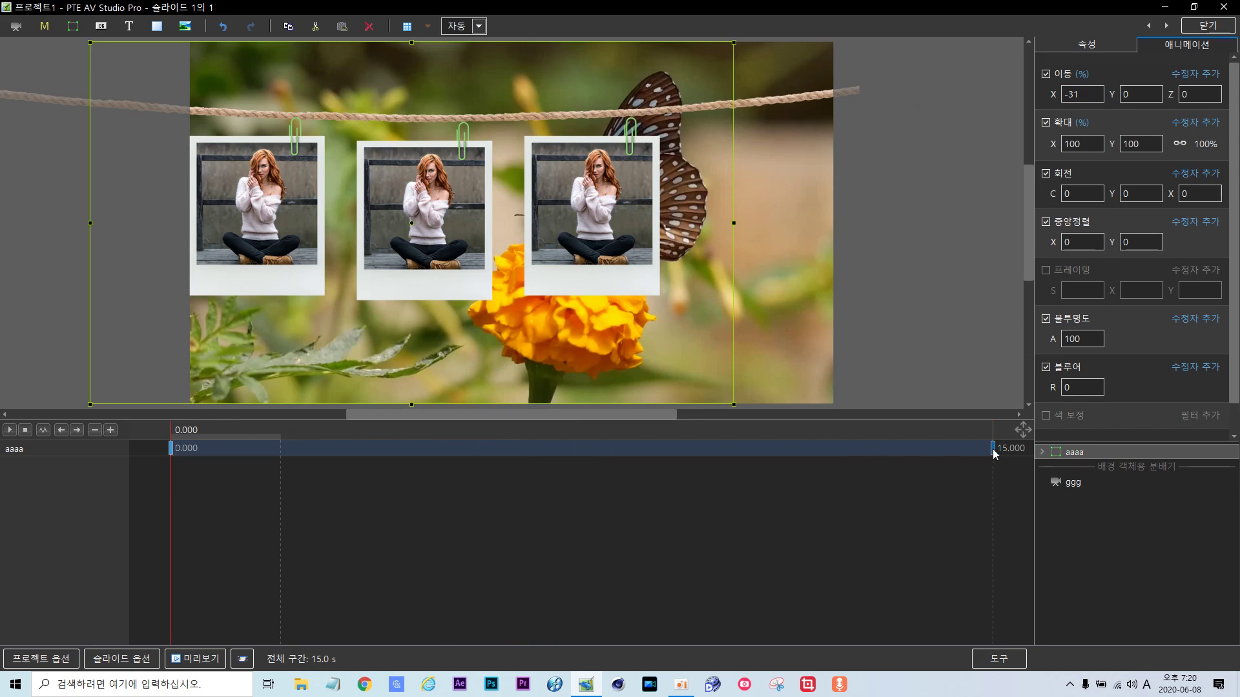
pyautogui.moveTo(993, 448)
pyautogui.mouseDown()
pyautogui.moveTo(554, 444)
pyautogui.moveTo(584, 441)
pyautogui.moveTo(601, 483)
pyautogui.moveTo(994, 486)
pyautogui.mouseUp()
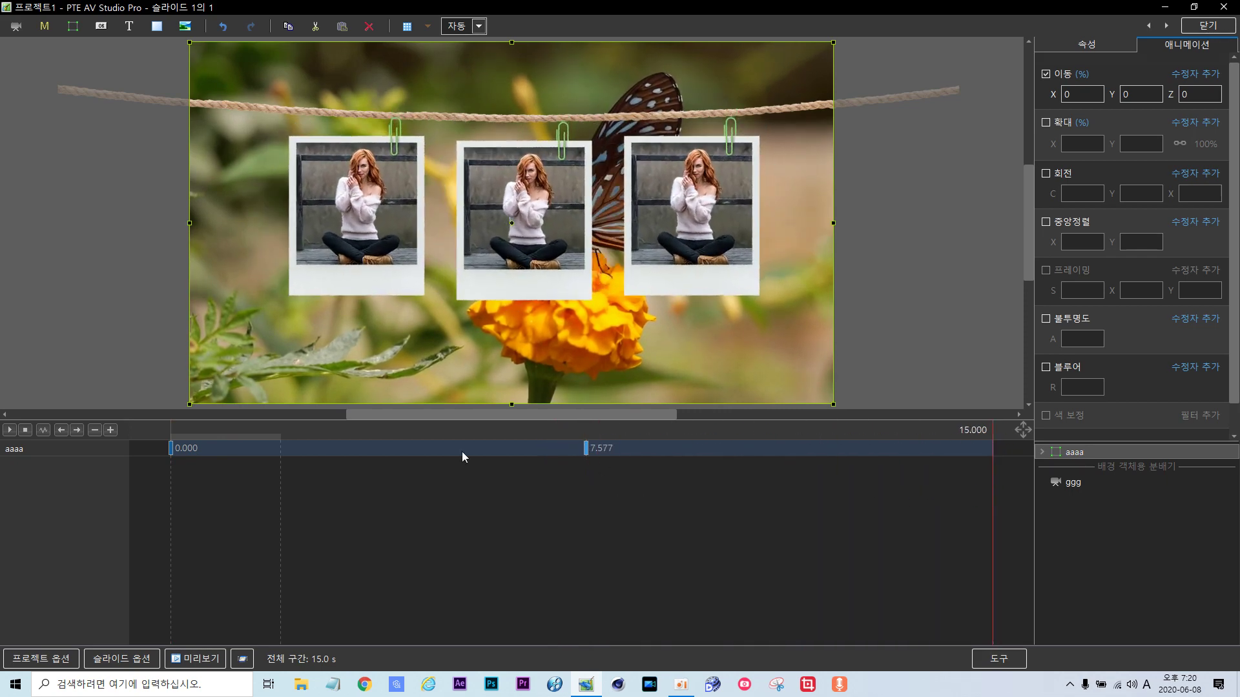
pyautogui.click(110, 431)
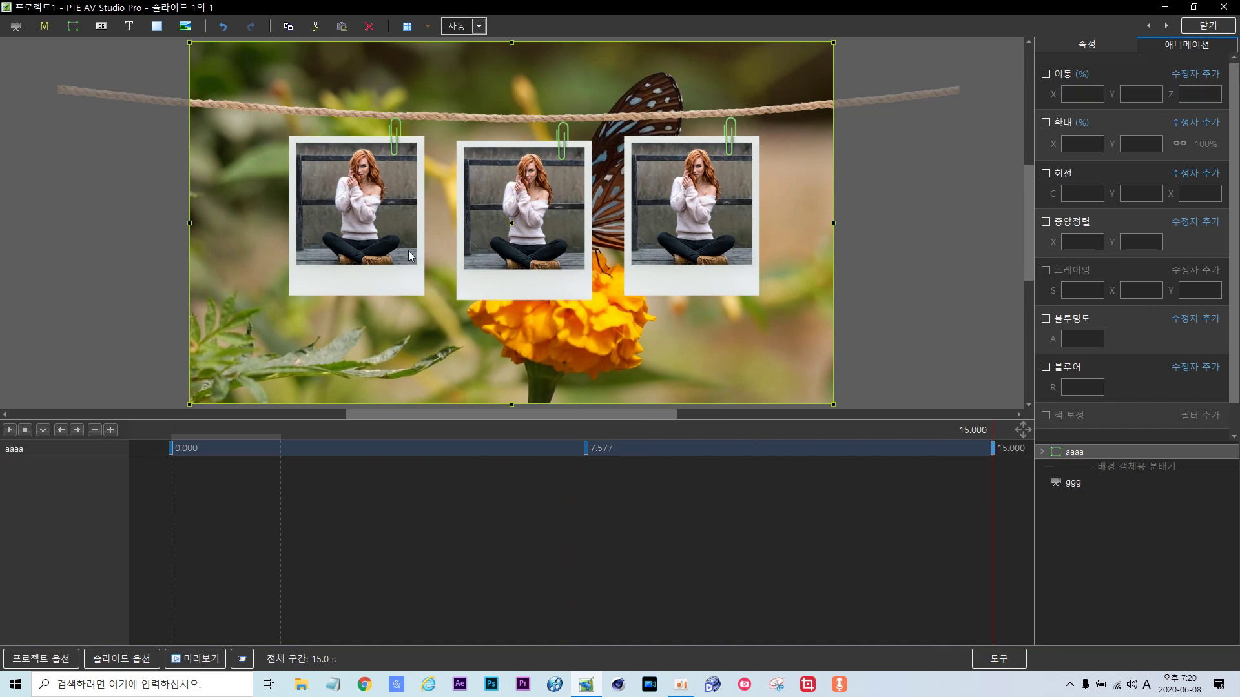
# Set the aaaa frame's position (이동) X to -30 at the 0 s keyframe.
pyautogui.click(172, 449)
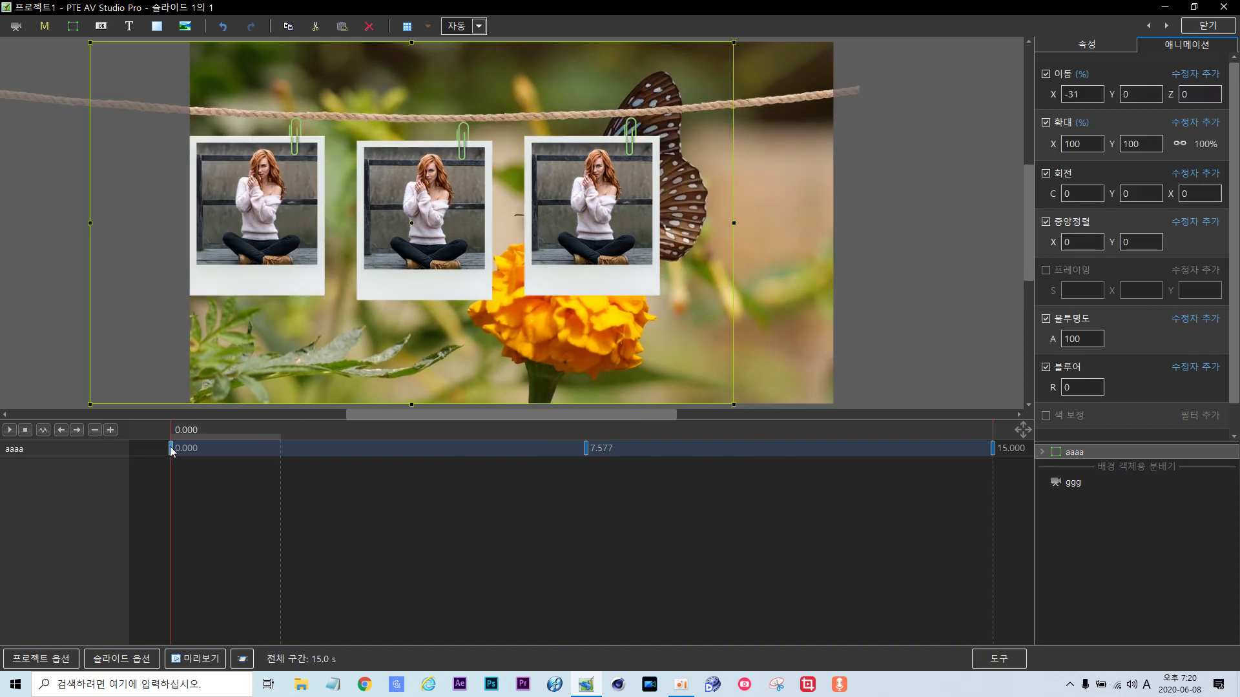
pyautogui.doubleClick(1095, 95)
pyautogui.click(1090, 95)
pyautogui.press('BackSpace')
pyautogui.write('0')
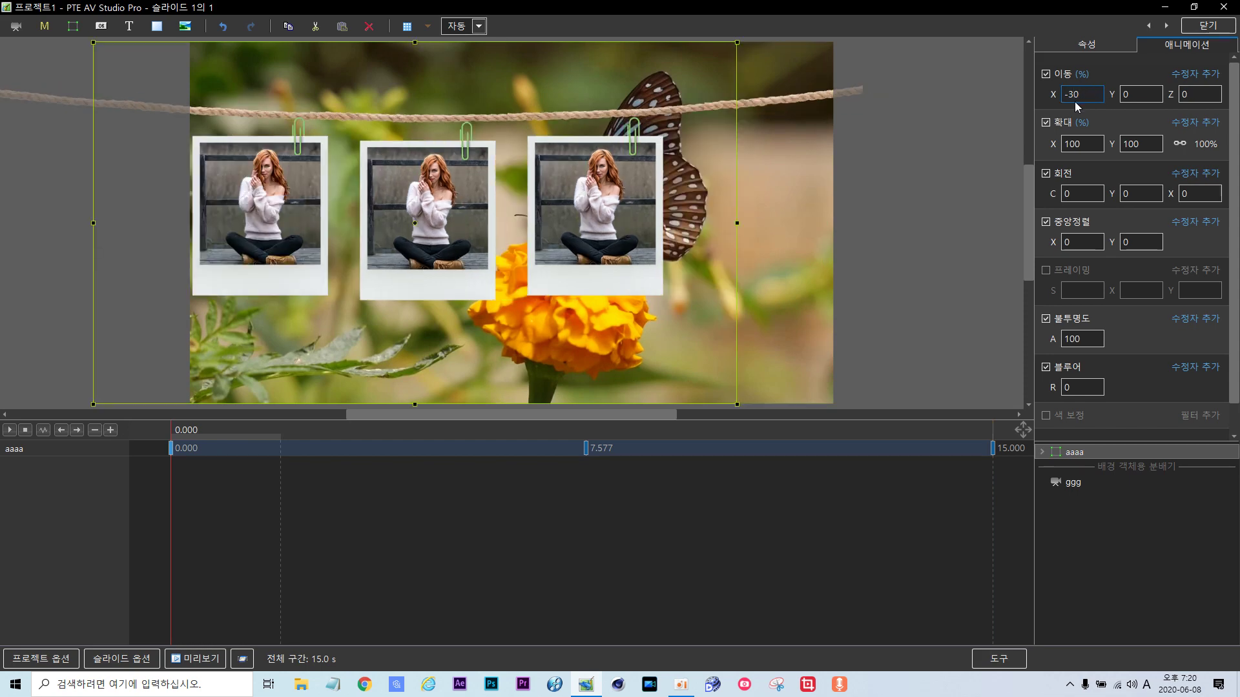
# Enable the aaaa frame's position (이동) at the 15 s keyframe and set its X to 30.
pyautogui.click(993, 449)
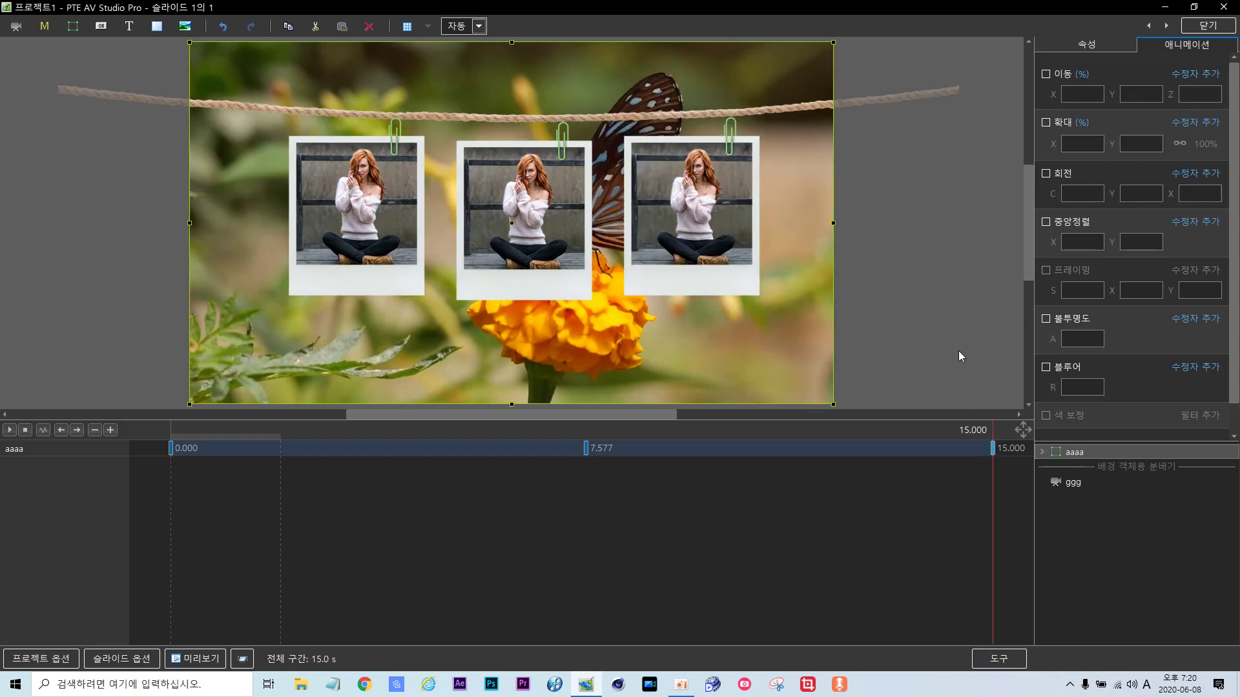
pyautogui.click(1046, 73)
pyautogui.doubleClick(1073, 92)
pyautogui.press('BackSpace')
pyautogui.write('3')
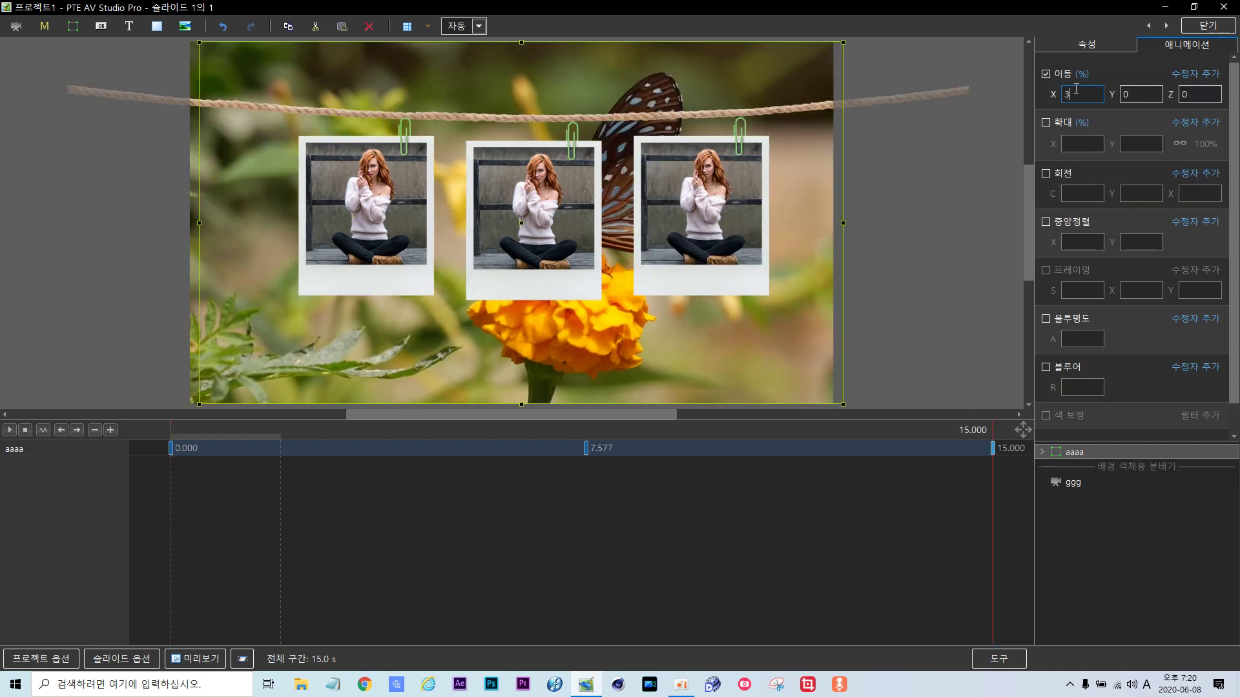
pyautogui.write('0')
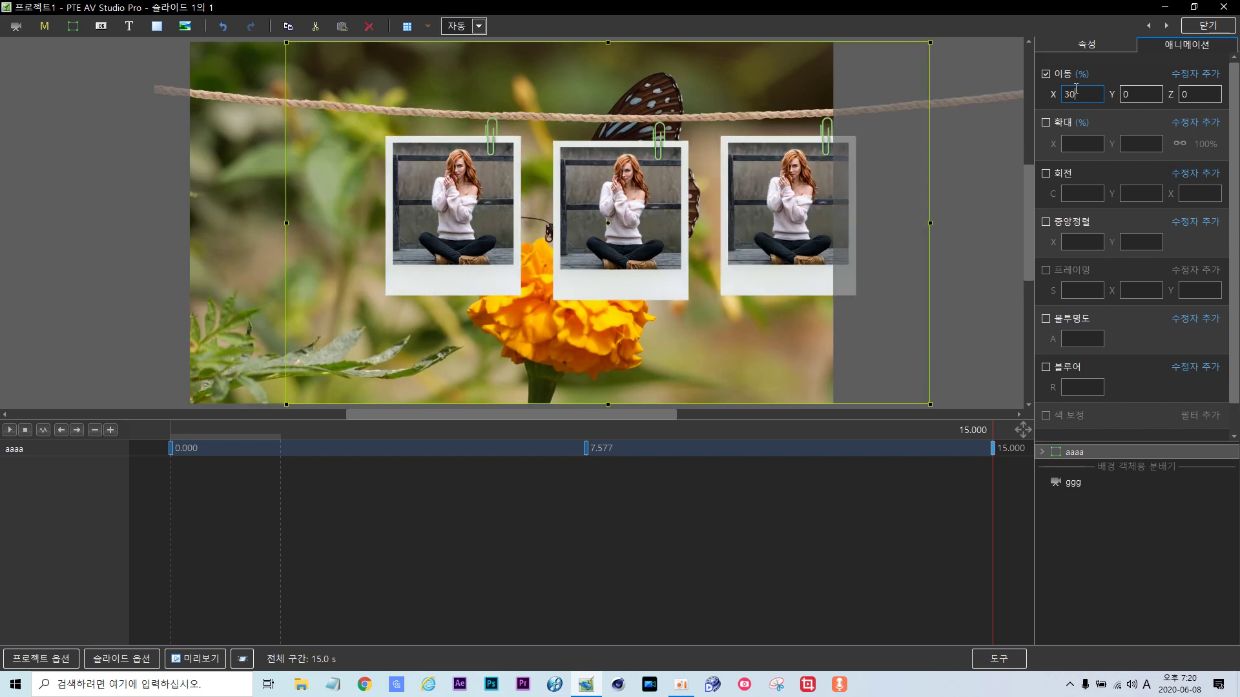
pyautogui.click(985, 151)
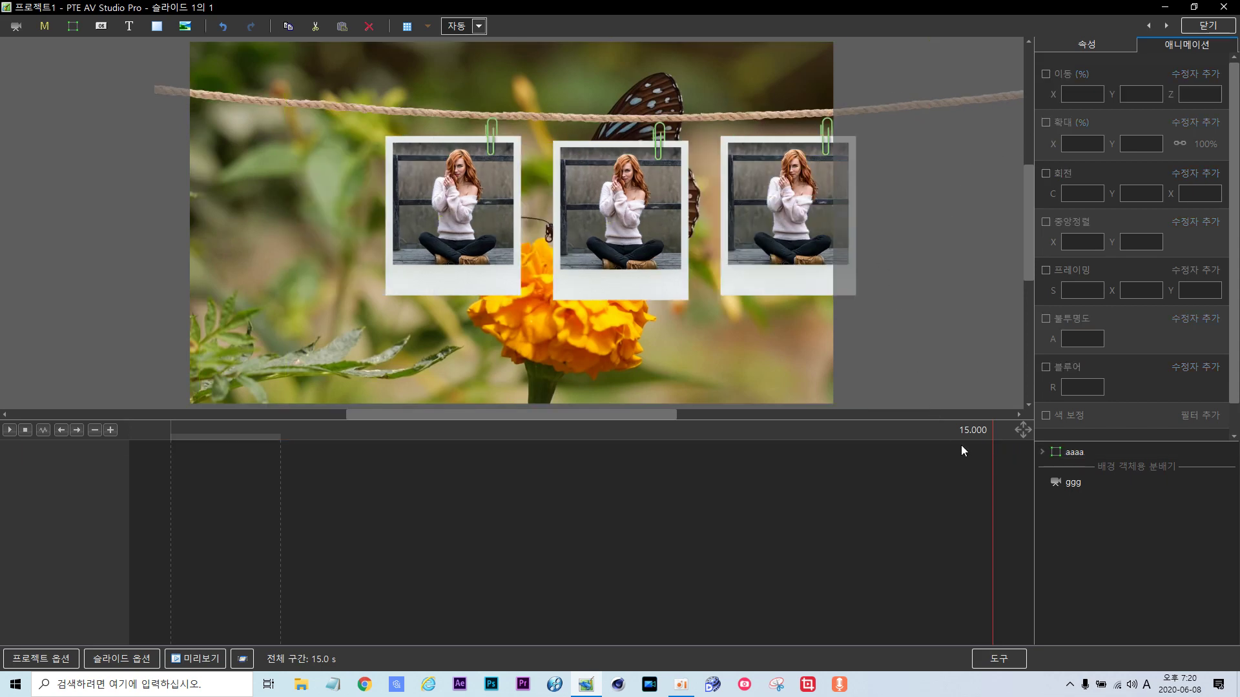
# Play the slide from 0 s to check the aaaa frame's sideways movement, and expand its child objects in the object list.
pyautogui.click(1064, 456)
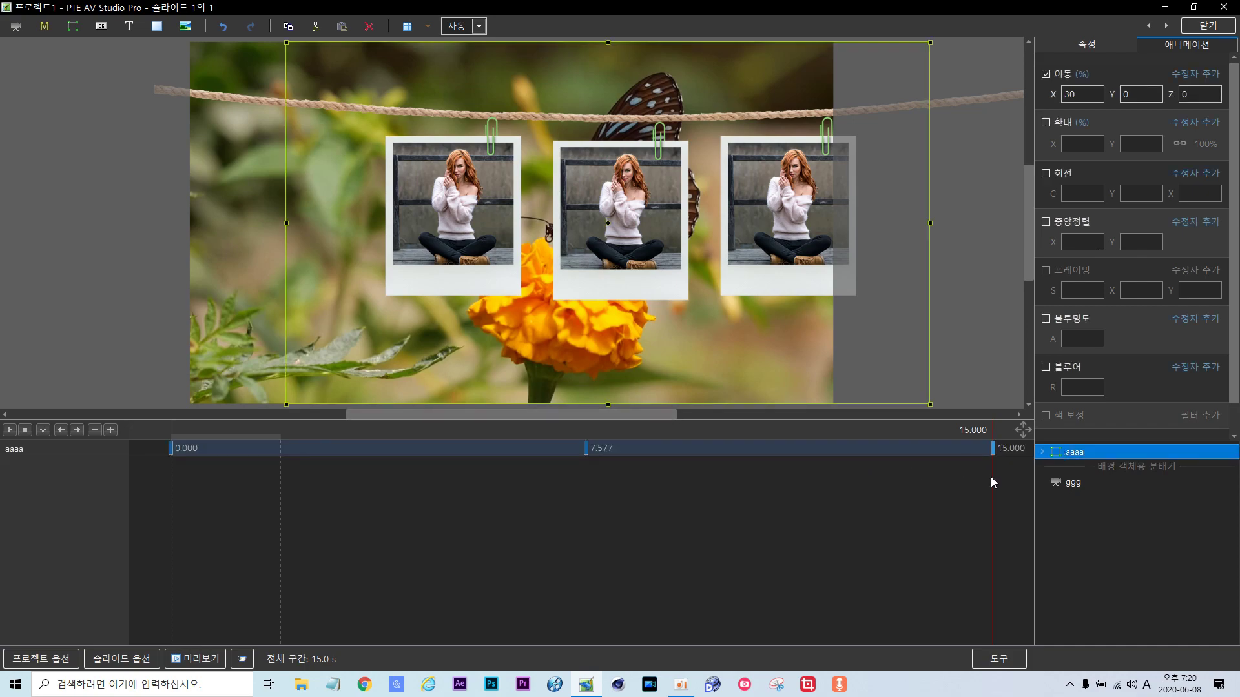
pyautogui.moveTo(990, 477); pyautogui.dragTo(123, 395)
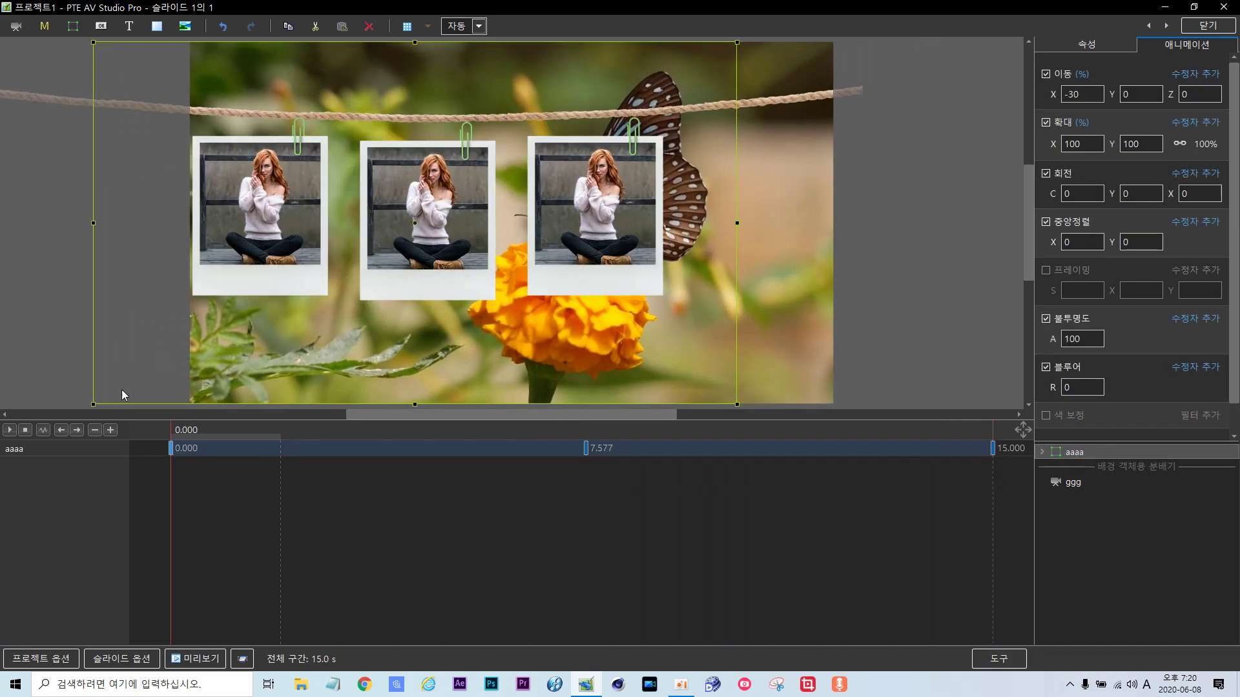
pyautogui.click(10, 430)
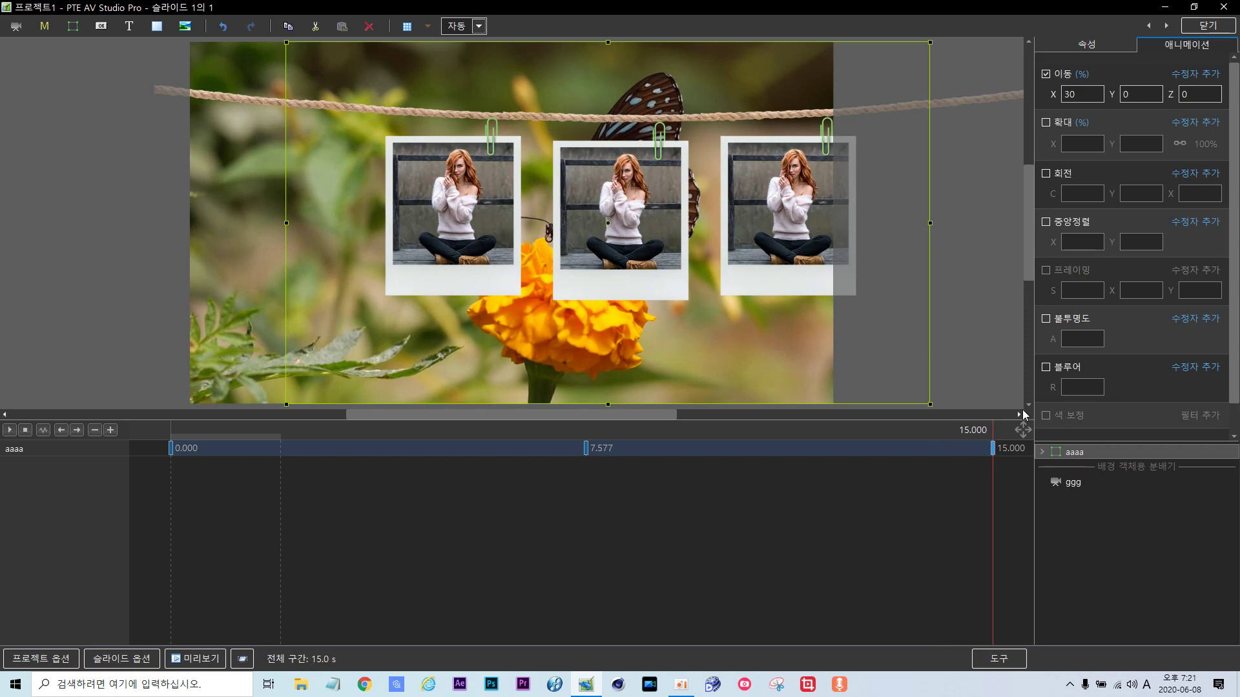
pyautogui.click(1043, 452)
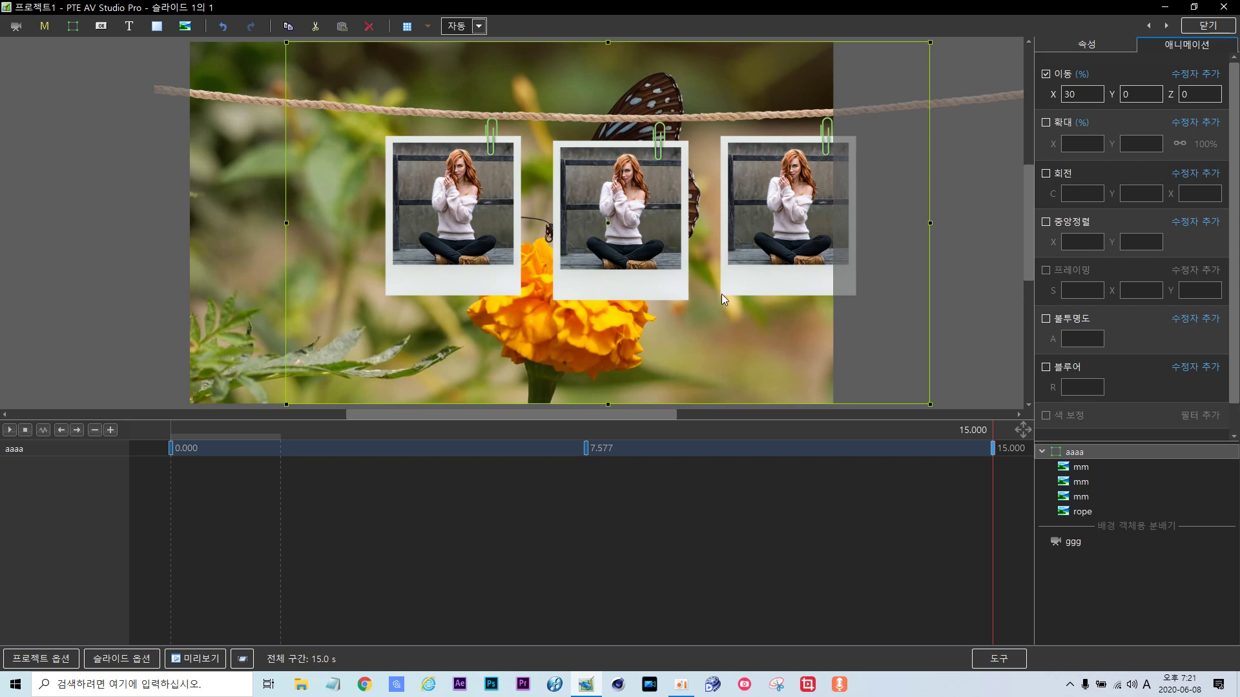
# Close the objects and animation editor and play the project from the start, pausing after about 5.5 s.
pyautogui.click(1212, 27)
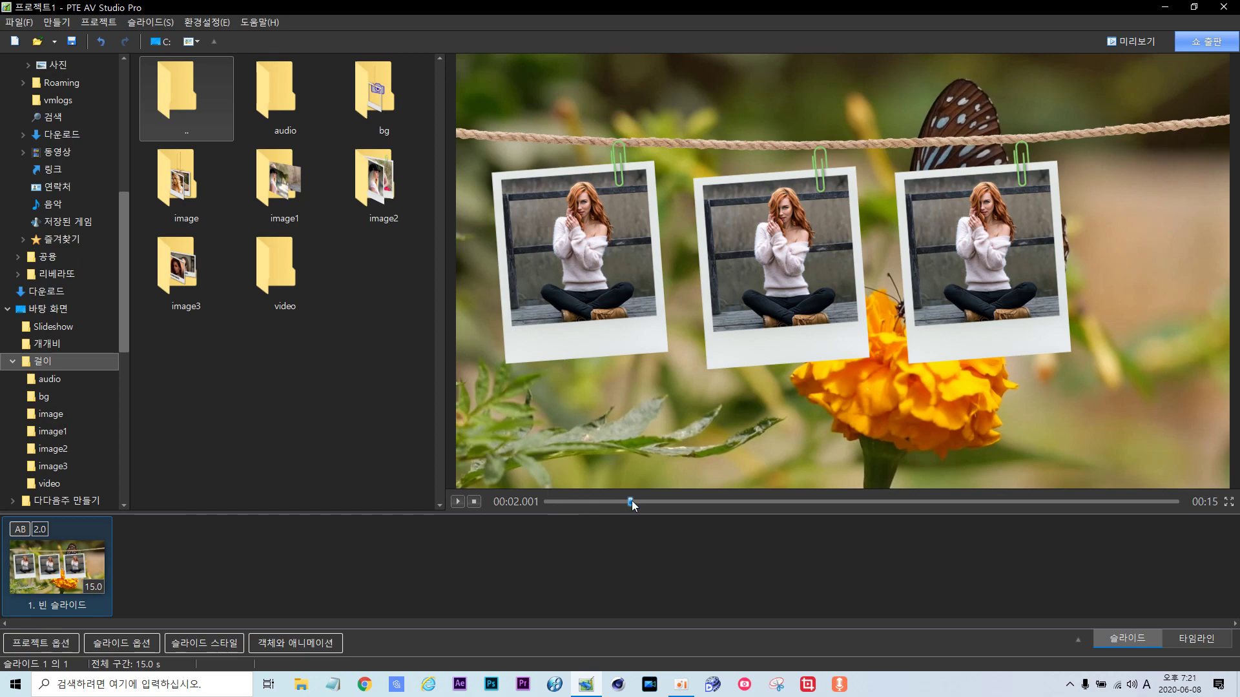
pyautogui.moveTo(631, 502); pyautogui.dragTo(517, 519)
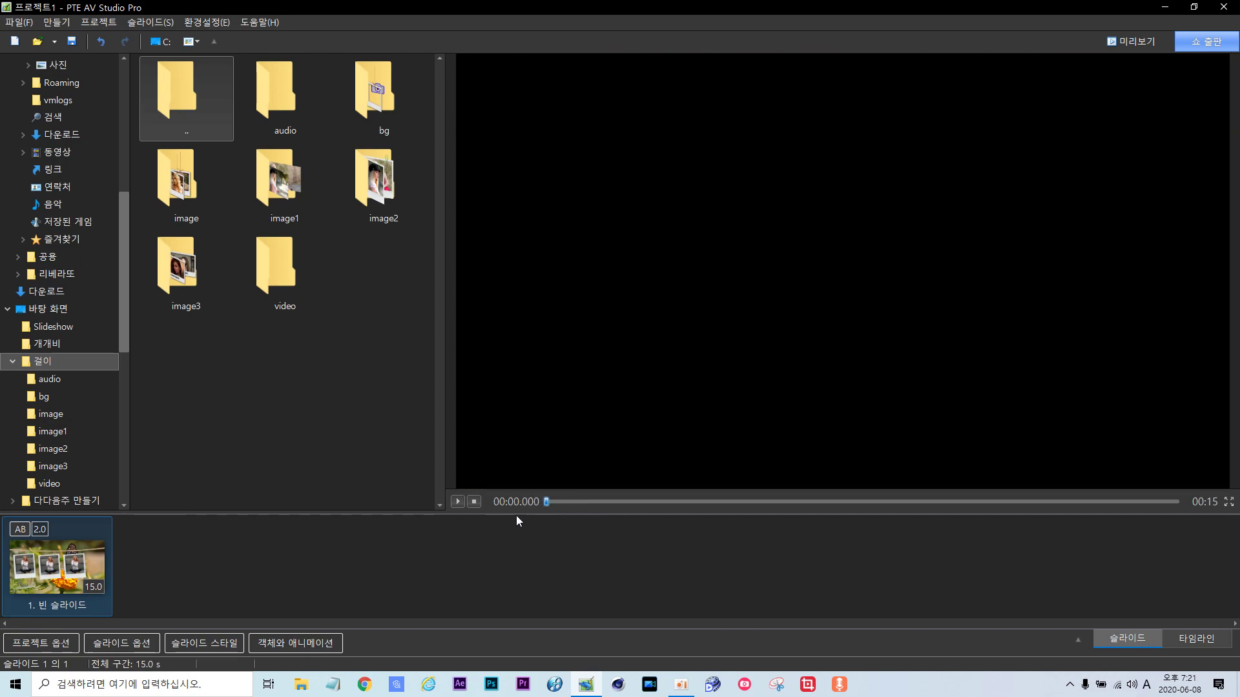
pyautogui.click(454, 504)
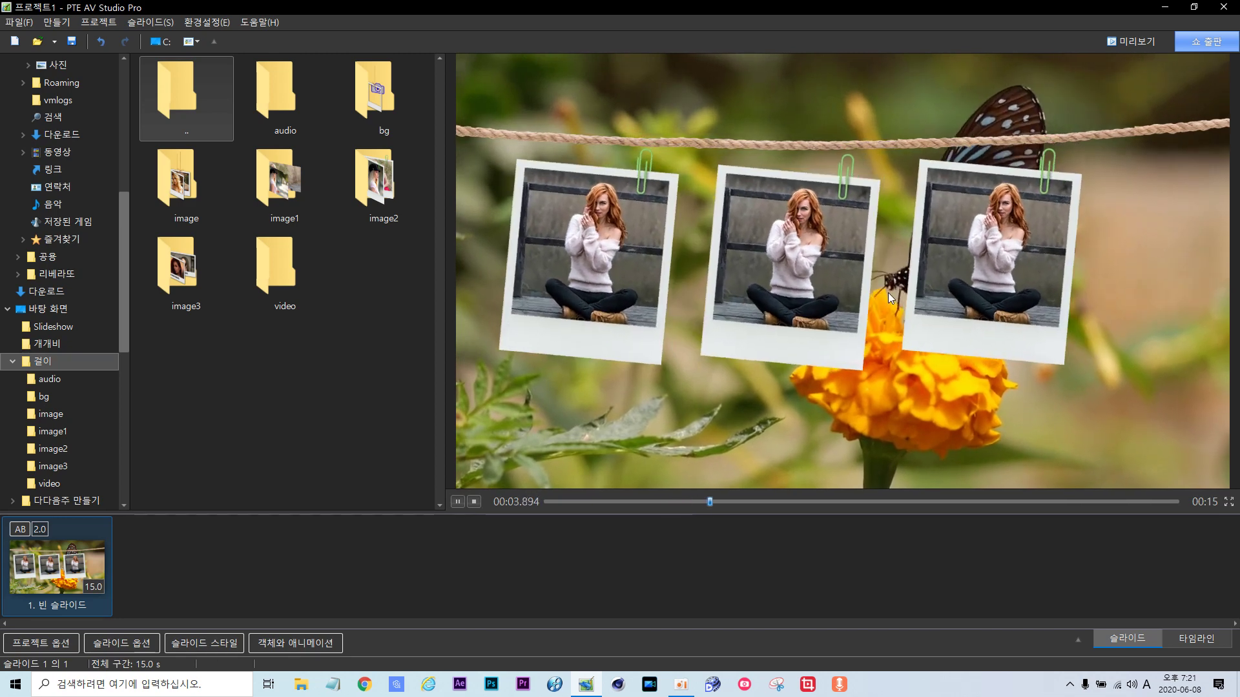
pyautogui.click(458, 502)
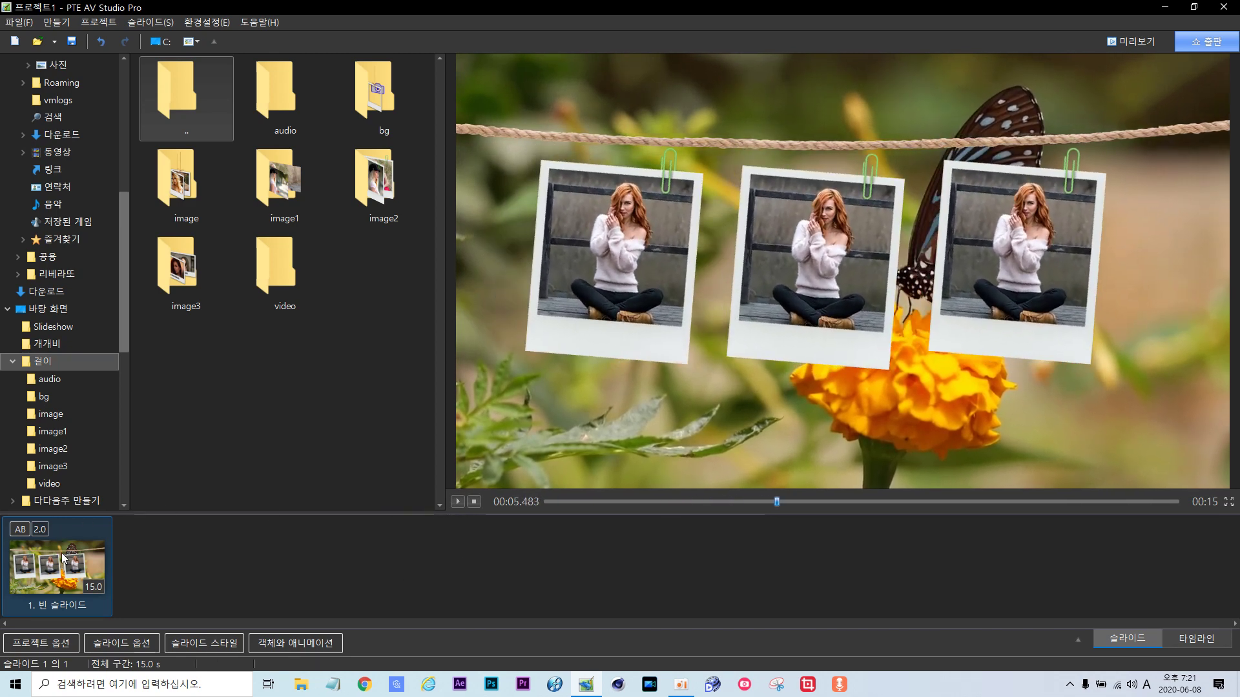
# Copy slide 1 and paste it as a second slide after it.
pyautogui.rightClick(66, 560)
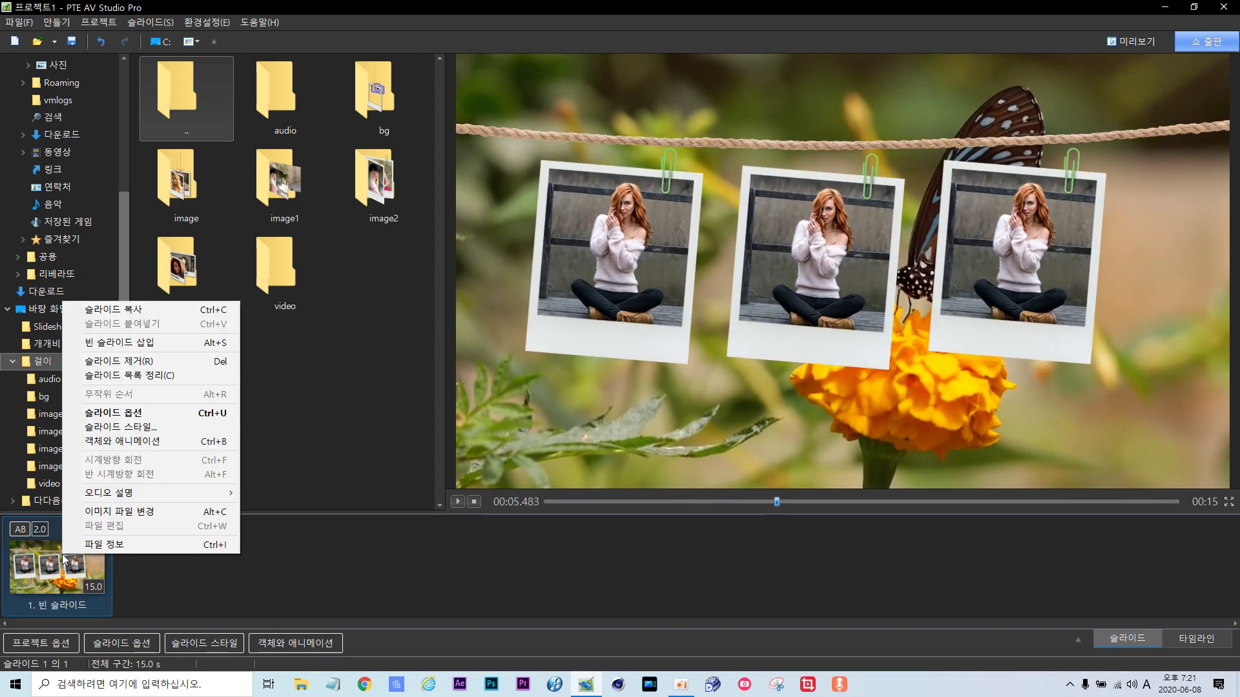
pyautogui.press('Escape')
pyautogui.click(177, 564)
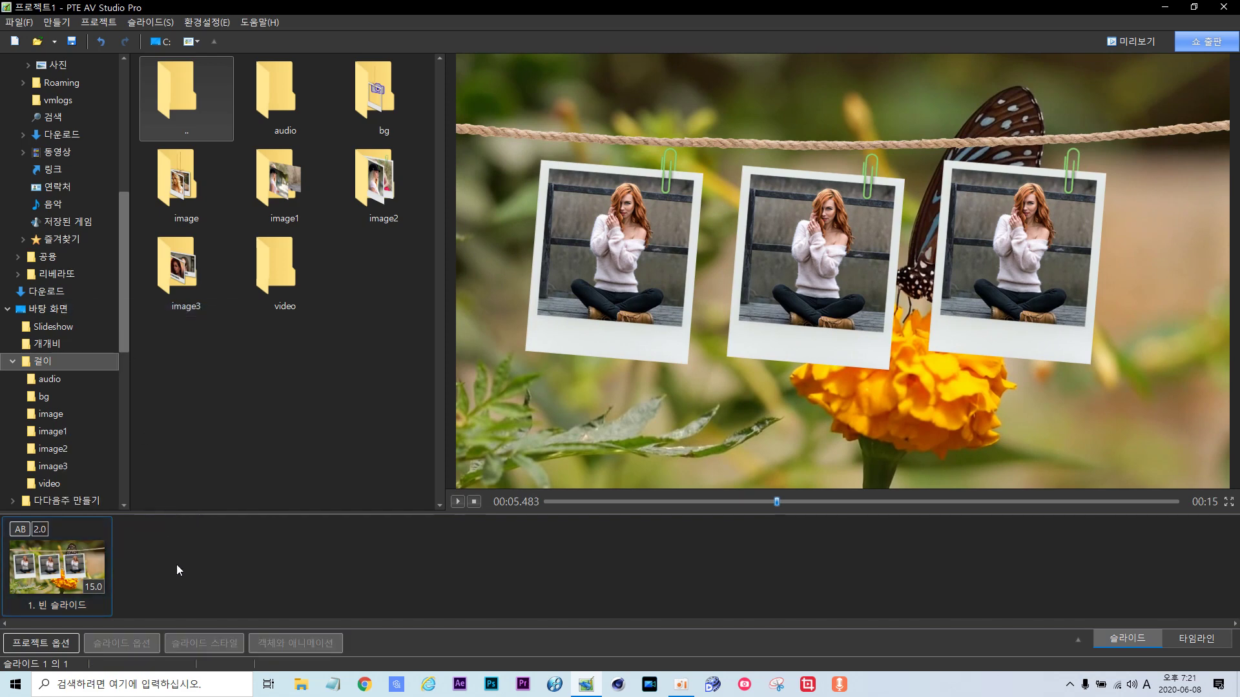
pyautogui.rightClick(176, 564)
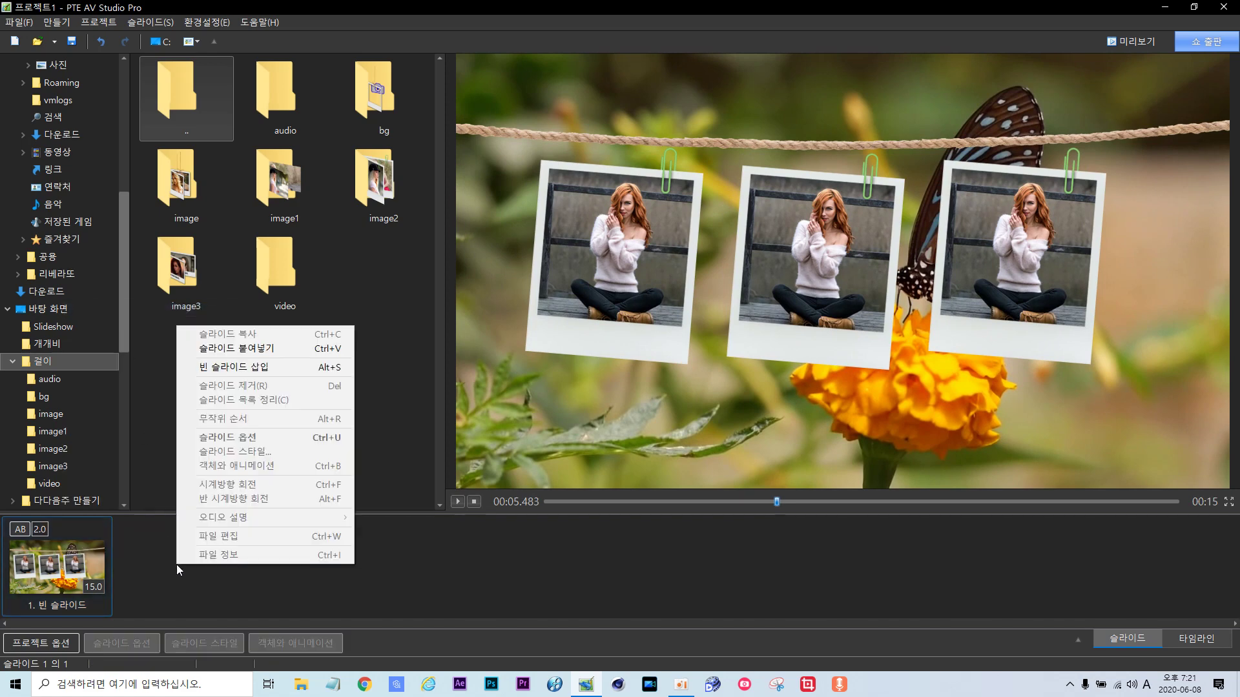
pyautogui.click(232, 352)
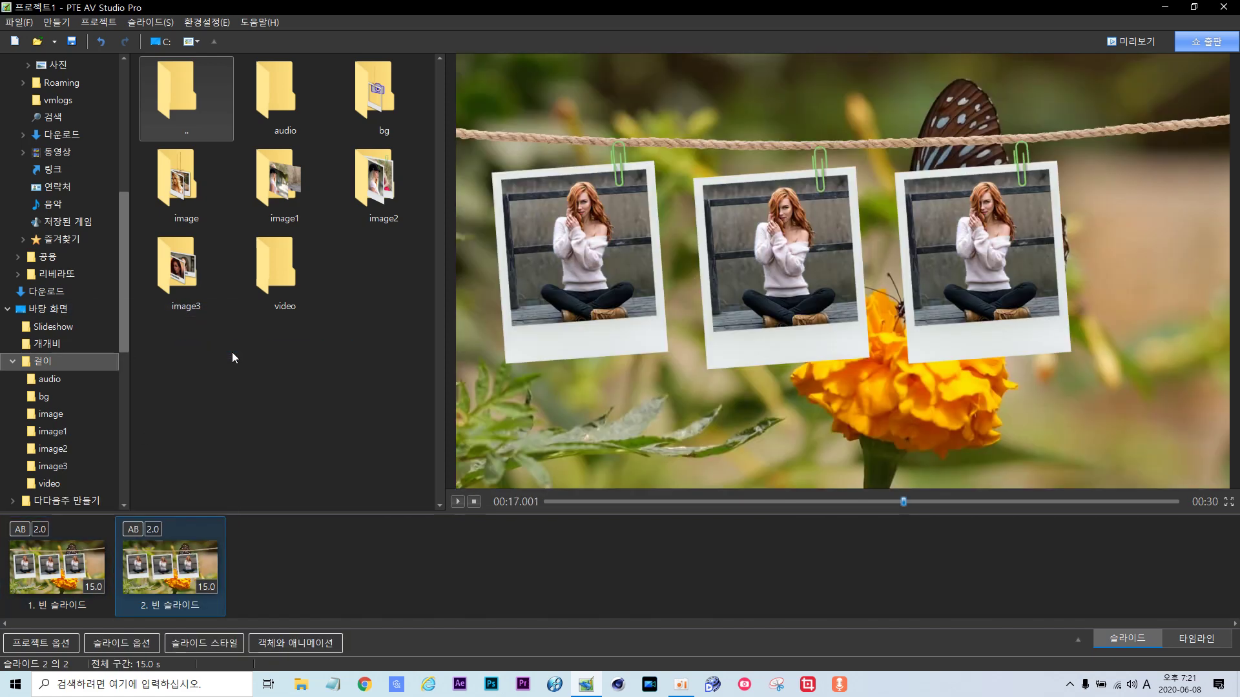
# Apply the dissolve (디졸브) transition to slide 2 with a duration of 3 s.
pyautogui.click(133, 530)
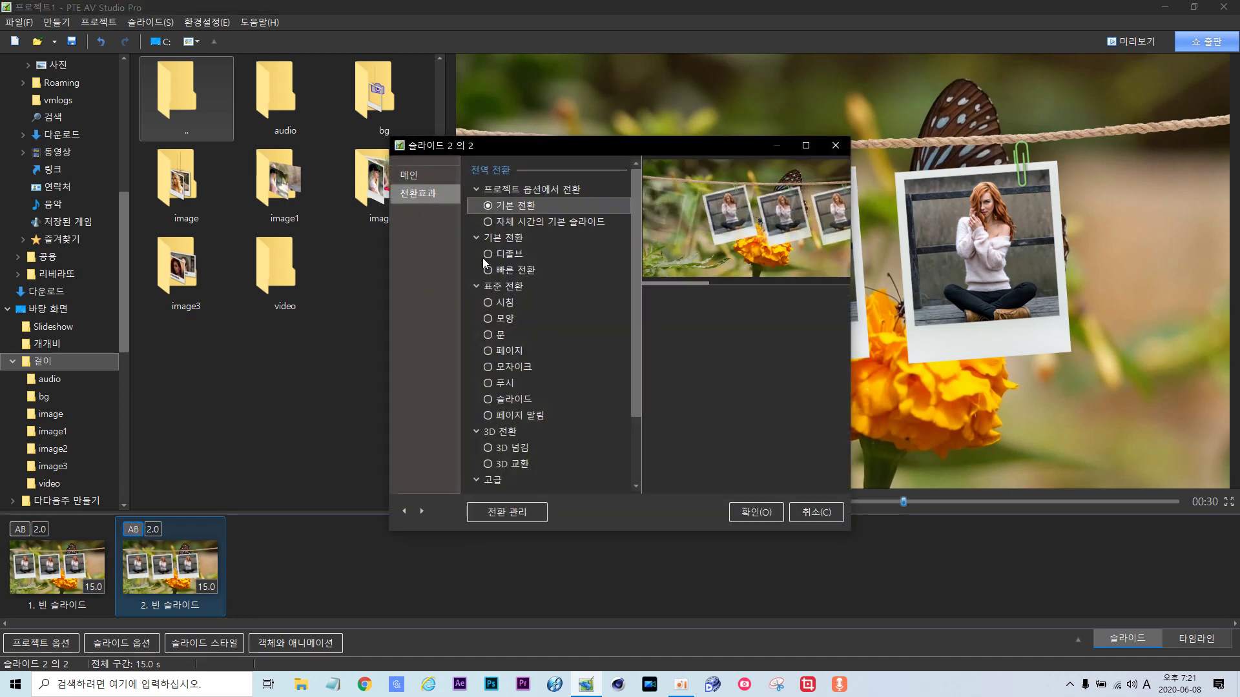
pyautogui.click(489, 255)
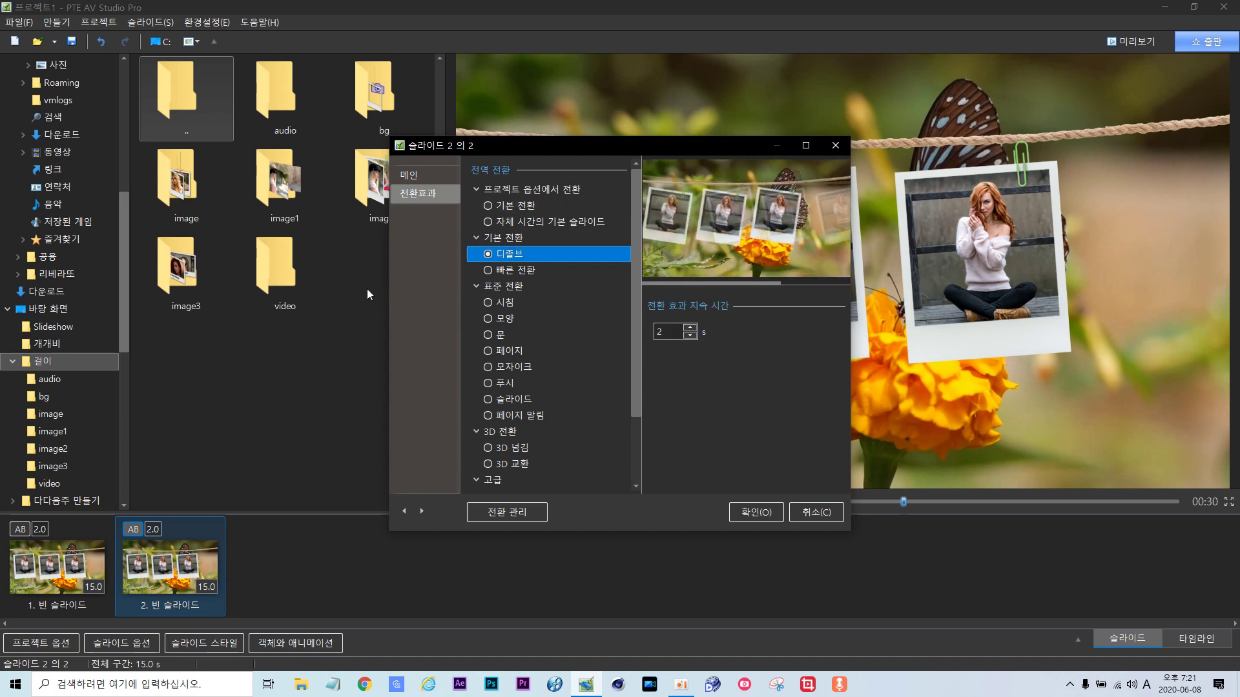
pyautogui.doubleClick(672, 332)
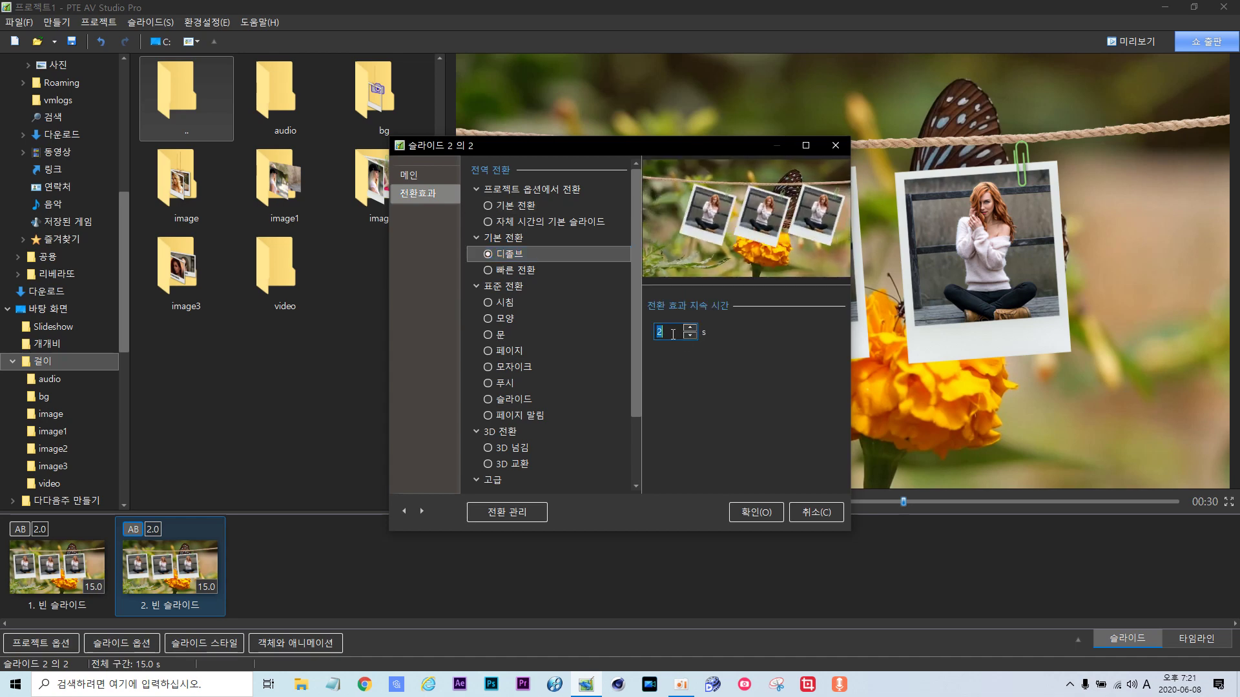
pyautogui.write('3')
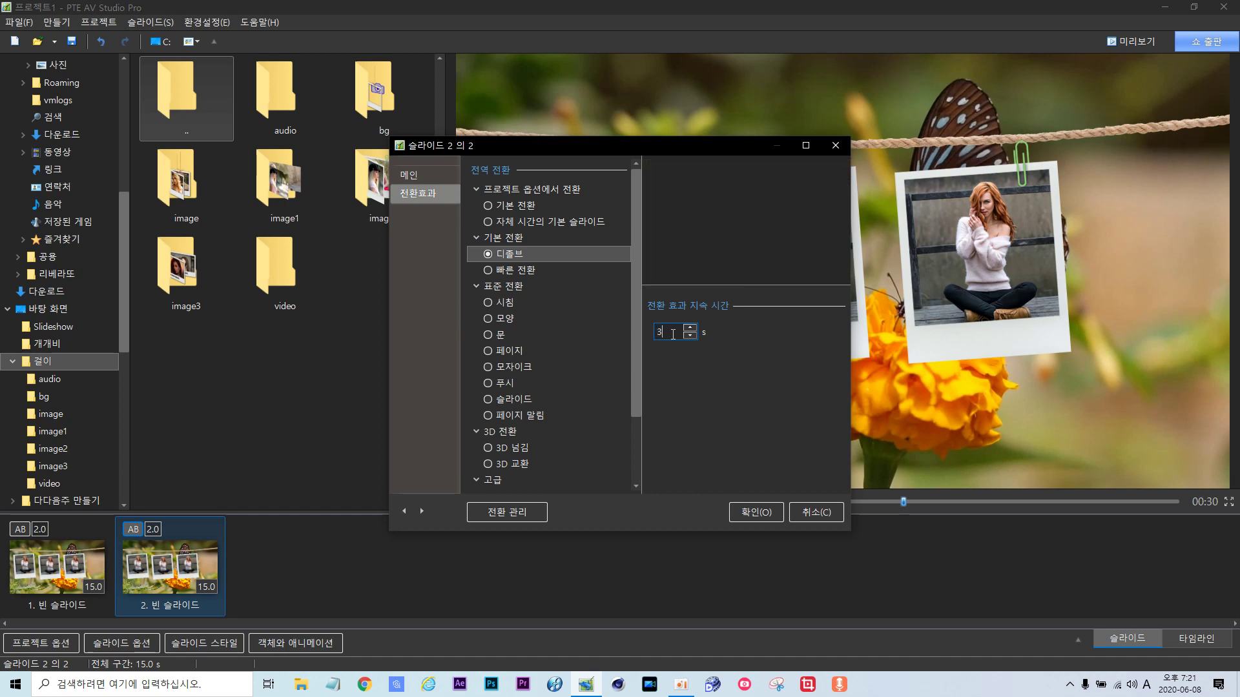
pyautogui.click(753, 512)
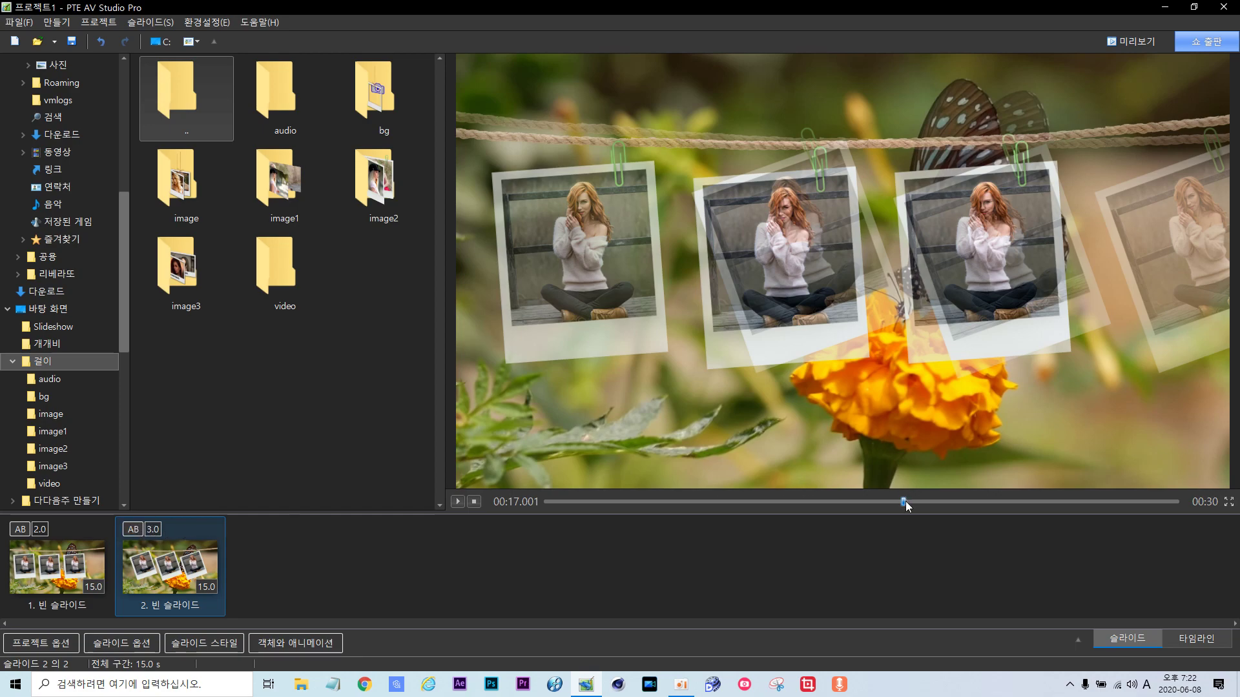
# Play the project from the start to check the transition between the two slides, and rewind to about 10.5 s.
pyautogui.moveTo(903, 501); pyautogui.dragTo(590, 501)
pyautogui.press('Home')
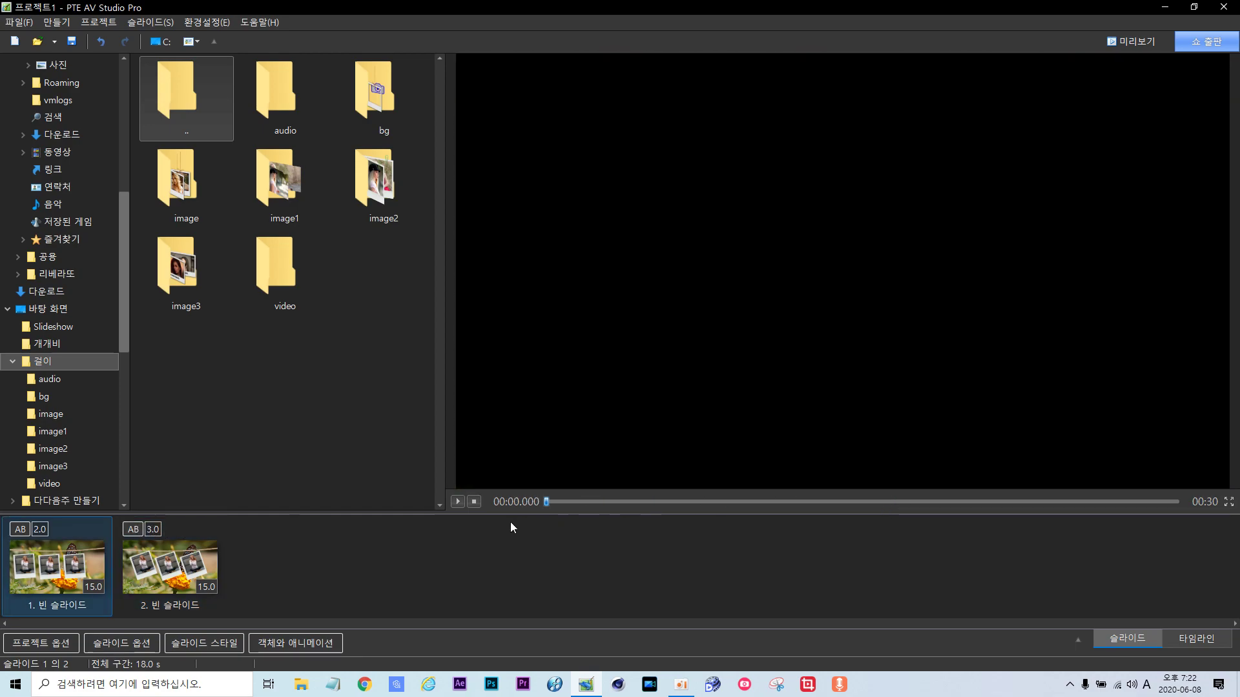
pyautogui.click(459, 504)
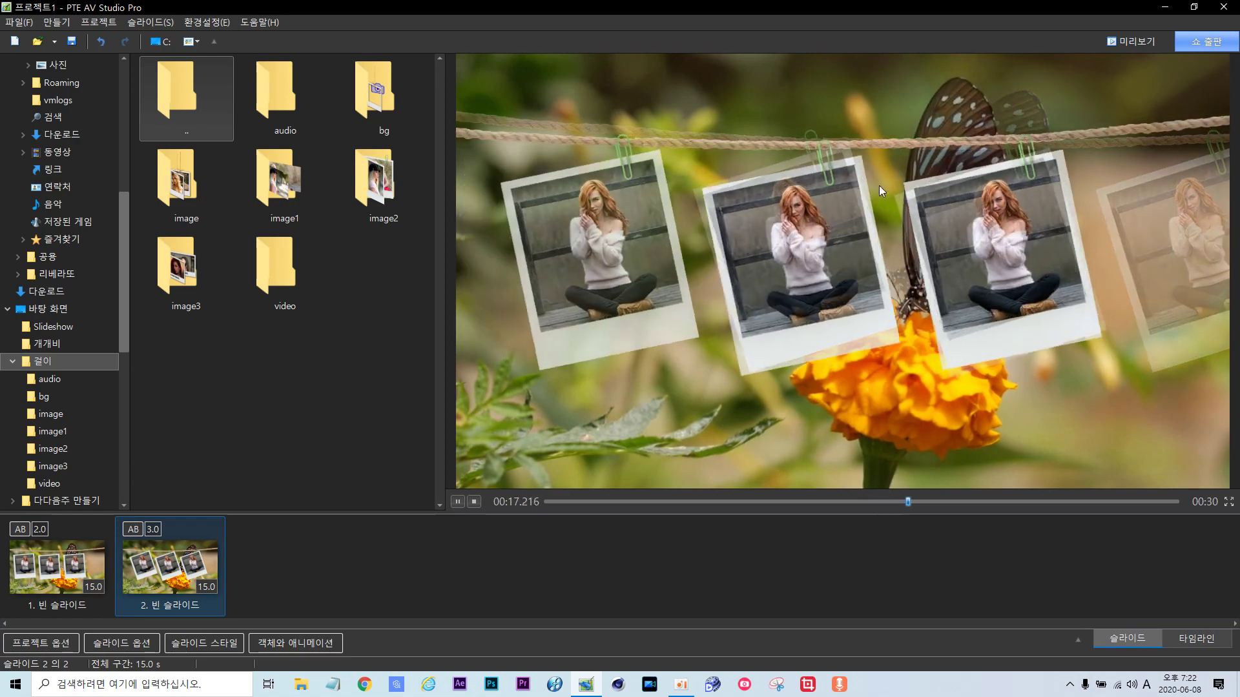
pyautogui.click(461, 503)
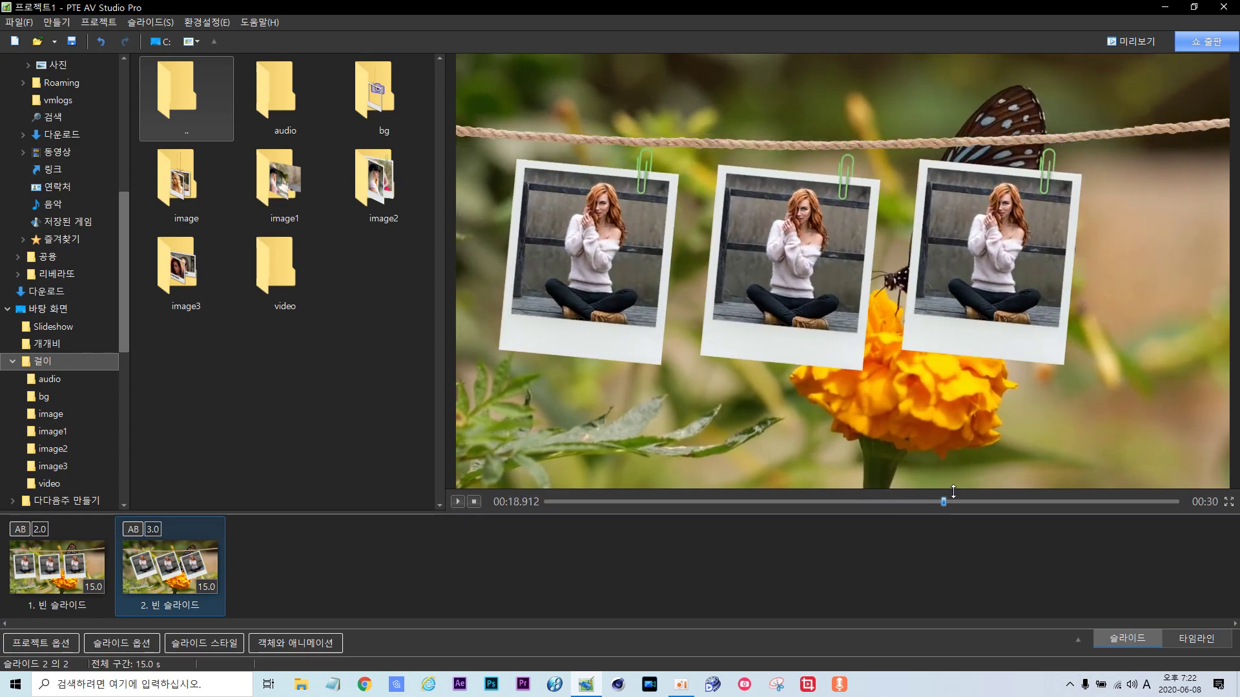
pyautogui.moveTo(944, 505); pyautogui.dragTo(768, 502)
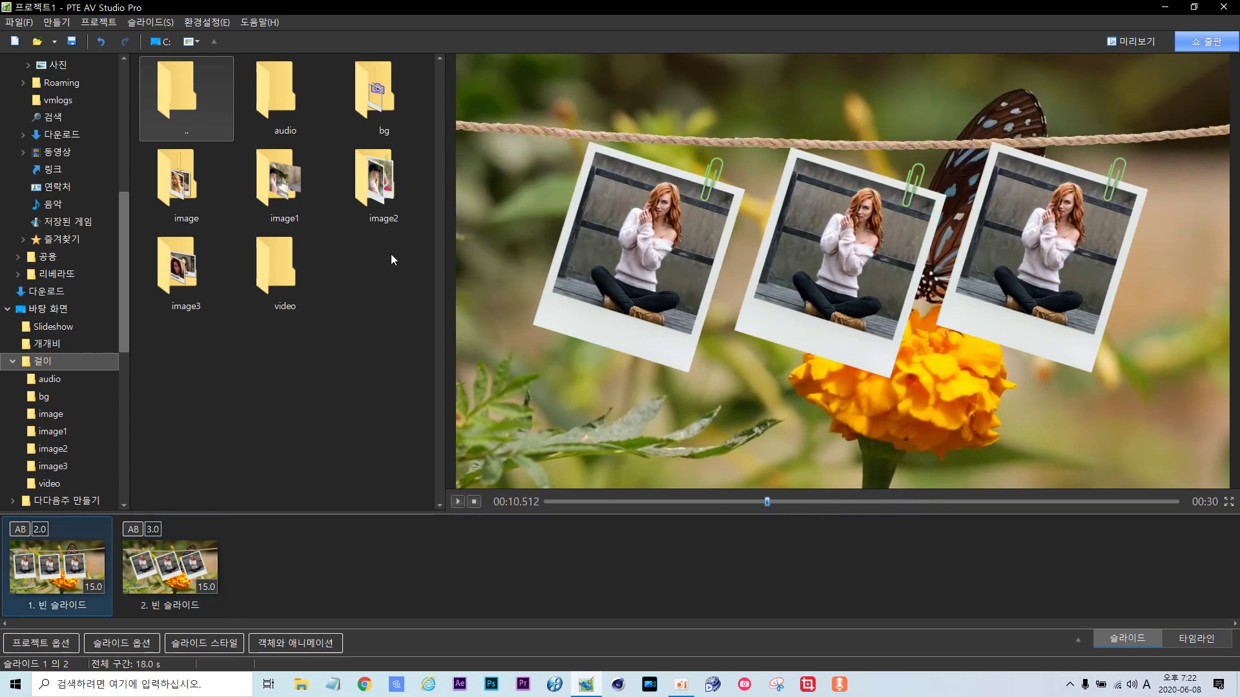
# Open slide 2 in the objects and animation editor and paste a copy of the aaaa frame inside the aaaa frame.
pyautogui.click(160, 543)
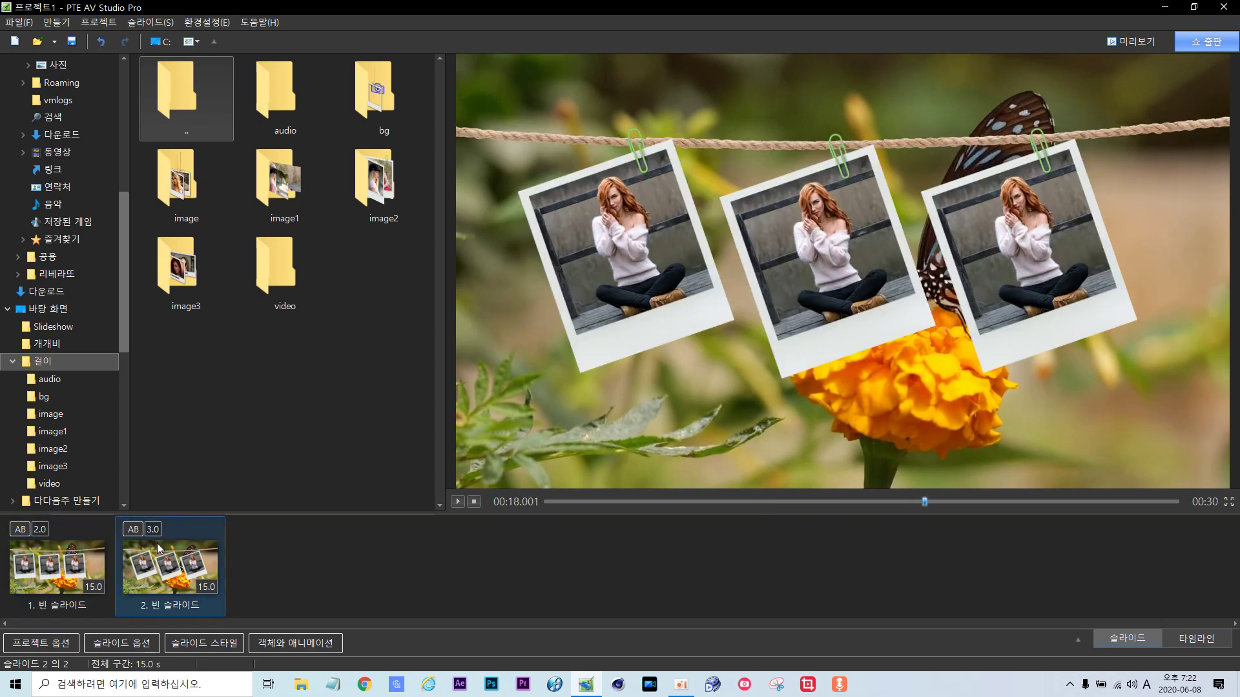
pyautogui.click(300, 645)
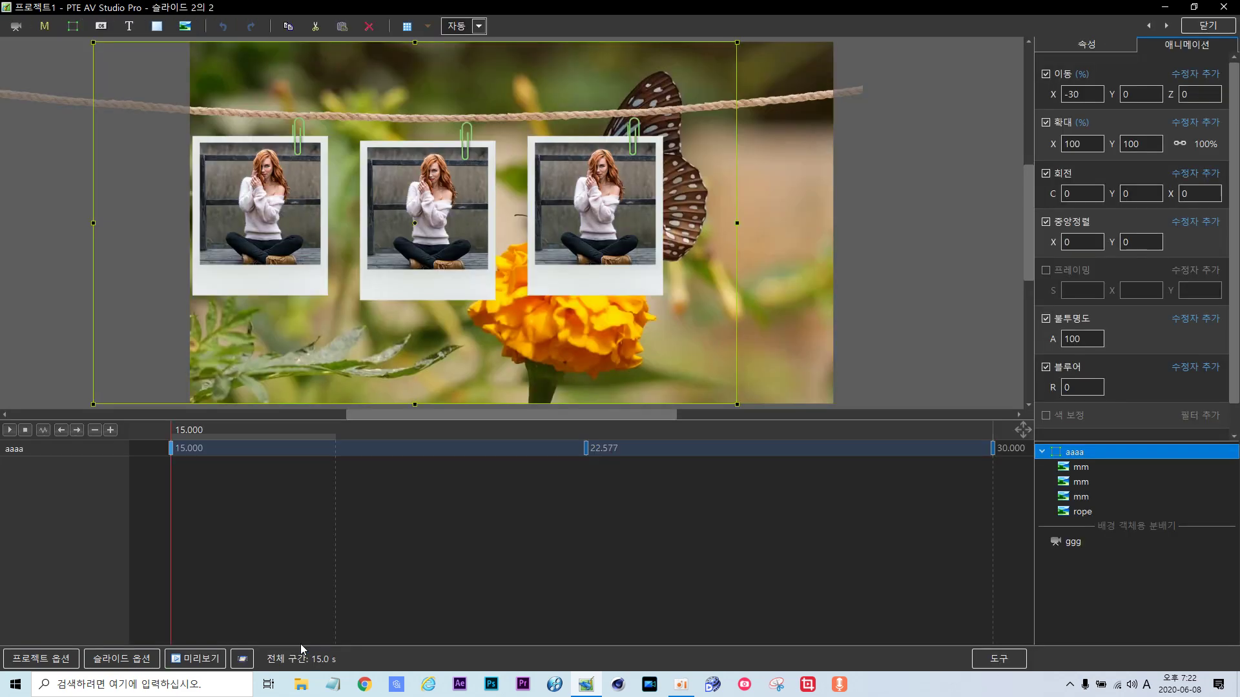
pyautogui.click(1042, 453)
pyautogui.rightClick(1069, 459)
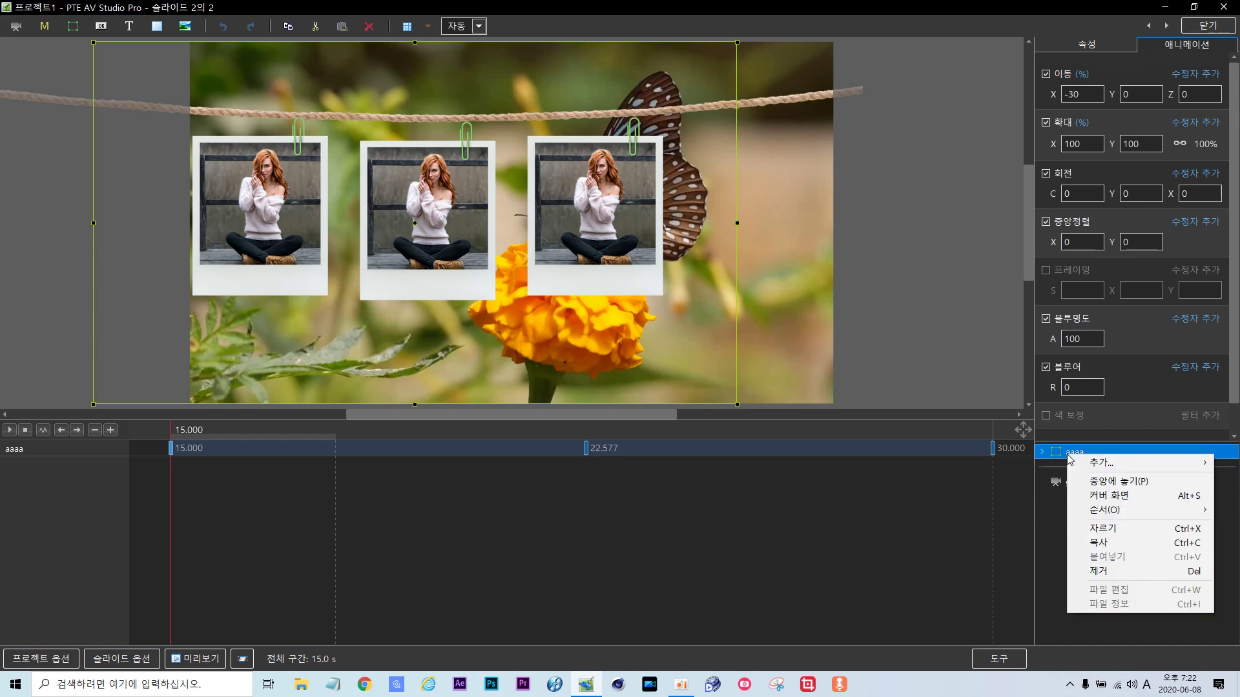
pyautogui.click(1107, 543)
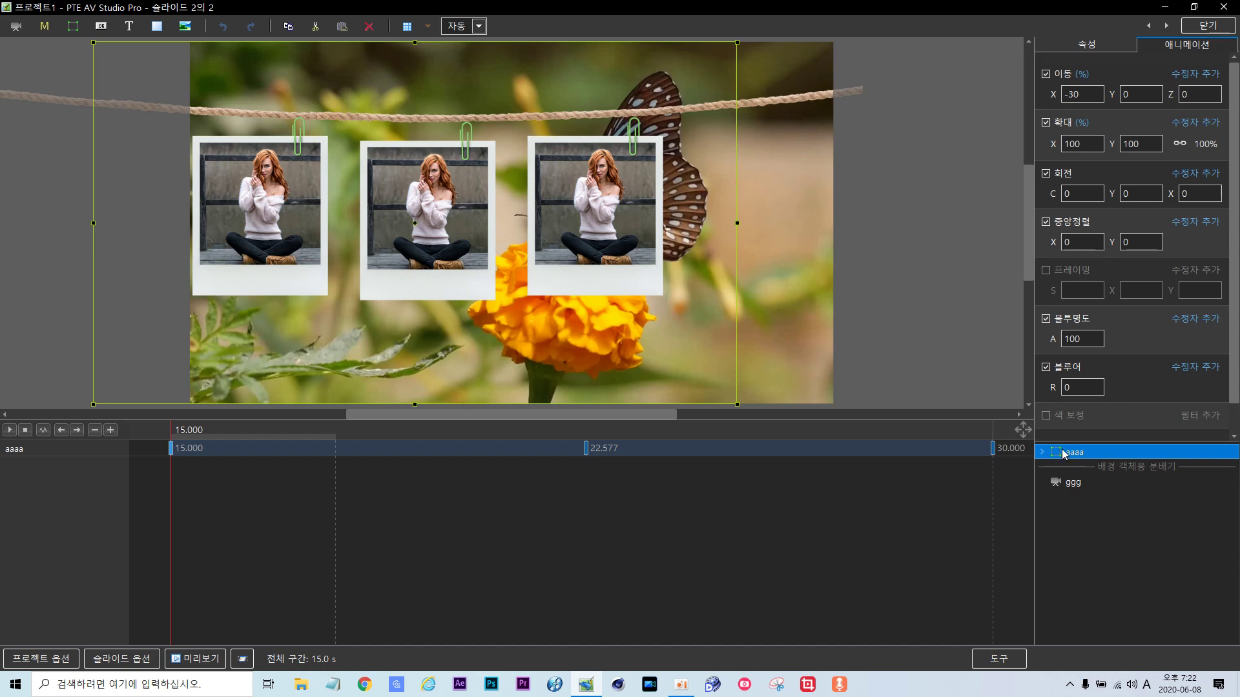
pyautogui.hotkey('ctrl', 'v')
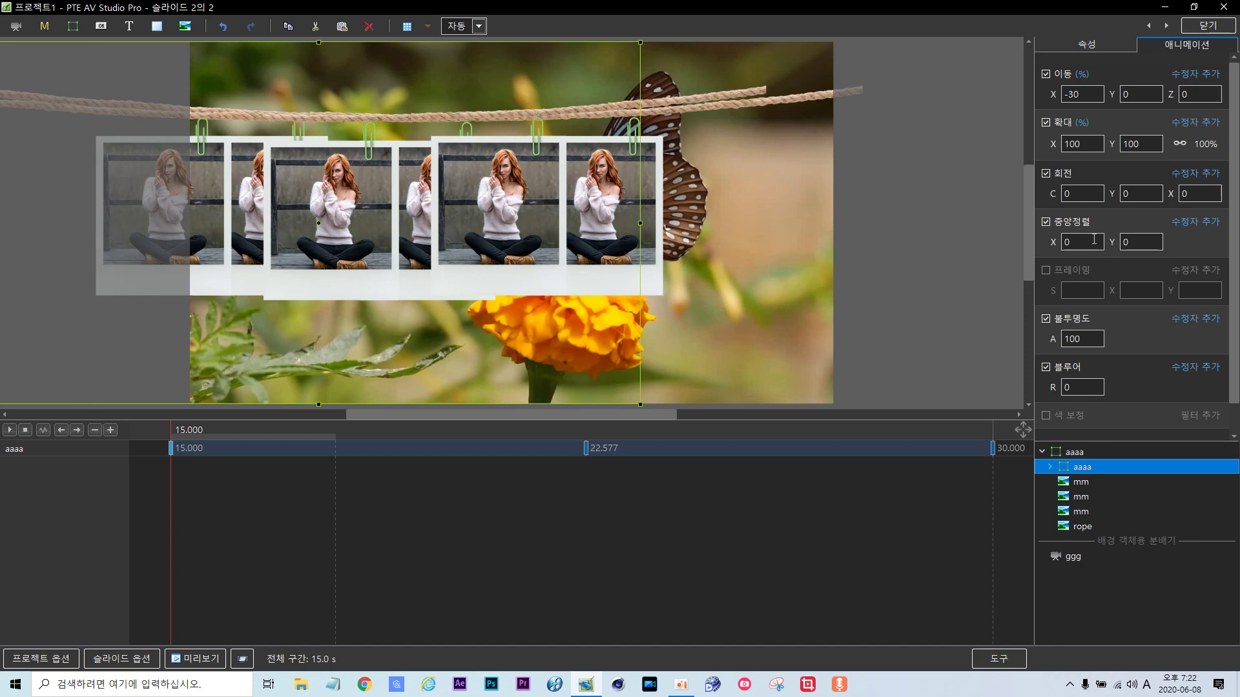
# Rename the pasted inner frame to bbb and move the playhead to about 29.5 s.
pyautogui.click(1086, 45)
pyautogui.doubleClick(1144, 80)
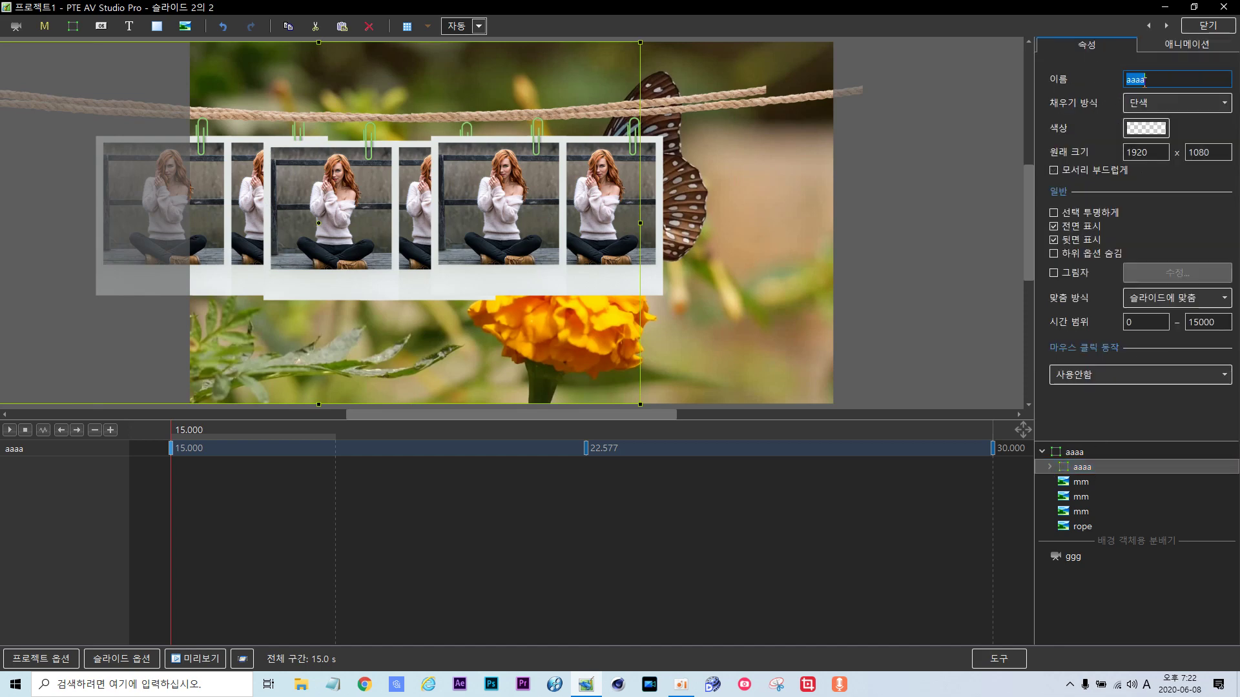
pyautogui.press('BackSpace')
pyautogui.click(965, 480)
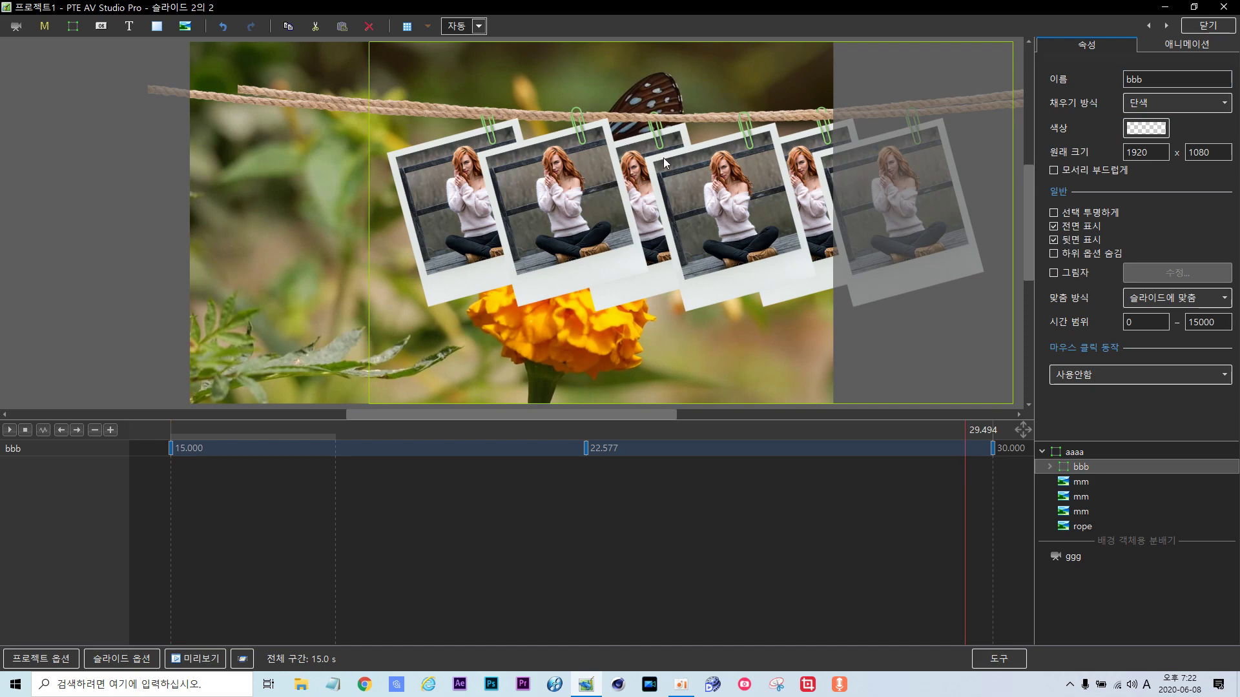
# Try an X position of 30 for bbb at the 15 s keyframe, and compare it with the 22.577 s keyframe.
pyautogui.click(171, 447)
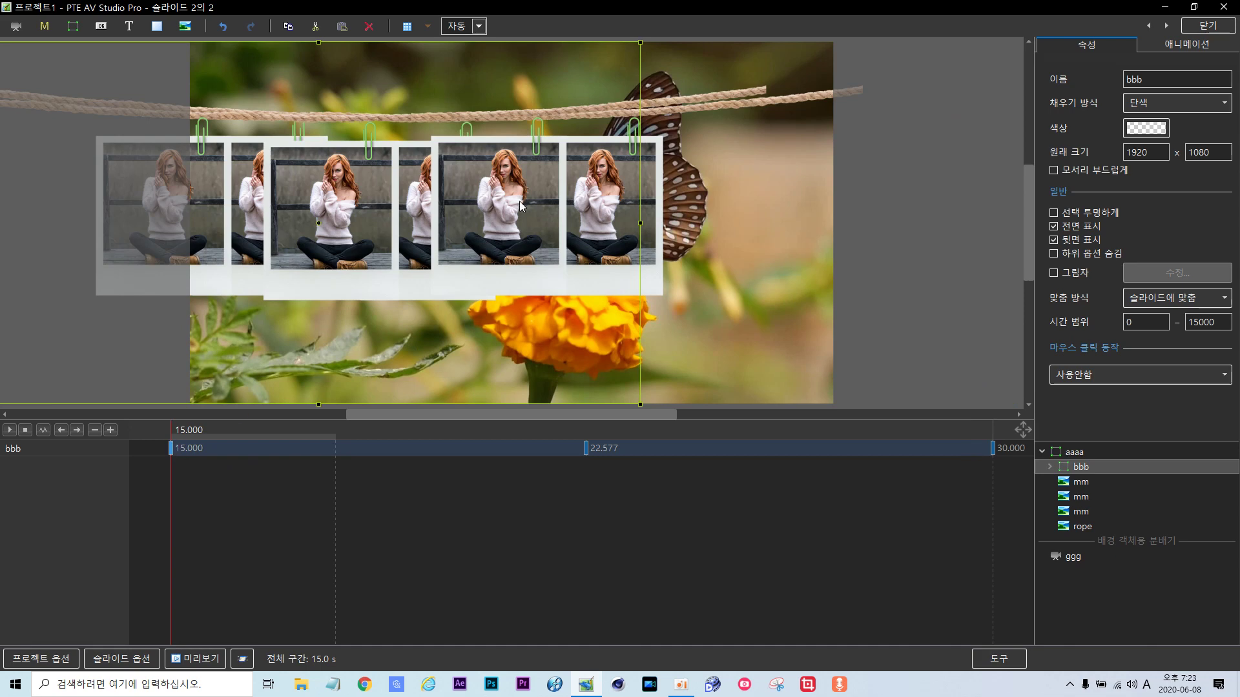
pyautogui.click(1176, 60)
pyautogui.click(1069, 101)
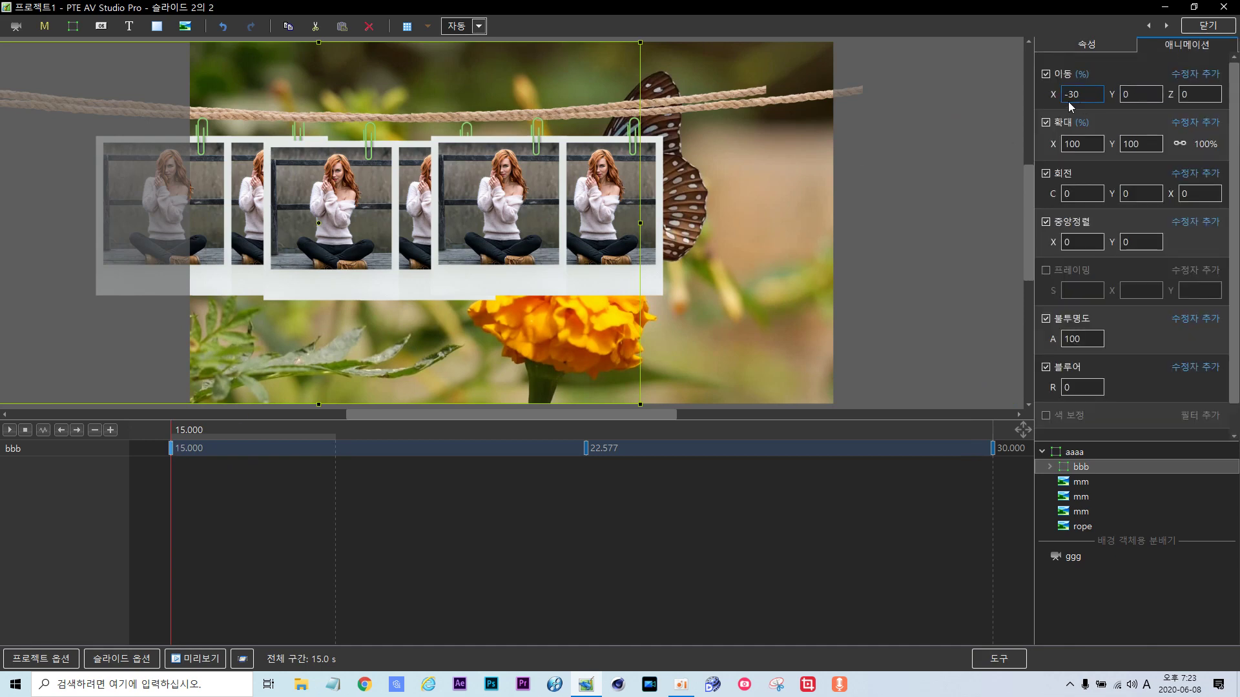
pyautogui.press('BackSpace')
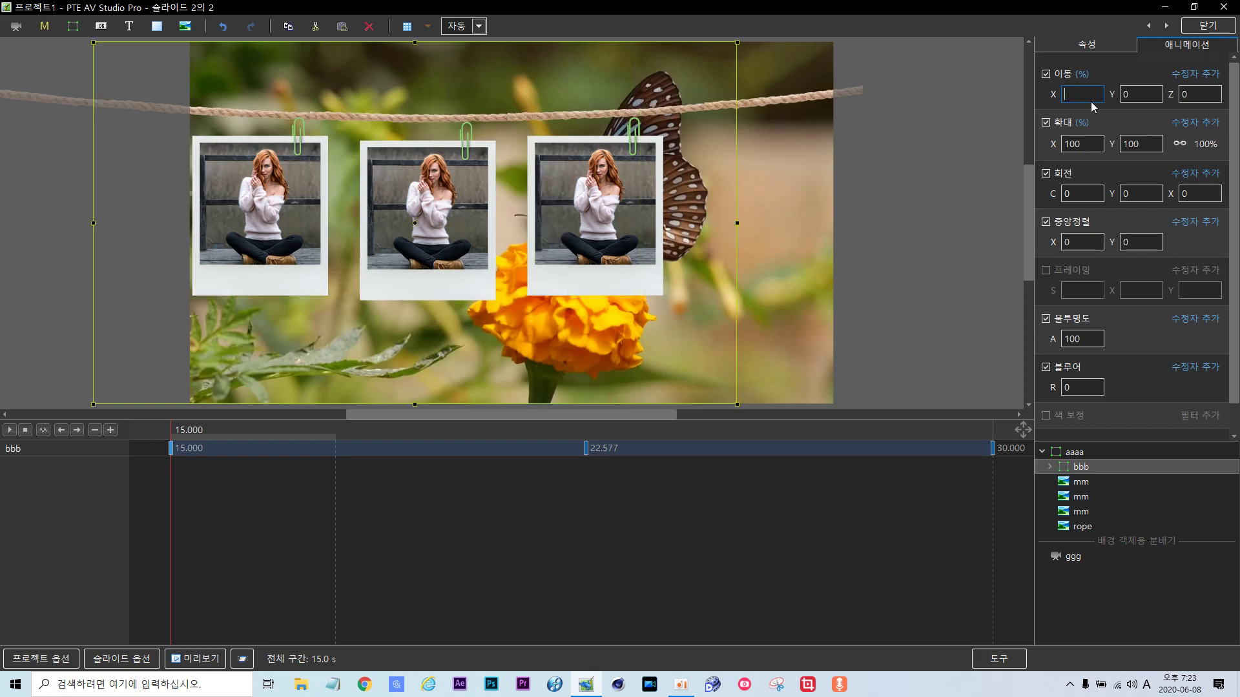
pyautogui.write('30')
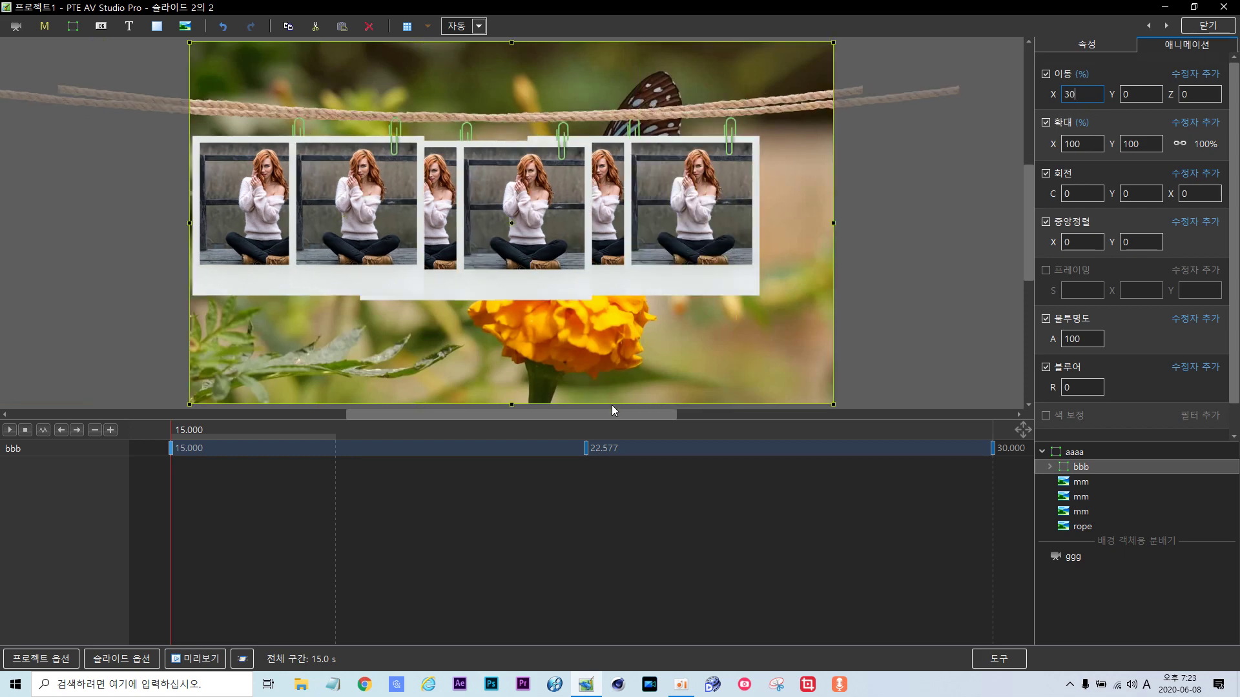
pyautogui.click(585, 452)
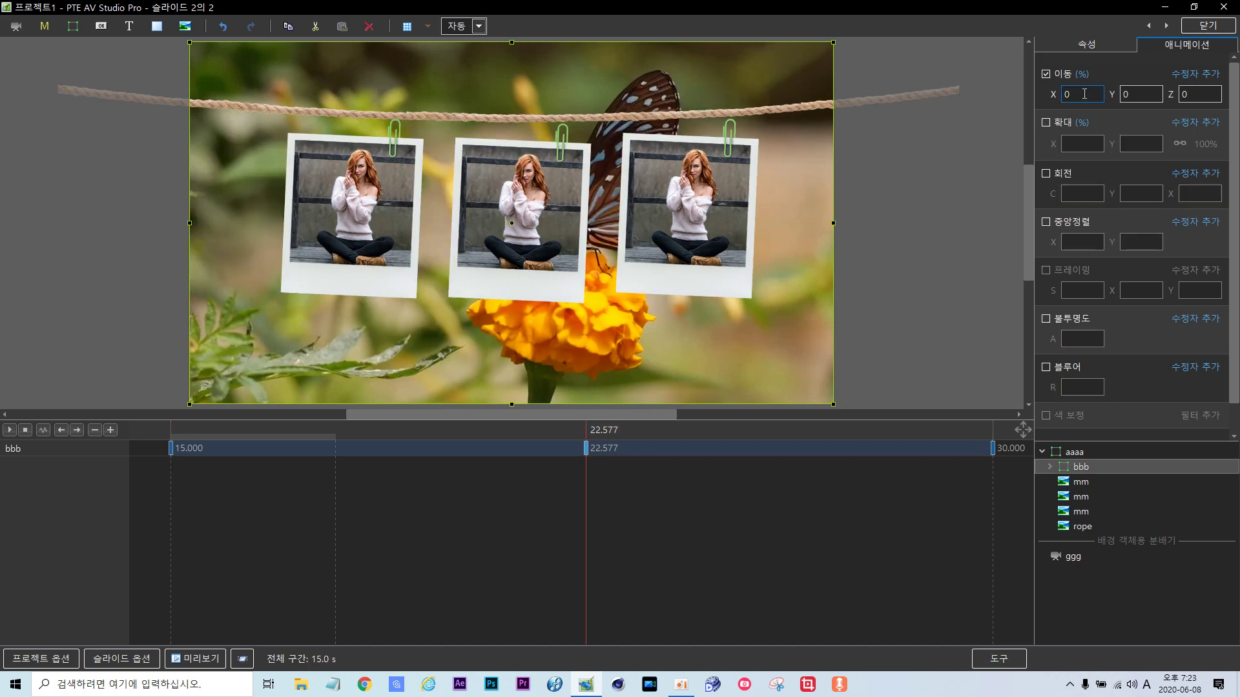
# Return bbb's X position at the 15 s keyframe to -30.
pyautogui.click(173, 452)
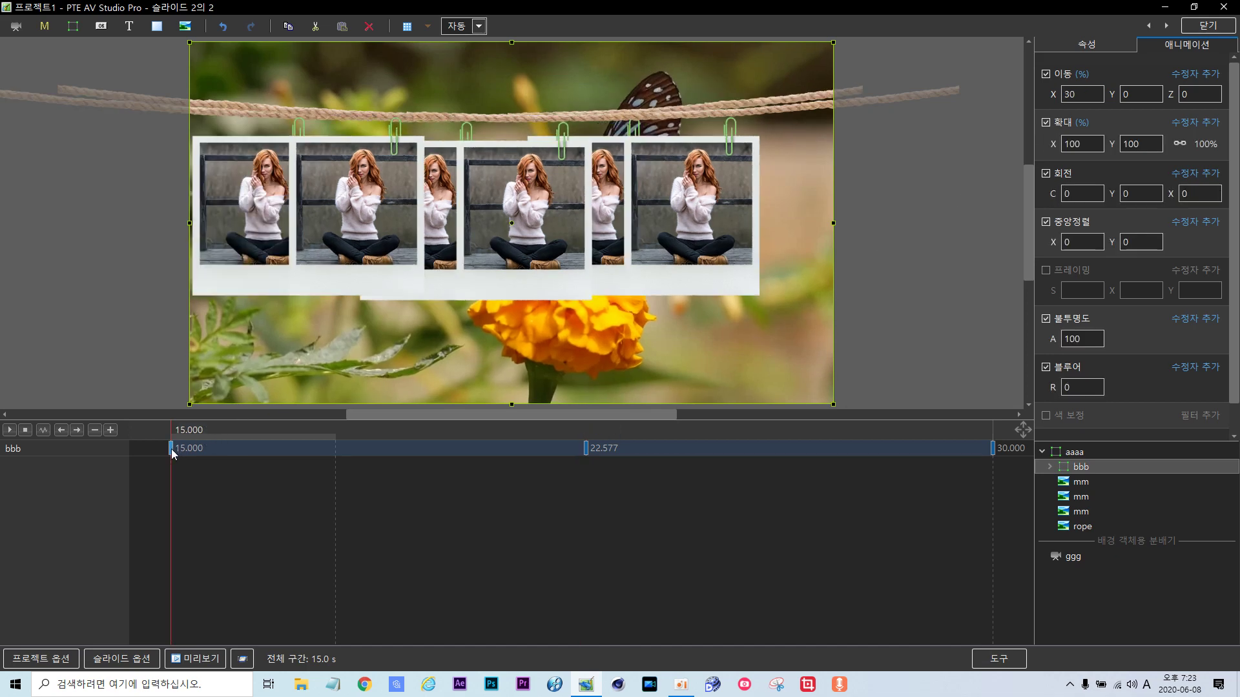
pyautogui.doubleClick(1074, 94)
pyautogui.write('-')
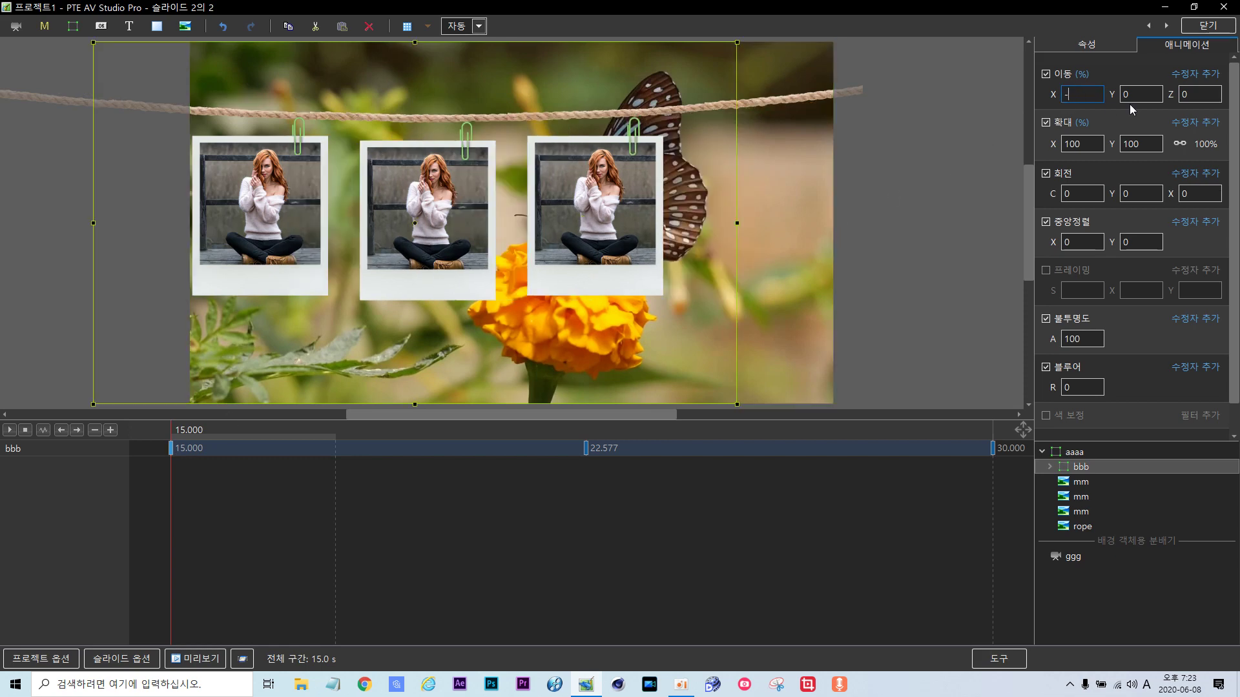
pyautogui.write('30')
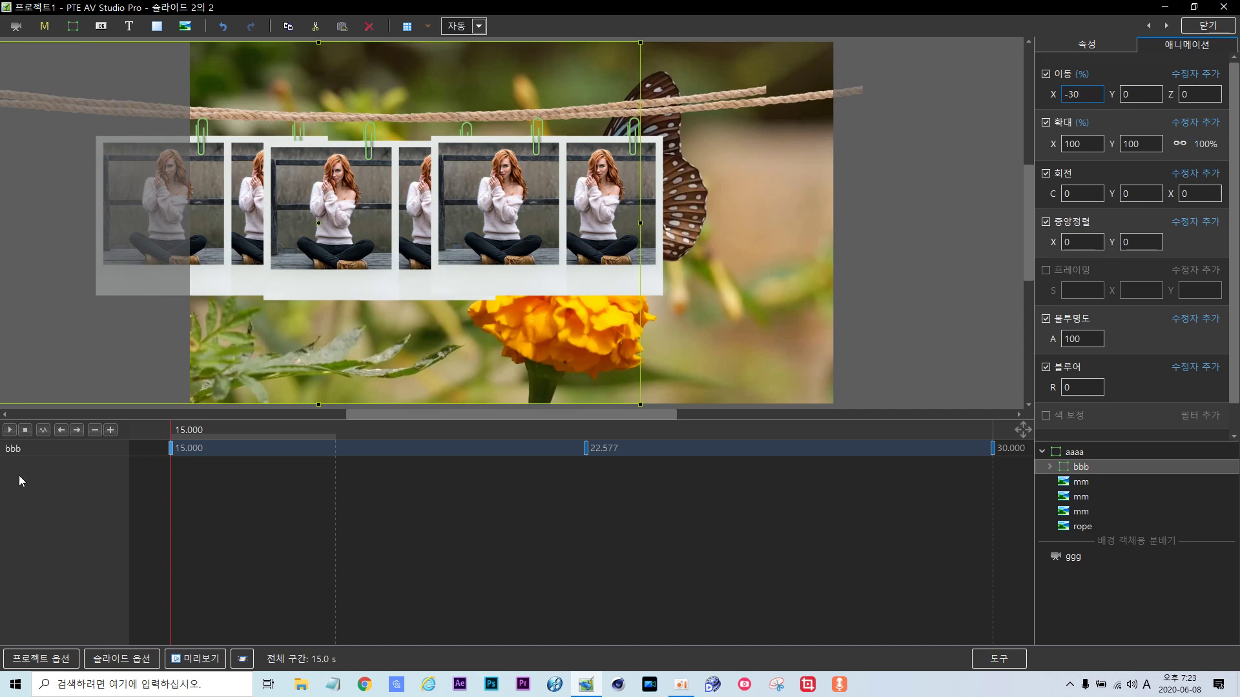
# Play the slide's animation, pause it at about 21.3 s, and compare the outlines of the aaaa and bbb frames.
pyautogui.click(9, 430)
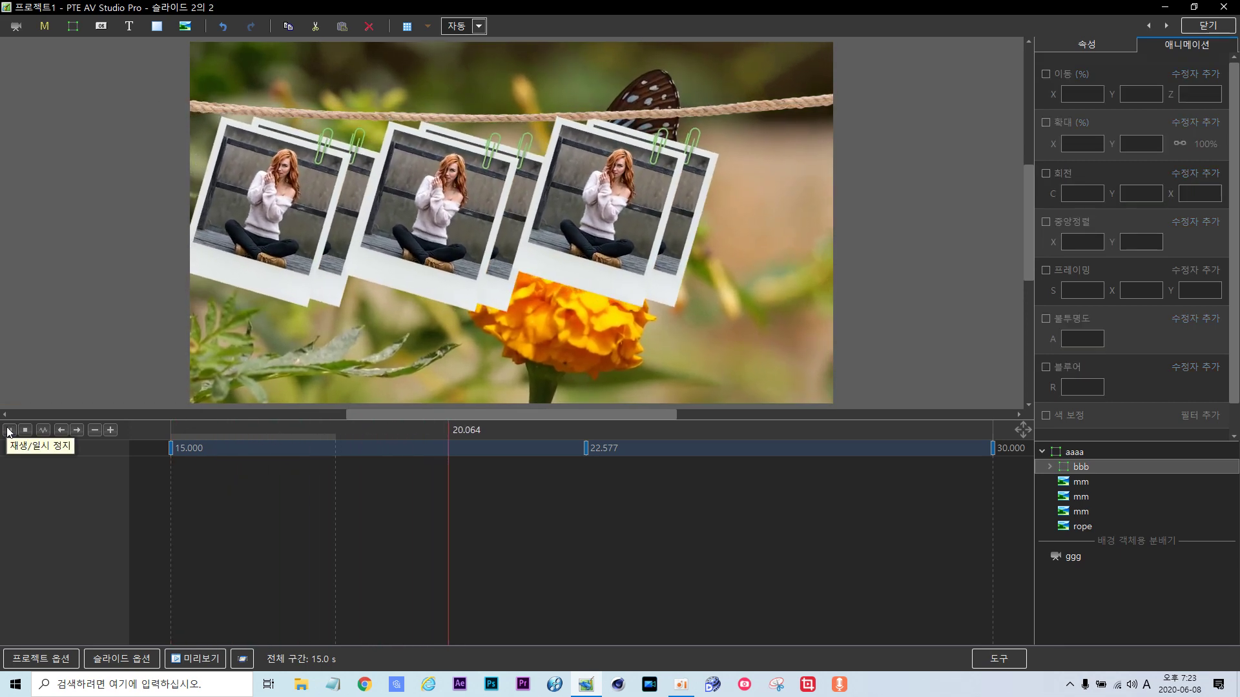
pyautogui.click(9, 430)
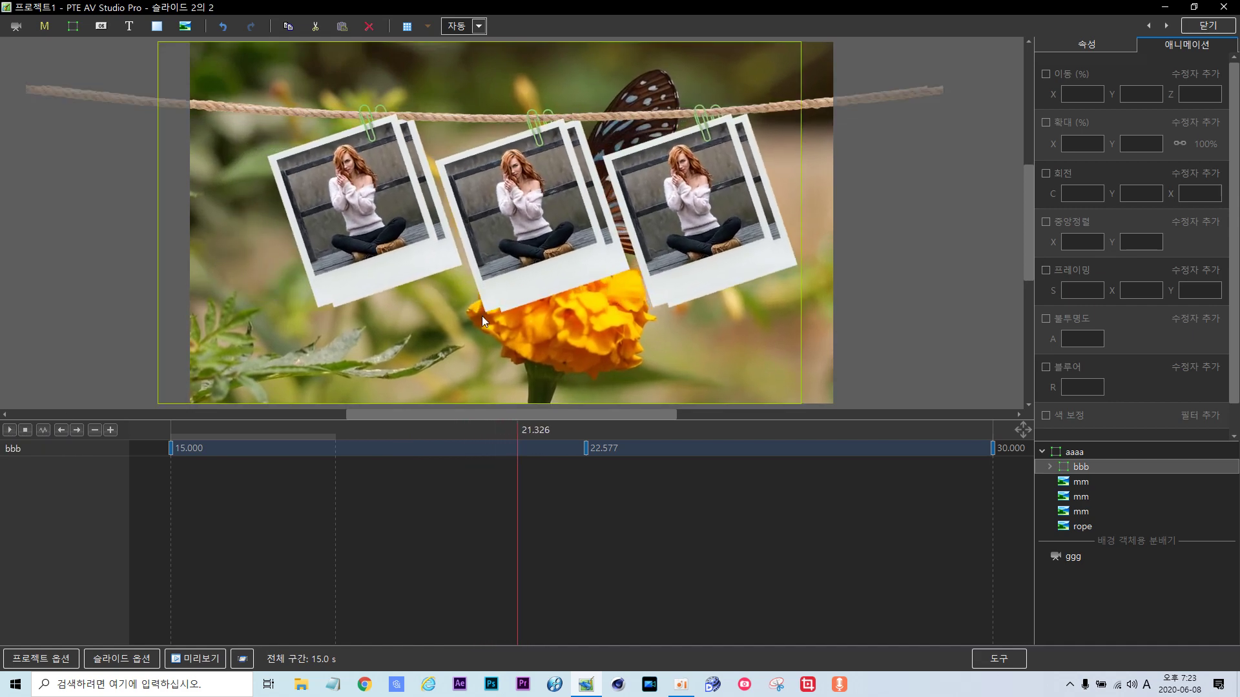
pyautogui.click(1064, 458)
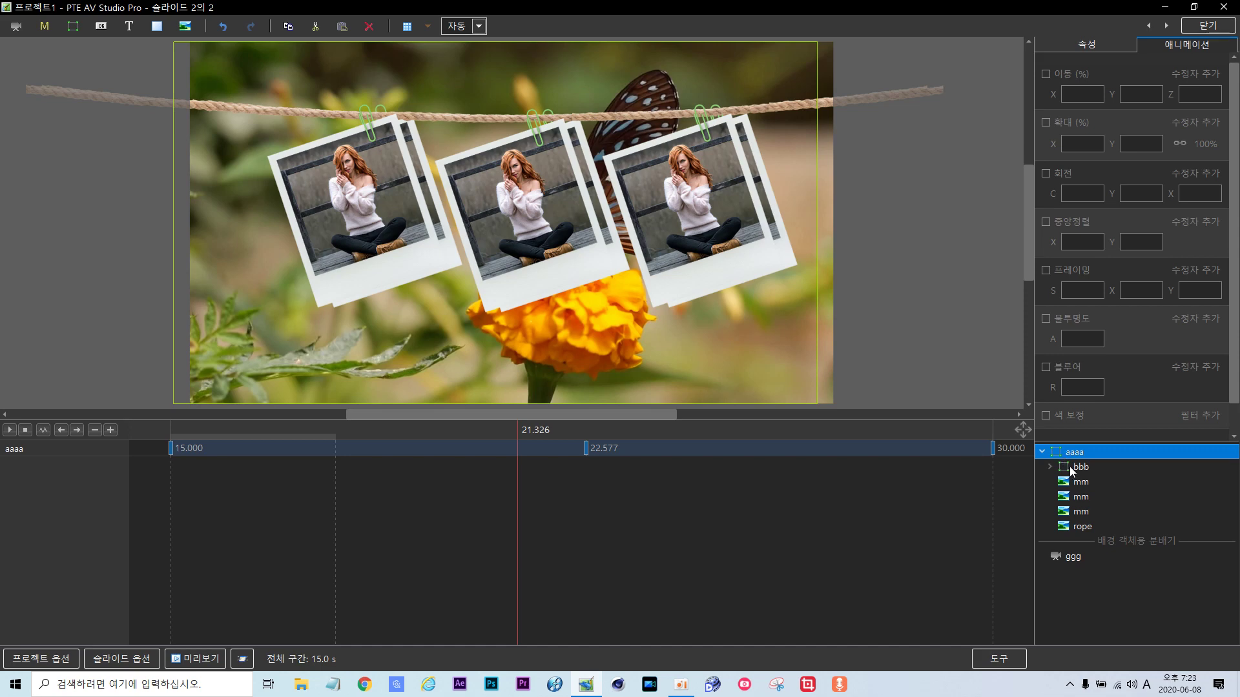
pyautogui.click(1072, 470)
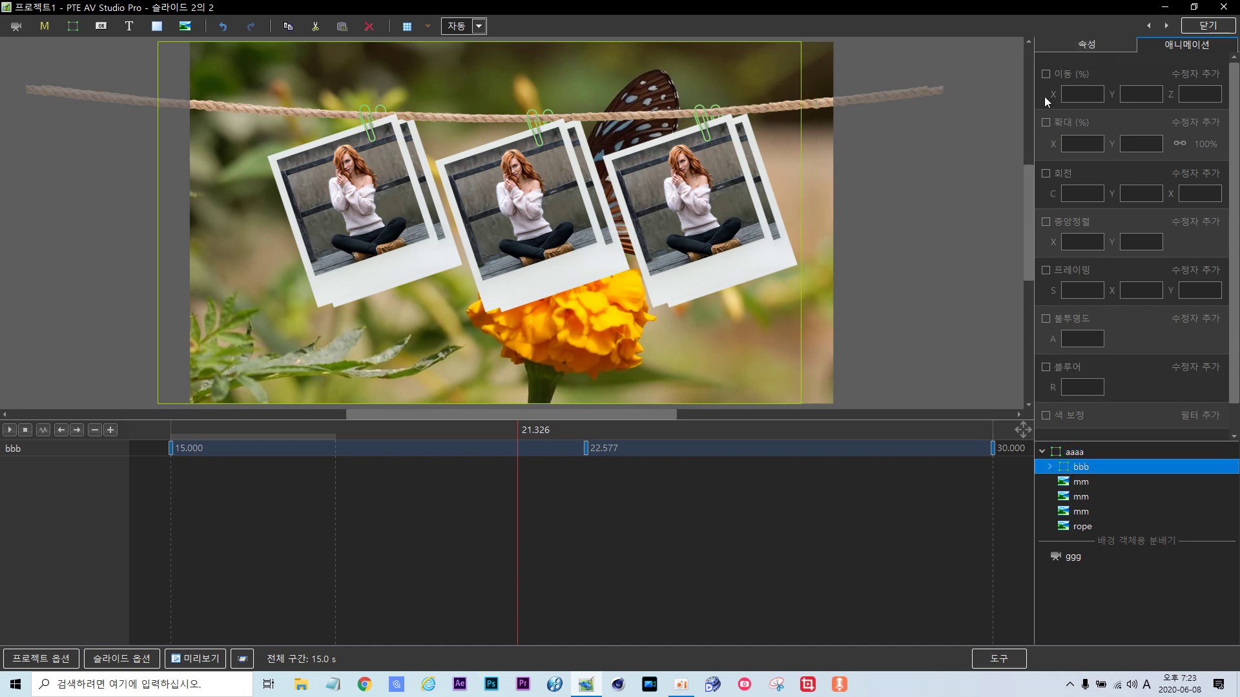
# Examine how bbb with its polaroids and rope is nested inside the aaaa frame.
pyautogui.click(616, 168)
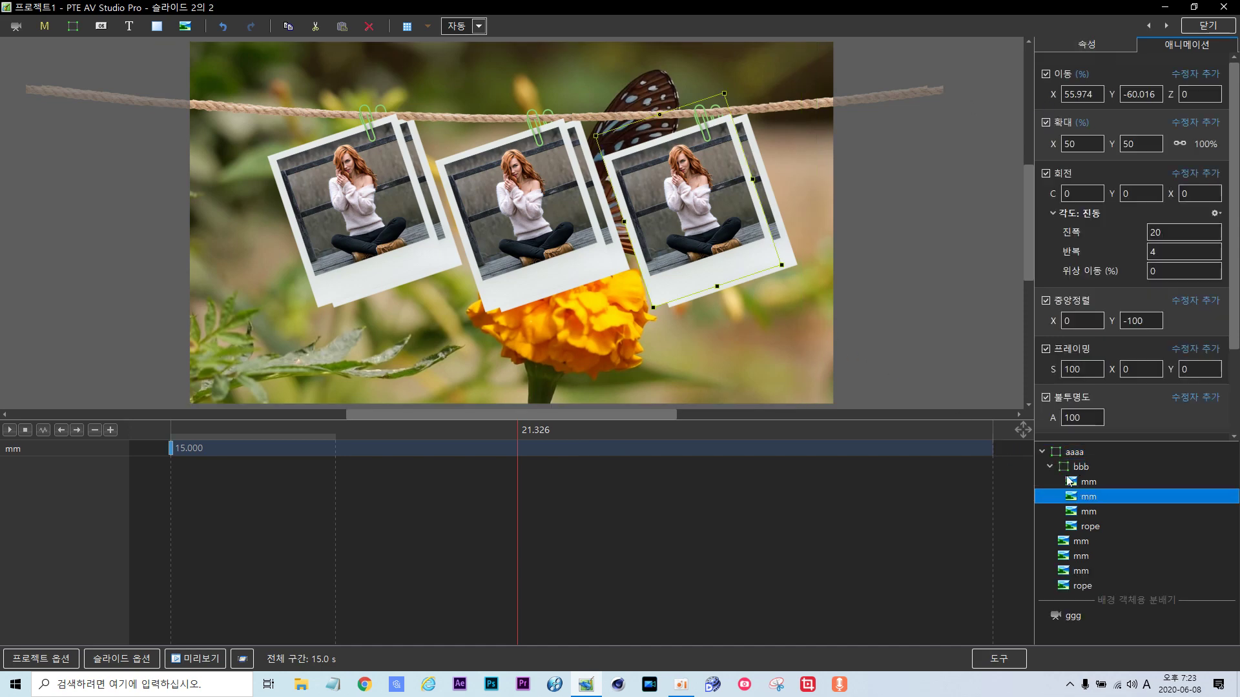
pyautogui.click(1062, 452)
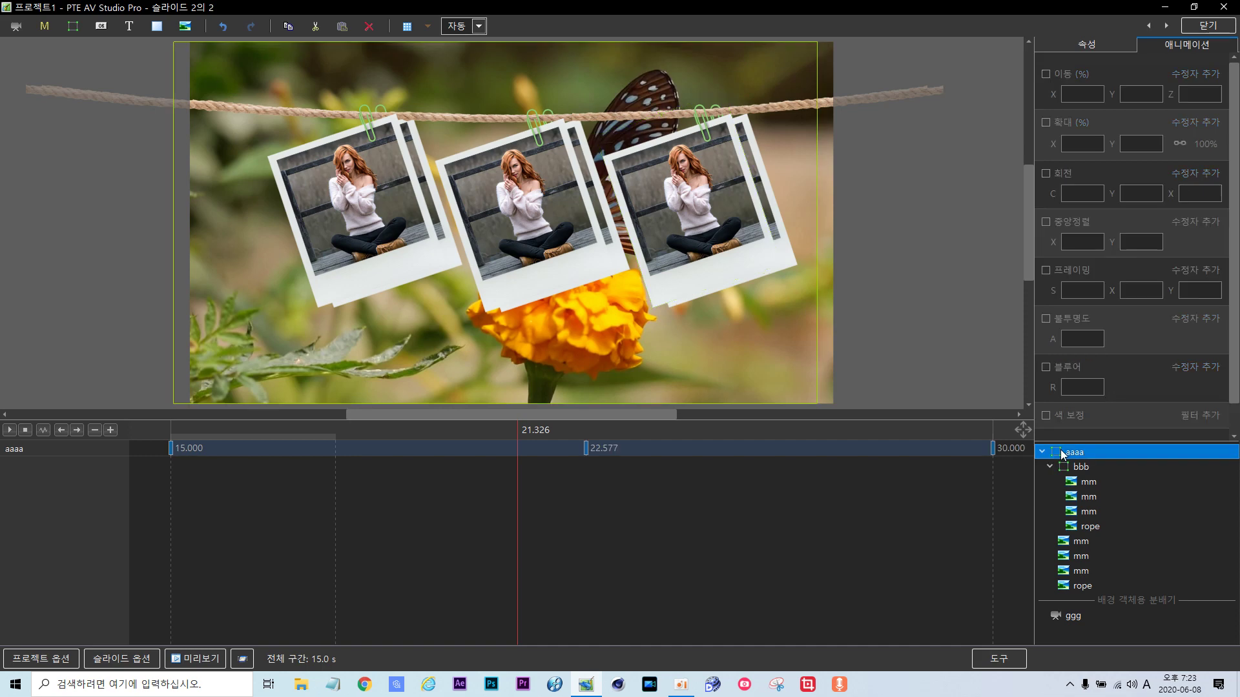
pyautogui.click(1069, 469)
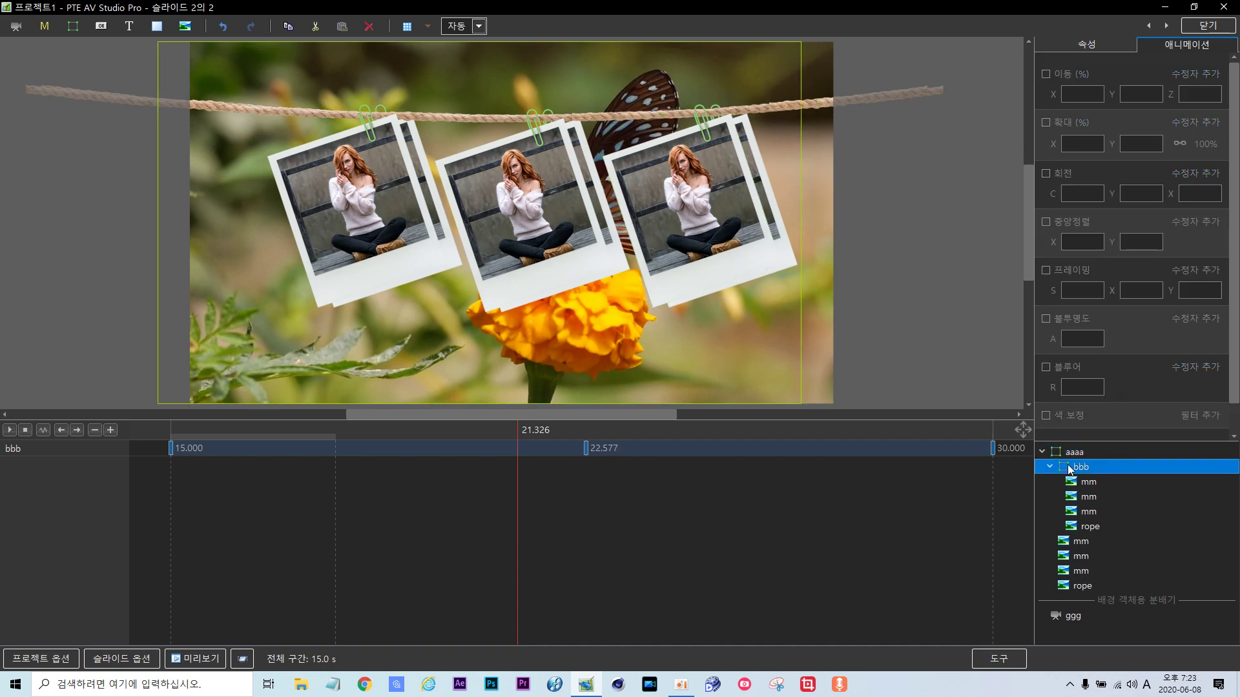
pyautogui.click(1041, 452)
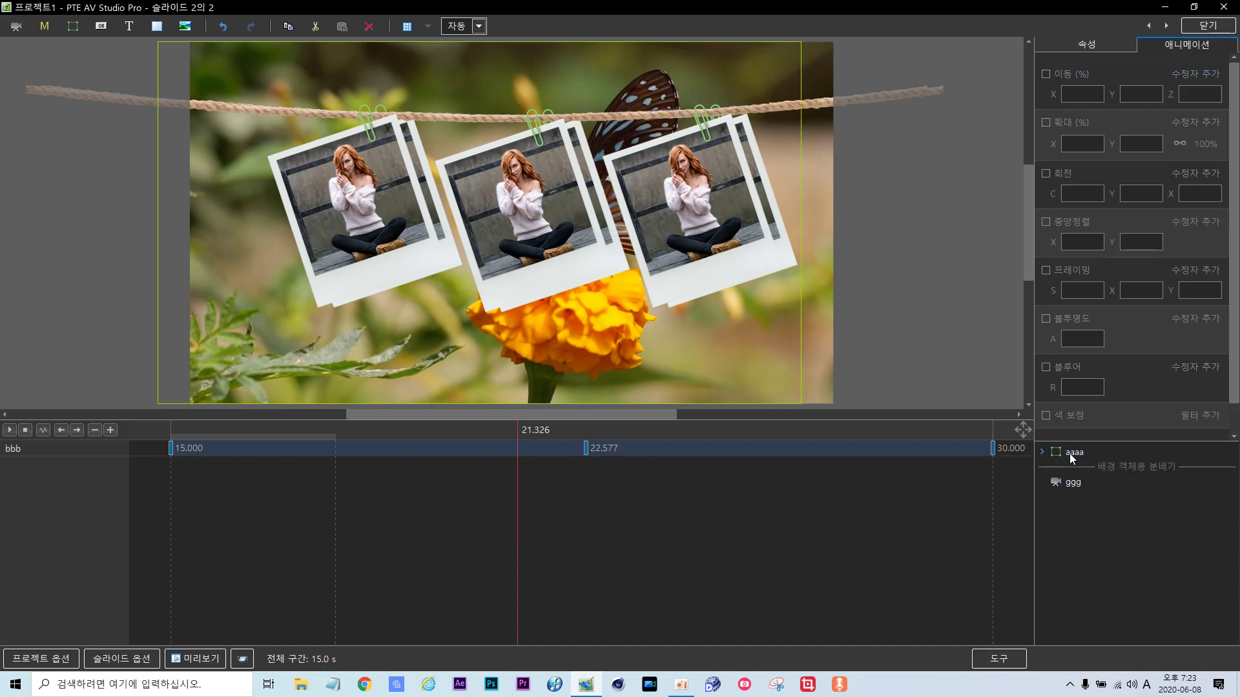
pyautogui.doubleClick(1070, 453)
pyautogui.click(1077, 466)
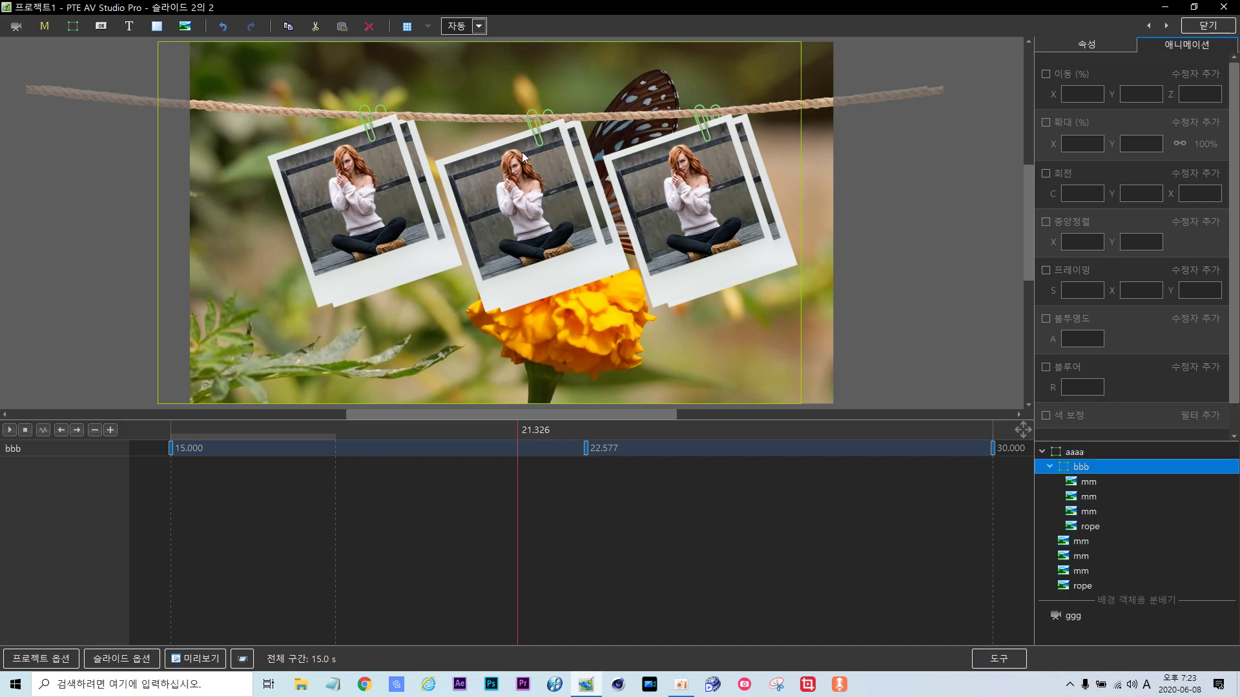
pyautogui.click(517, 119)
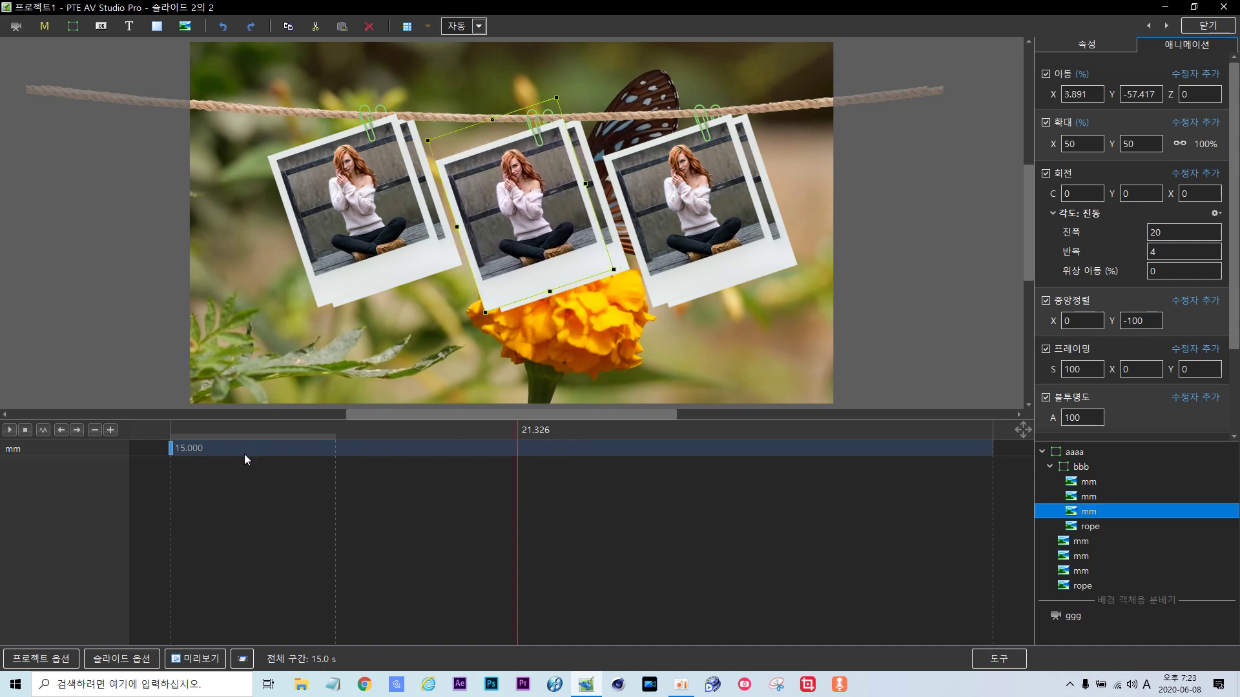
pyautogui.click(1076, 468)
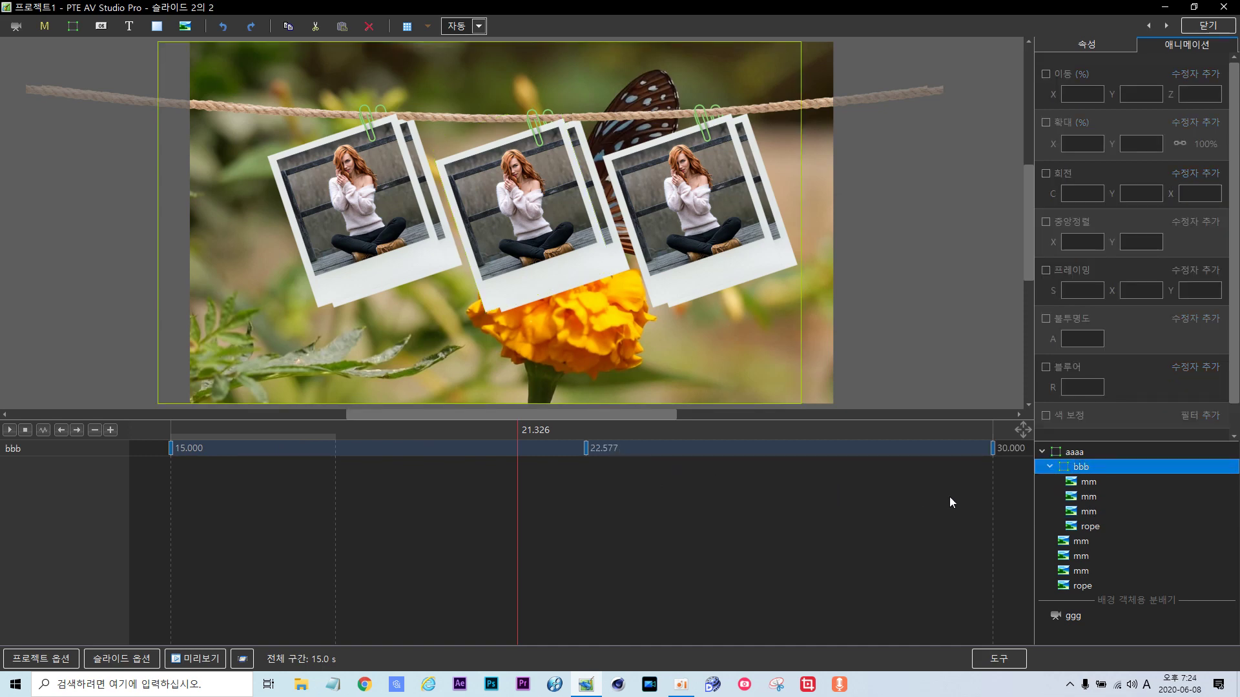
pyautogui.click(1068, 452)
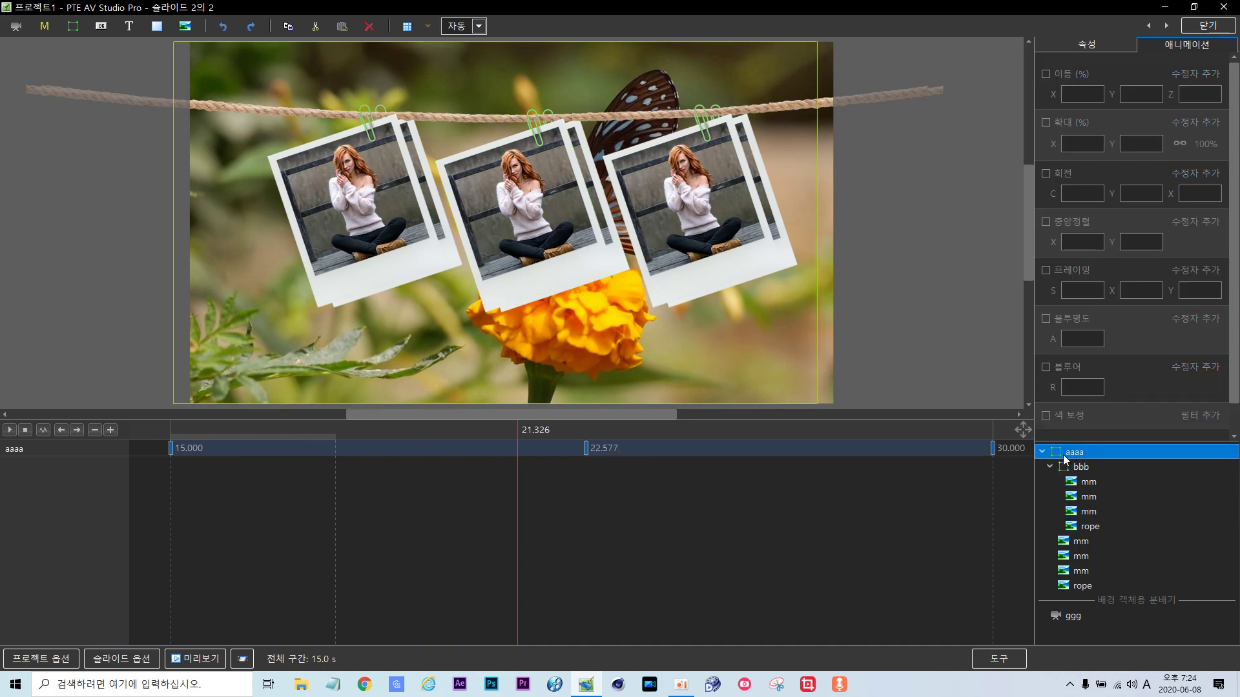
# Scrub to about 28.5 s and compare the positions of the bbb and aaaa frames.
pyautogui.moveTo(516, 480); pyautogui.dragTo(908, 474)
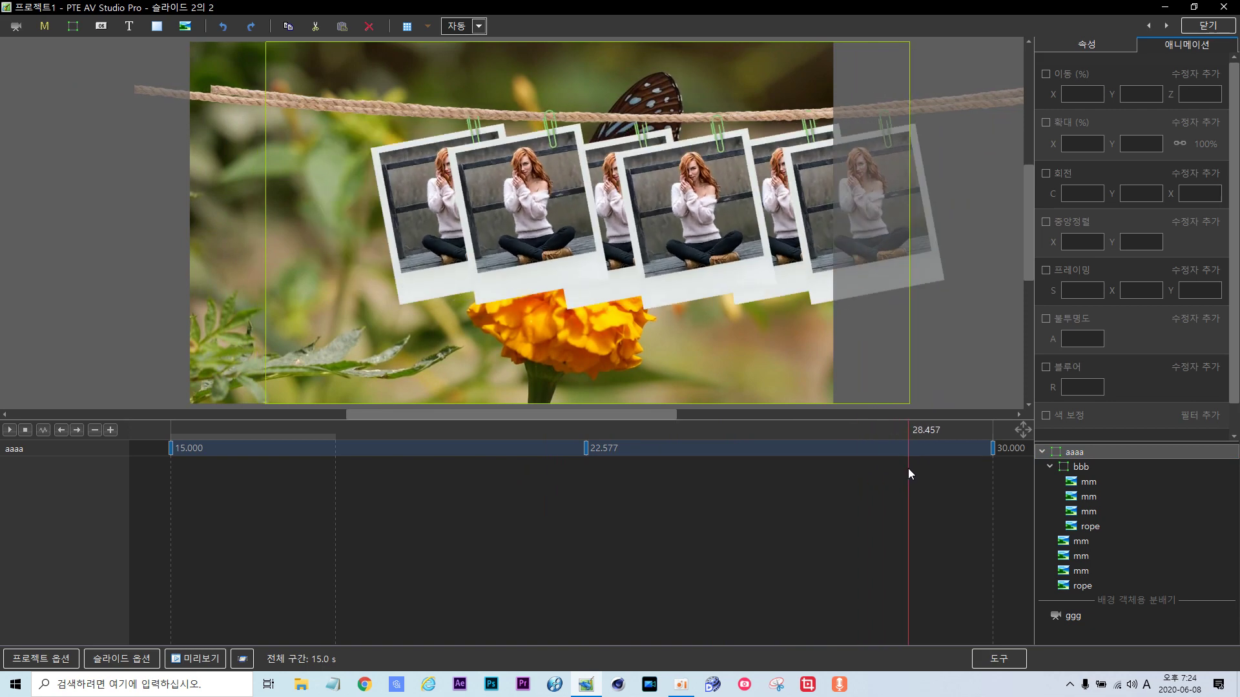
pyautogui.click(1078, 467)
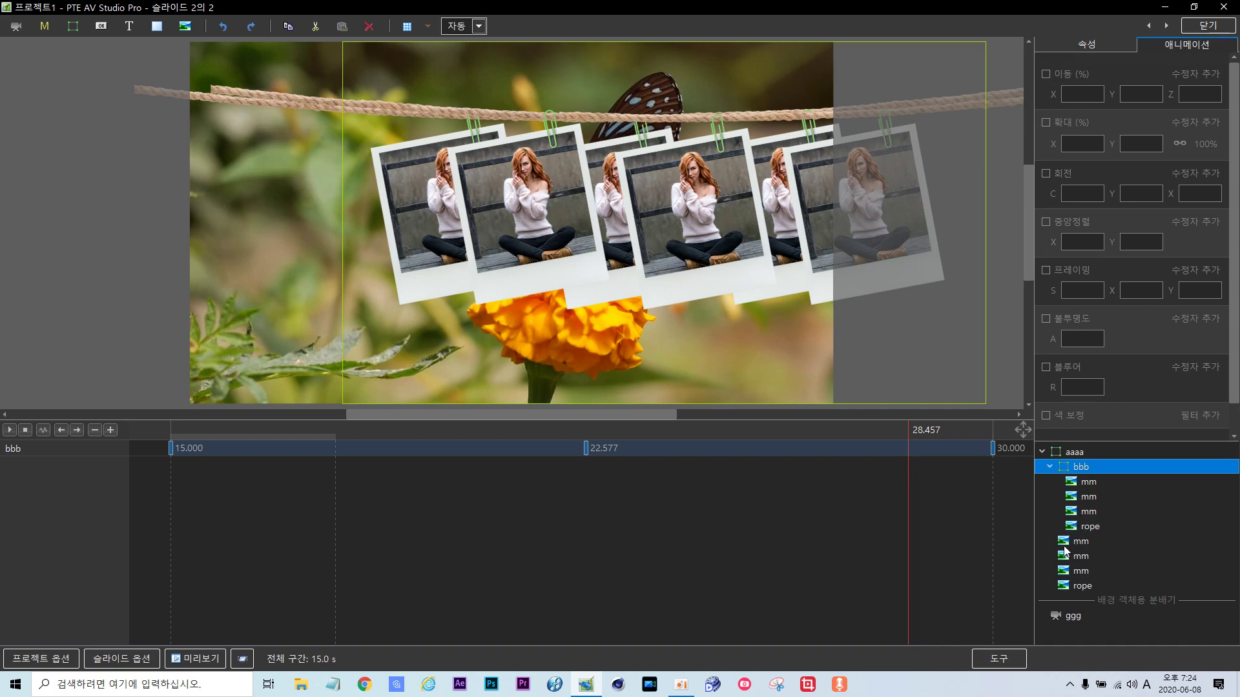
pyautogui.click(1066, 454)
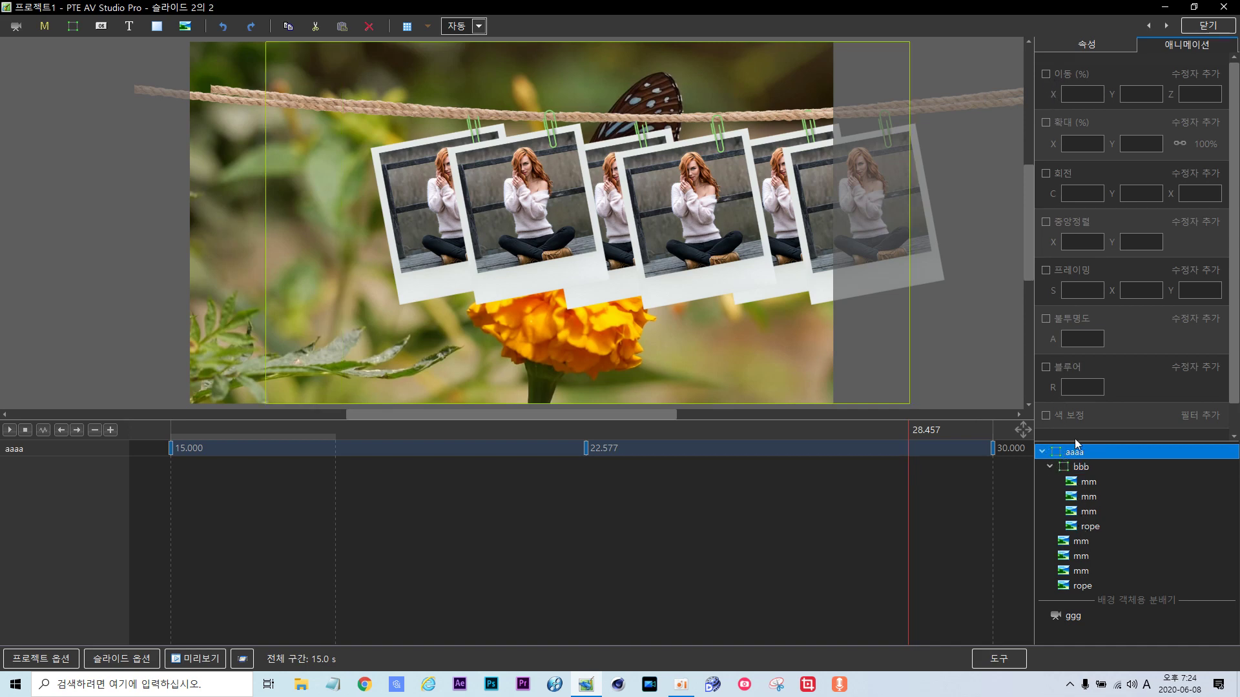
# Set bbb's Y position to 40 at the 22.577 s keyframe.
pyautogui.click(1081, 467)
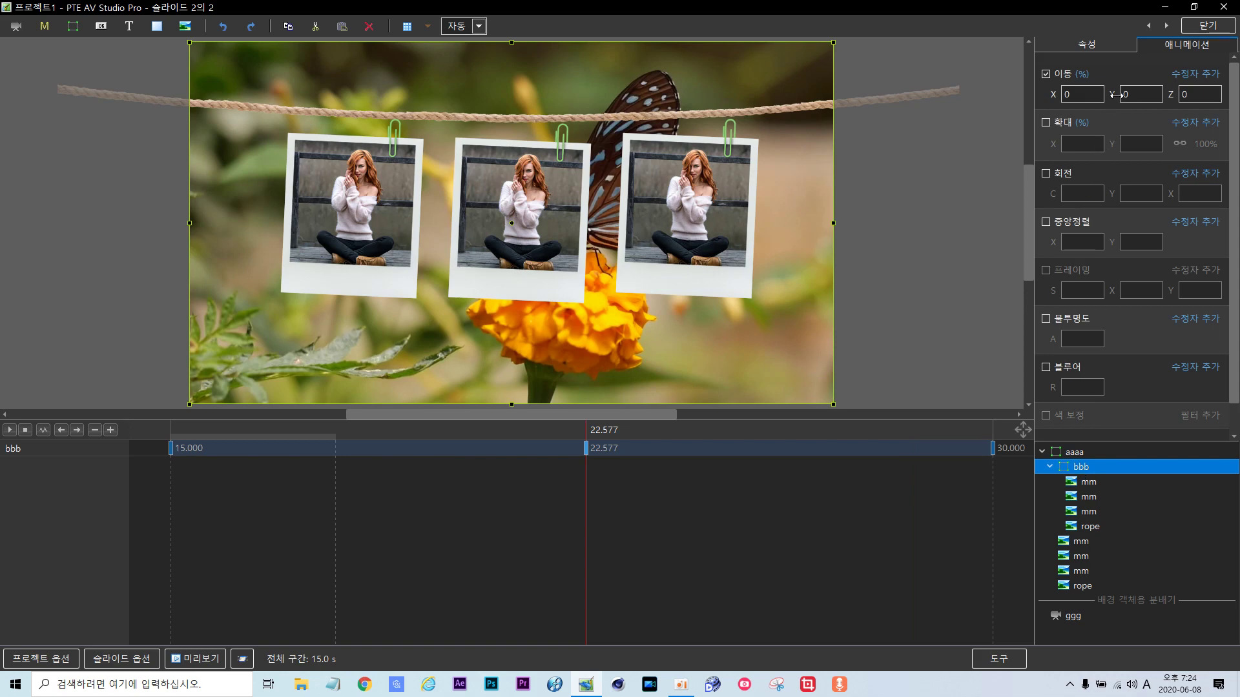
pyautogui.moveTo(1116, 95); pyautogui.dragTo(1144, 84)
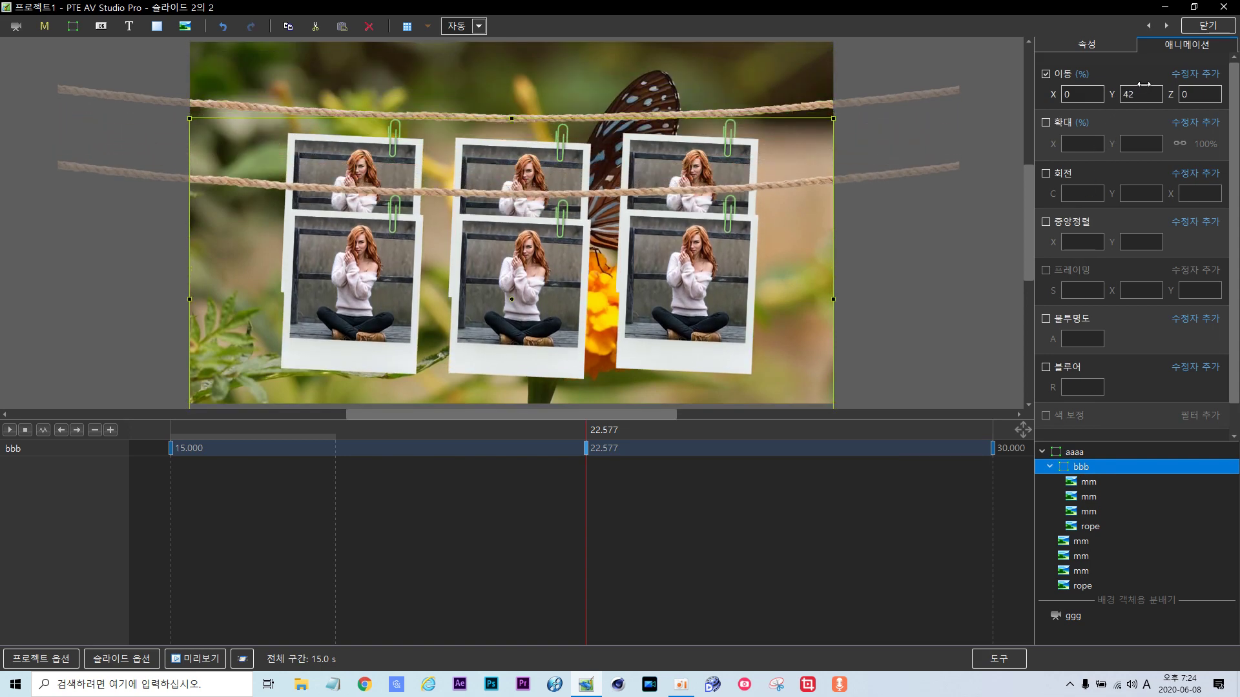
pyautogui.click(994, 451)
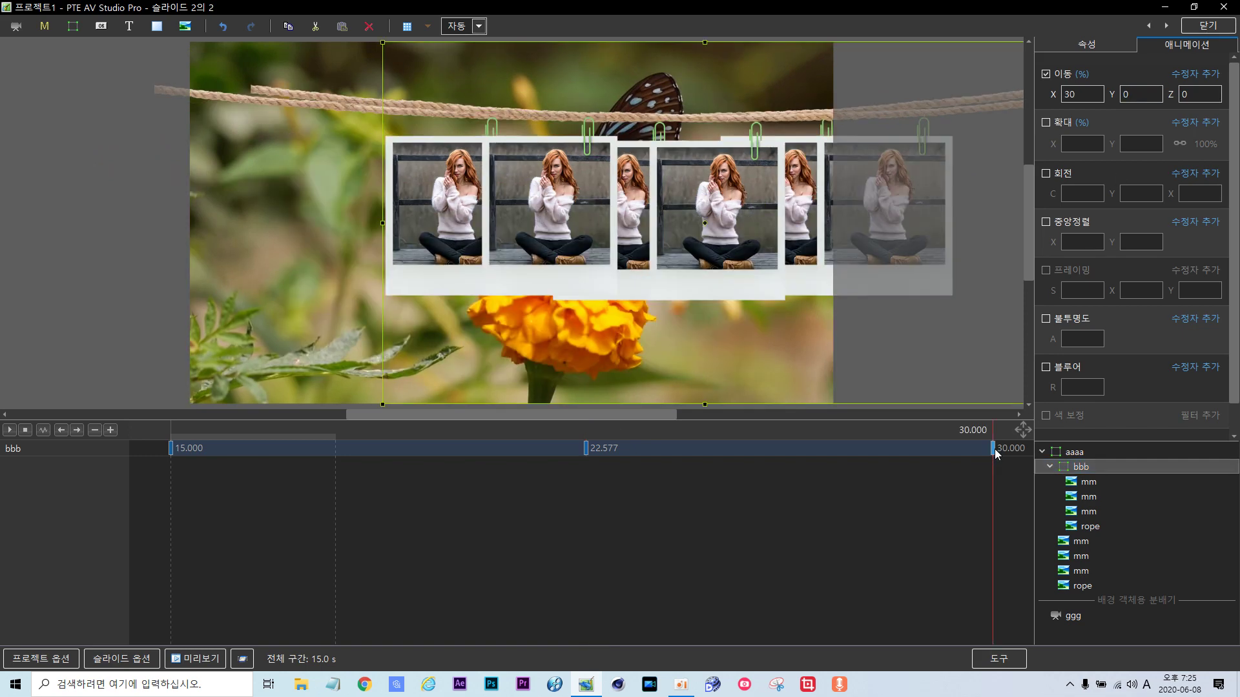
pyautogui.click(586, 450)
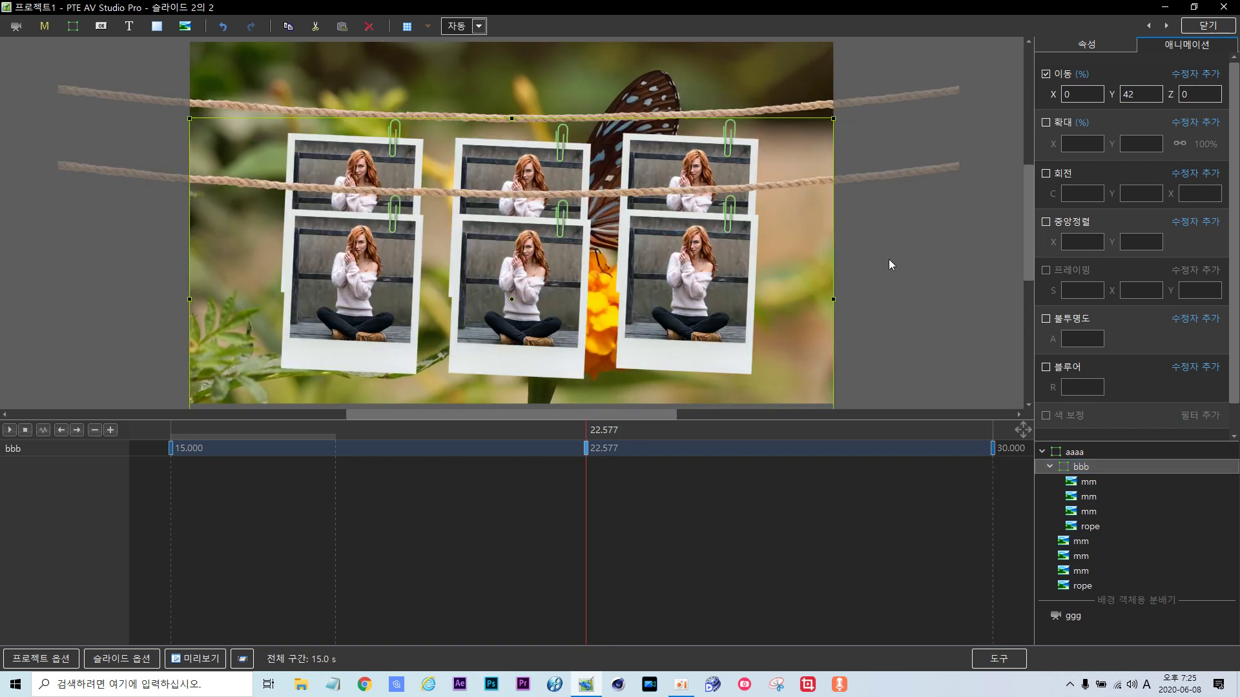
pyautogui.doubleClick(1136, 96)
pyautogui.press('BackSpace')
pyautogui.write('40')
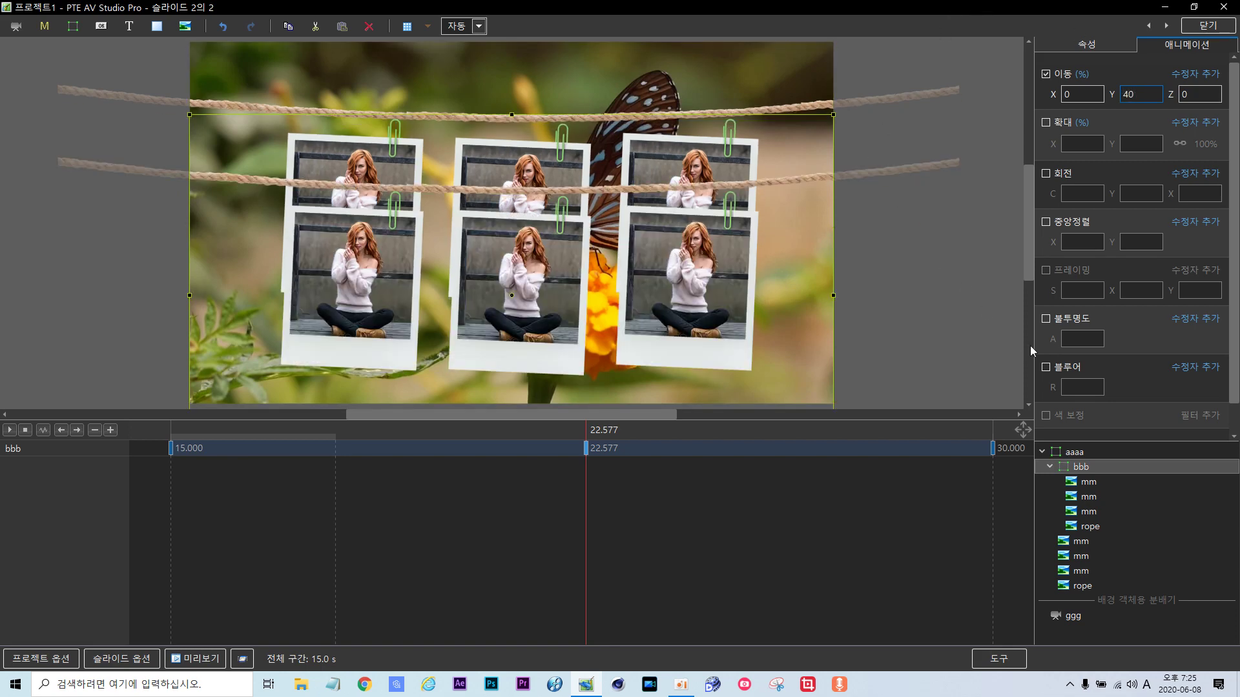
# Set bbb's Y position to 40 at the 30 s and 15 s keyframes as well.
pyautogui.click(994, 451)
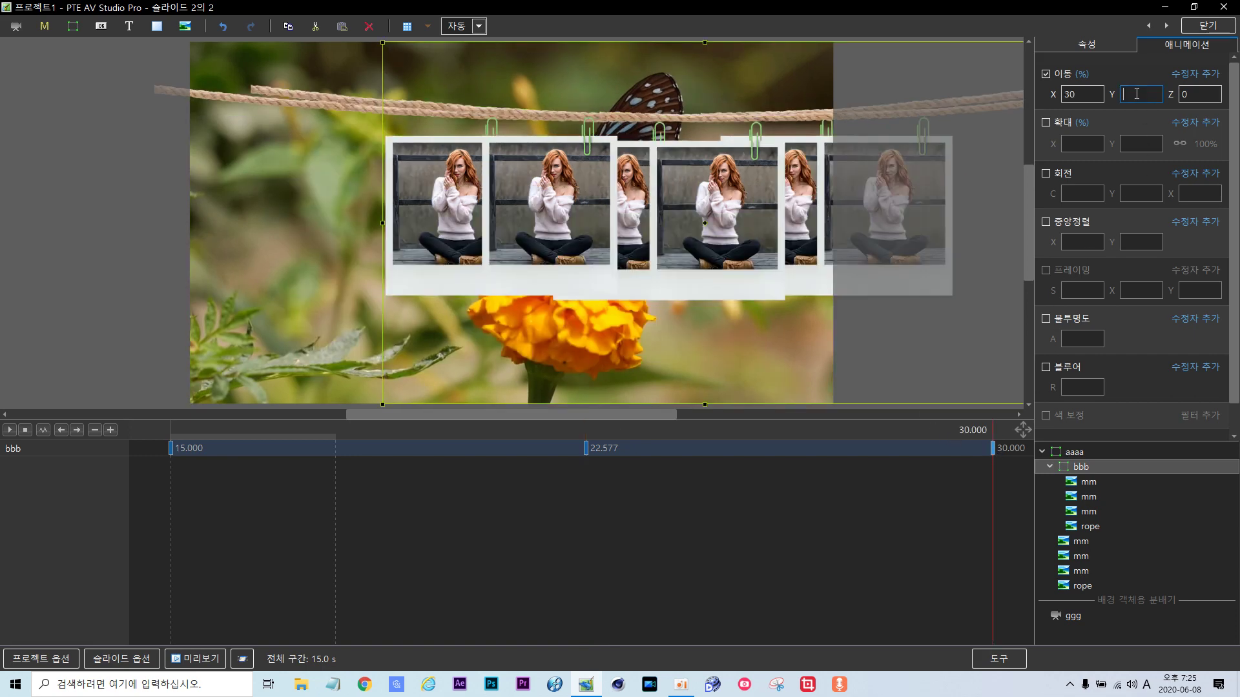
pyautogui.write('40')
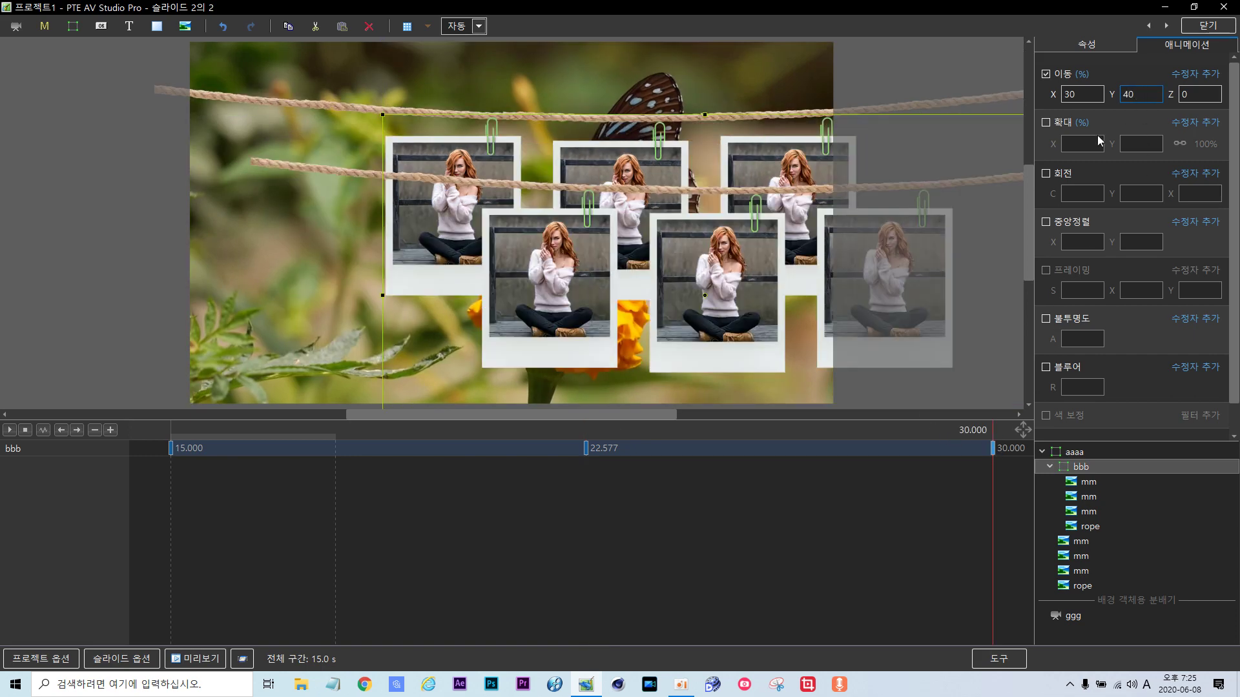
pyautogui.click(172, 452)
pyautogui.doubleClick(1140, 95)
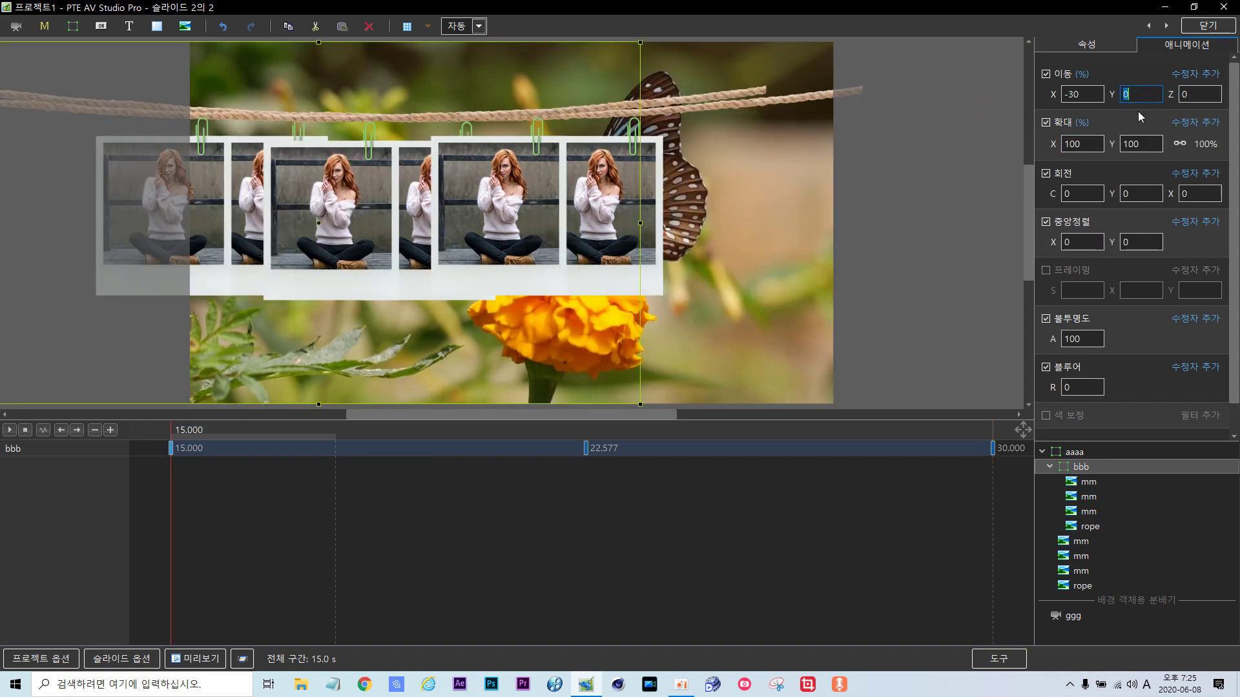
pyautogui.write('40')
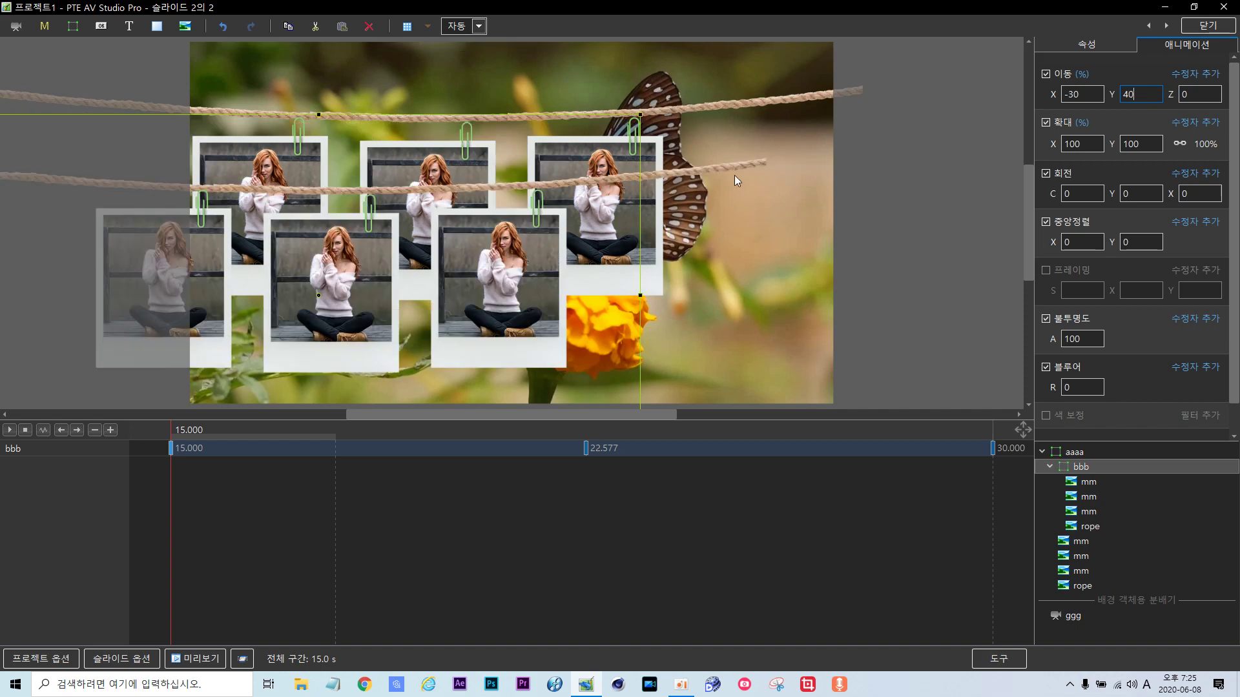
# Change bbb's X position at the 15 s keyframe to 49.
pyautogui.click(1062, 100)
pyautogui.moveTo(1054, 94); pyautogui.dragTo(1106, 80)
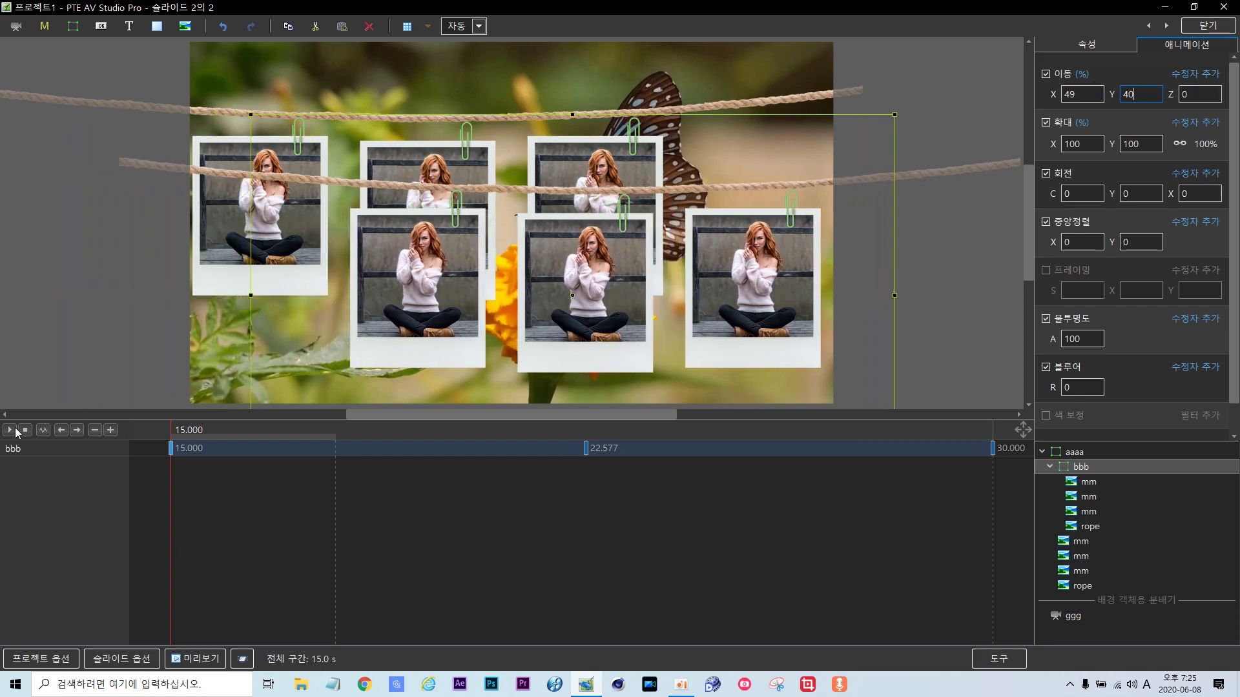
# Play slide 2 to check both rows of polaroids in motion, and pause at about 21.9 s.
pyautogui.click(10, 432)
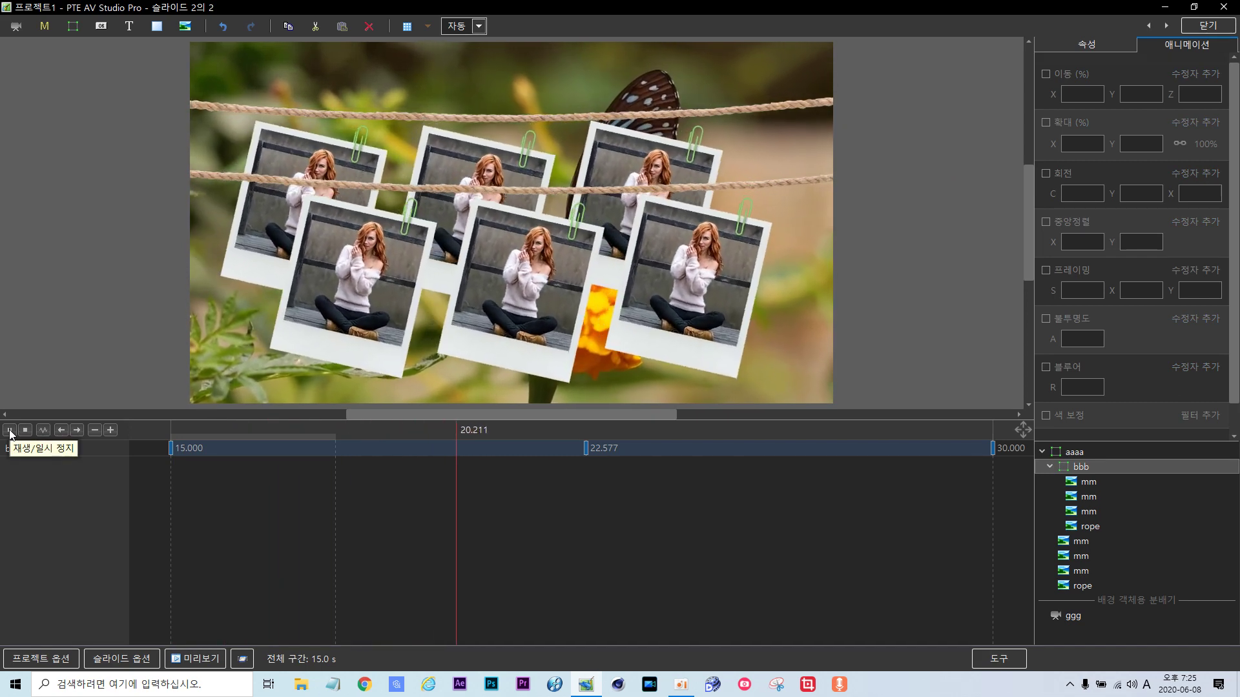
pyautogui.click(10, 431)
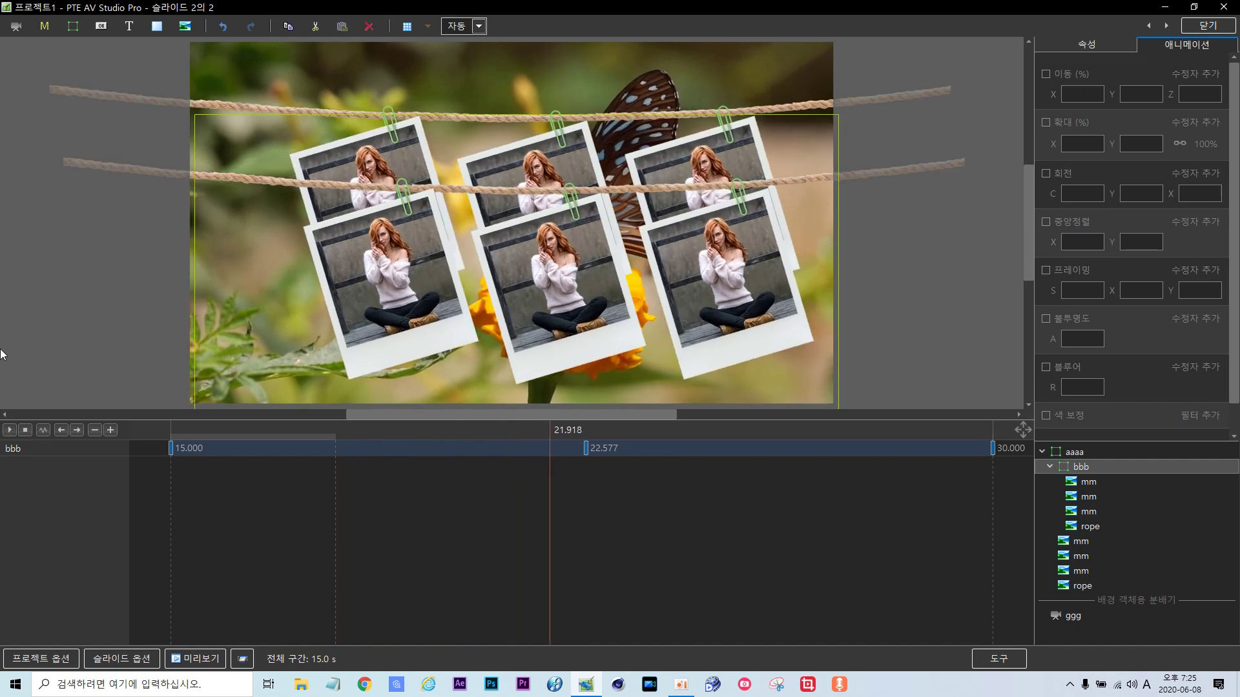
# Replace the images of the first two mm photos in the bbb frame with ll and aa from the image2 folder.
pyautogui.click(1087, 484)
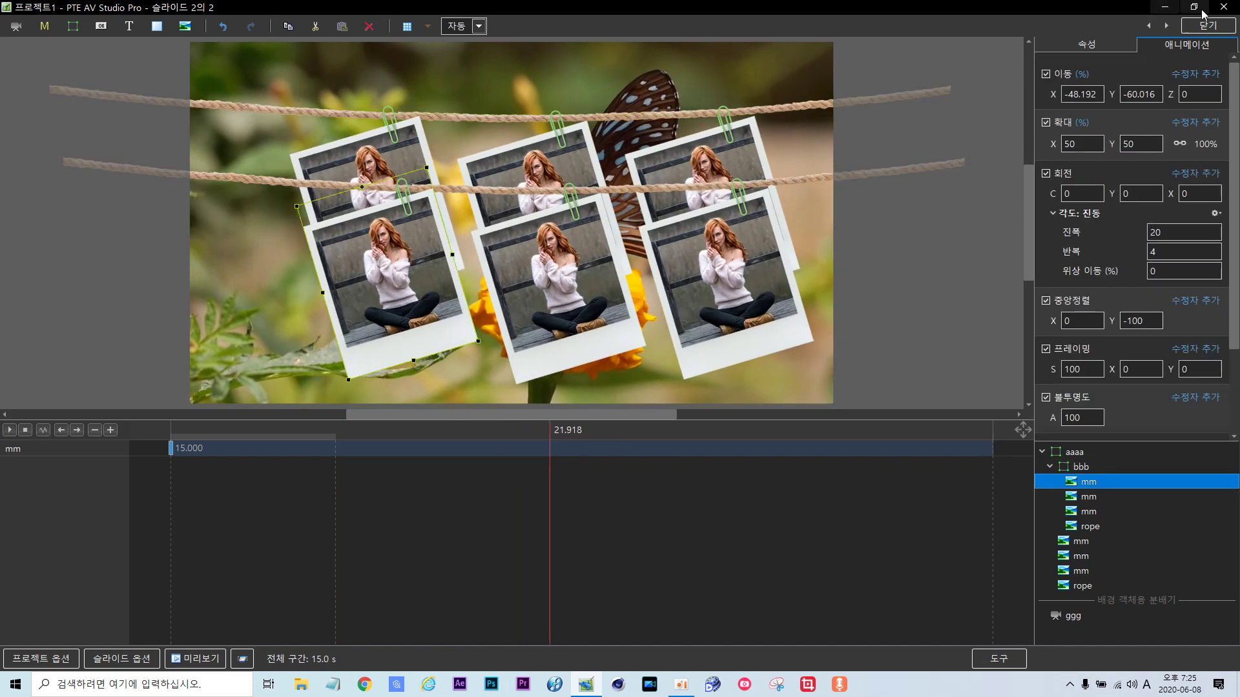
pyautogui.click(1109, 51)
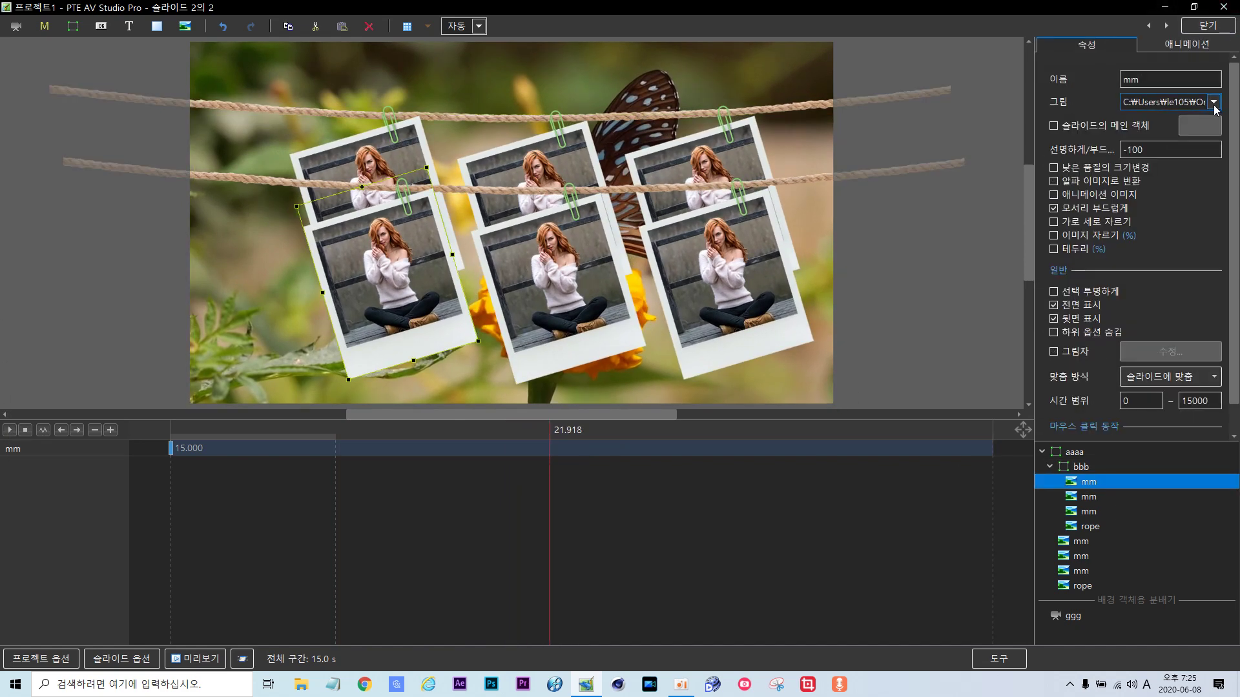
pyautogui.click(1214, 102)
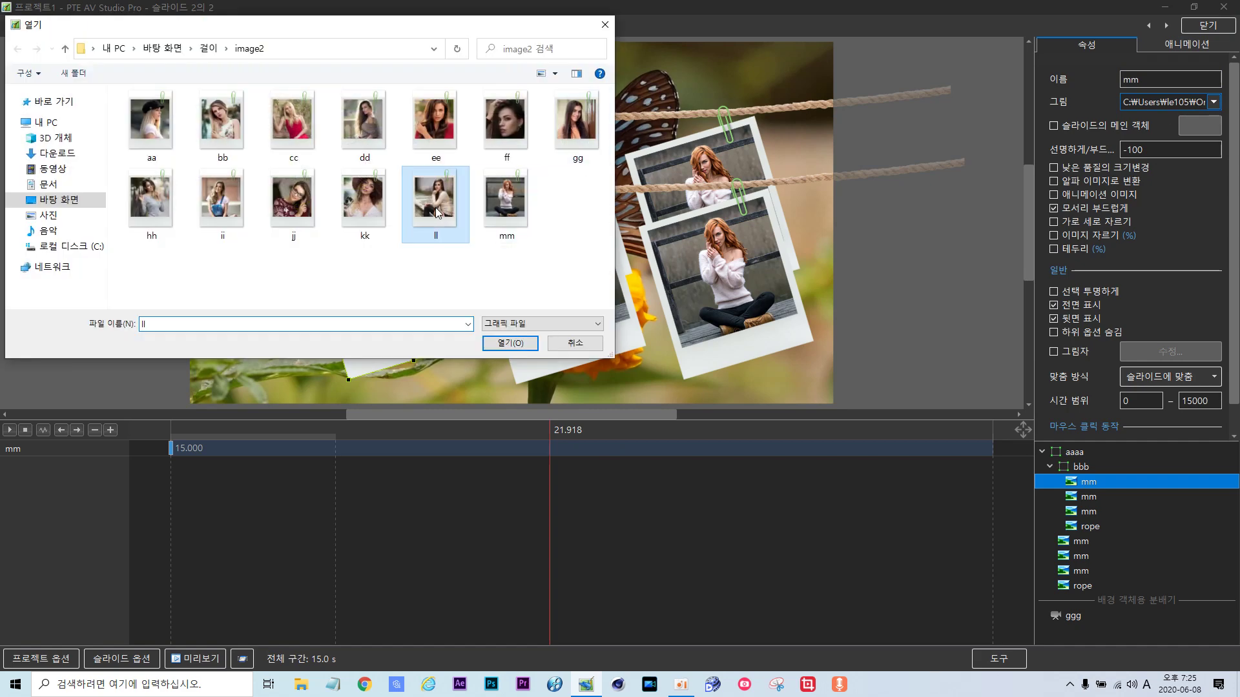
pyautogui.doubleClick(435, 207)
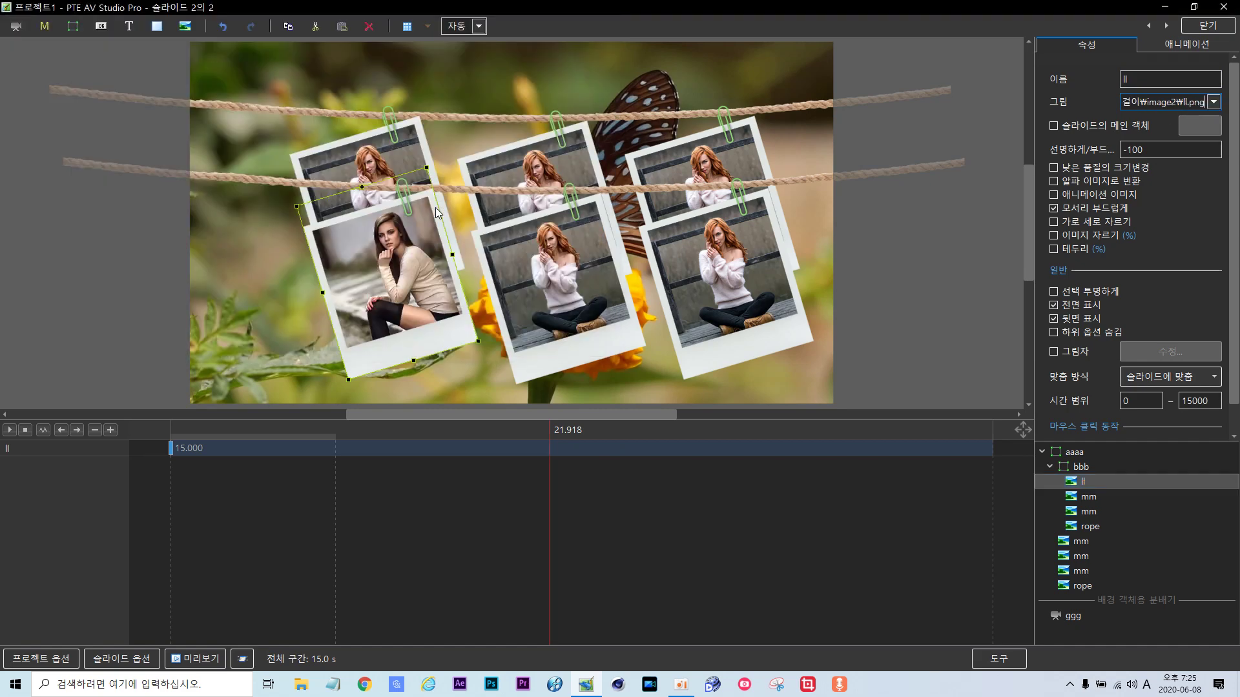
pyautogui.click(1088, 497)
pyautogui.click(1214, 102)
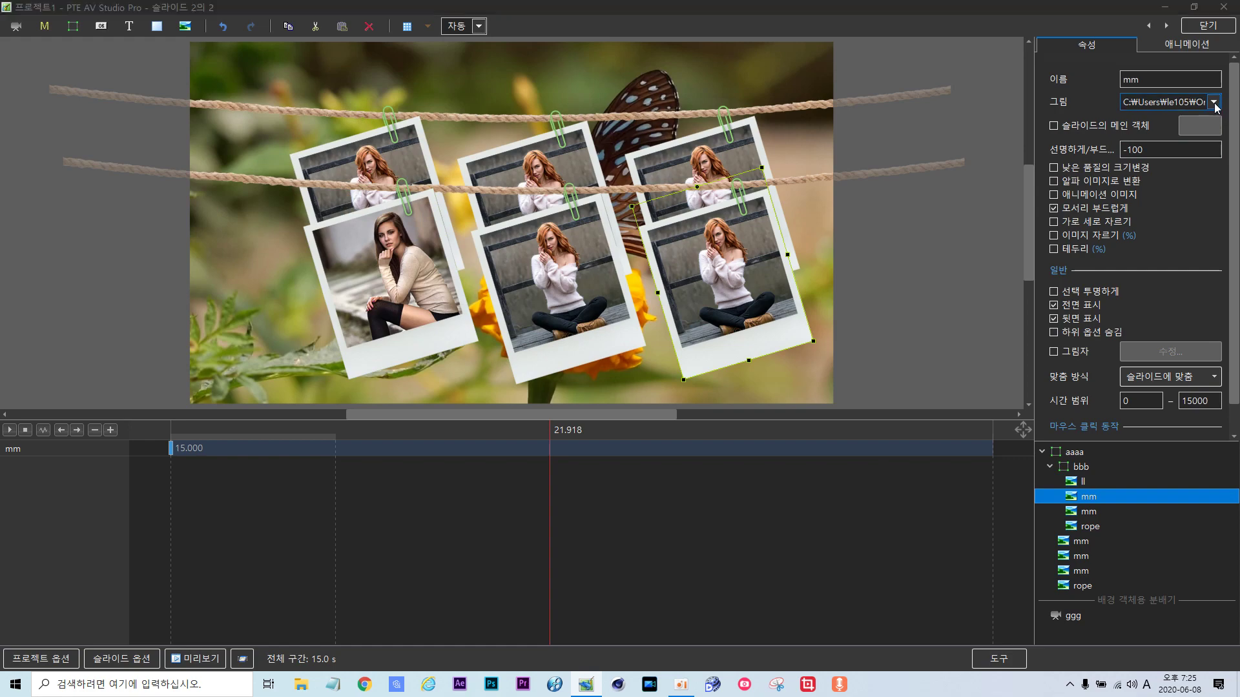
pyautogui.click(148, 123)
pyautogui.doubleClick(147, 123)
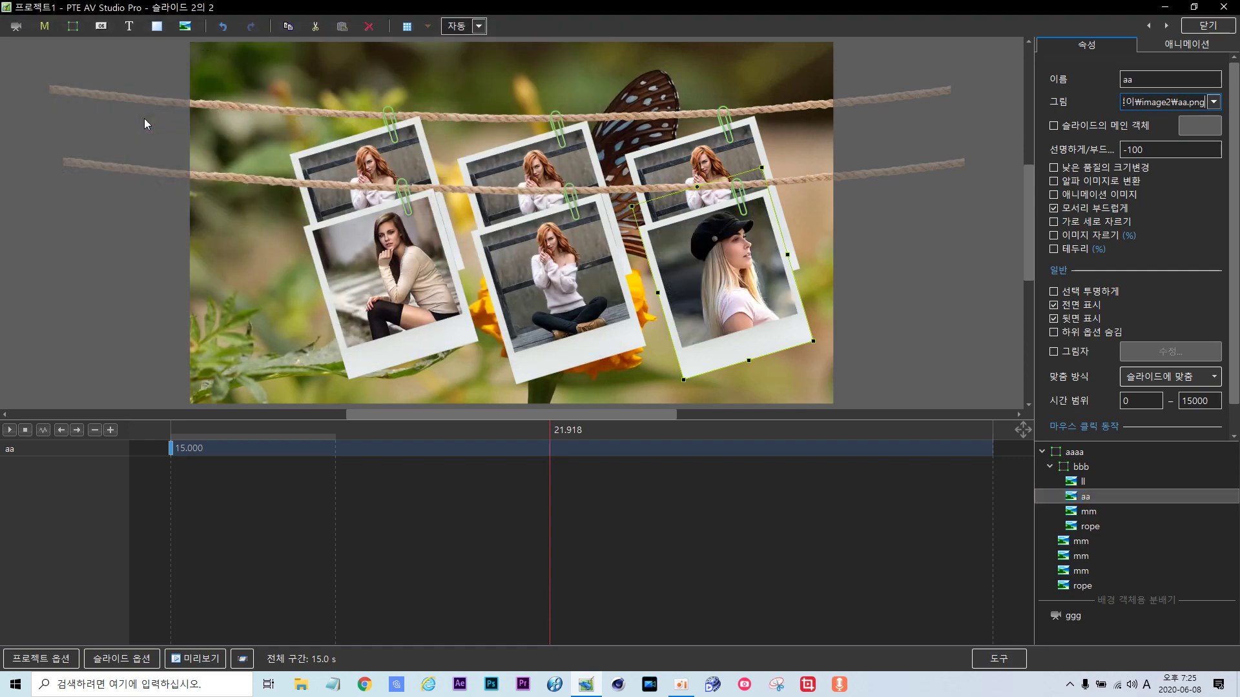
# Replace the images of the three mm photos directly under aaaa with gg, ee and gg, in list order.
pyautogui.click(1081, 546)
pyautogui.click(1214, 102)
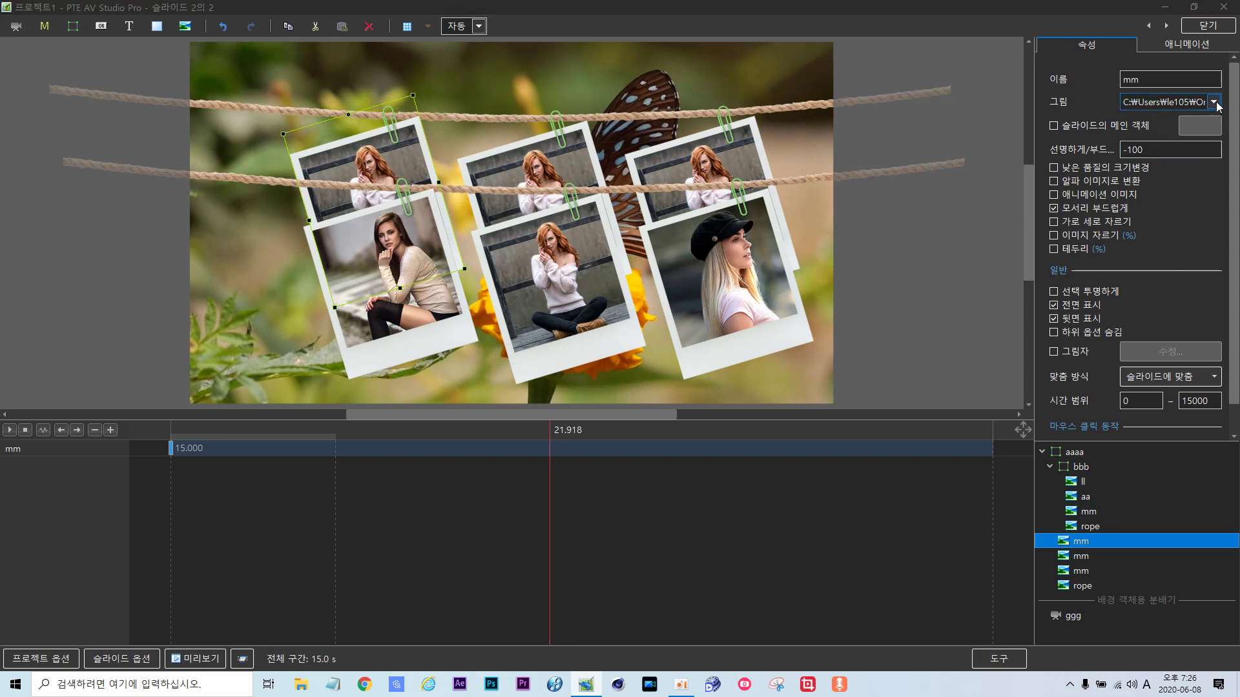
pyautogui.doubleClick(565, 125)
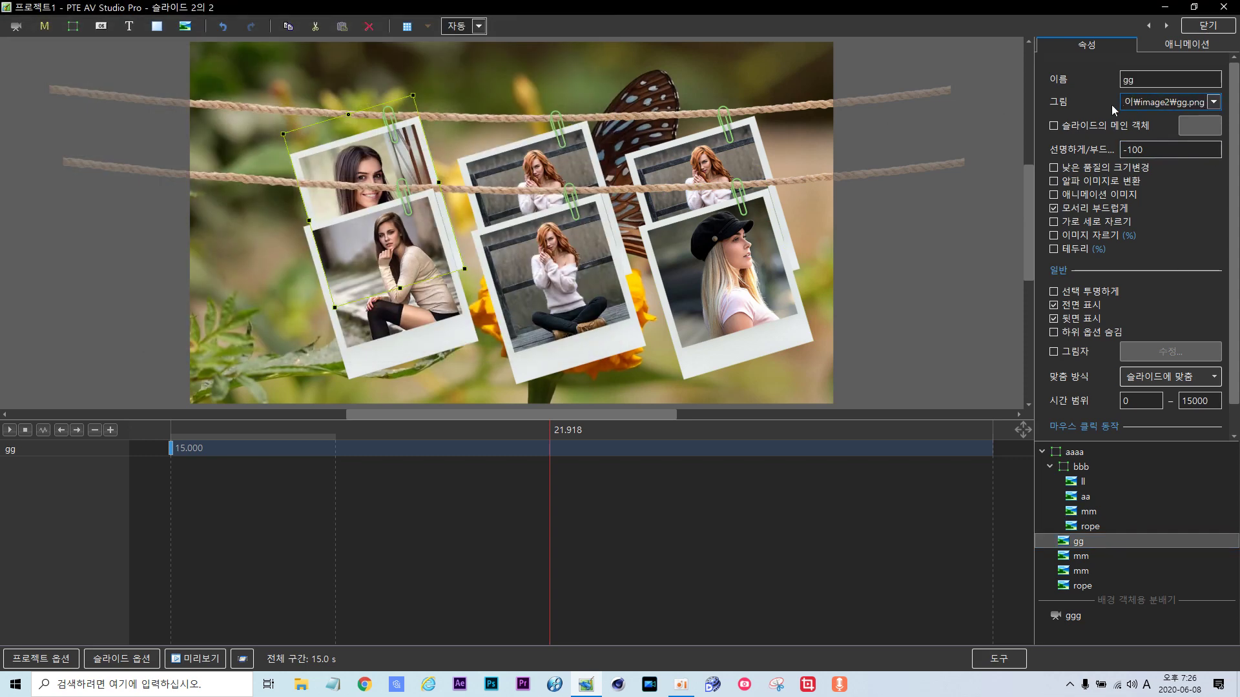
pyautogui.click(1081, 556)
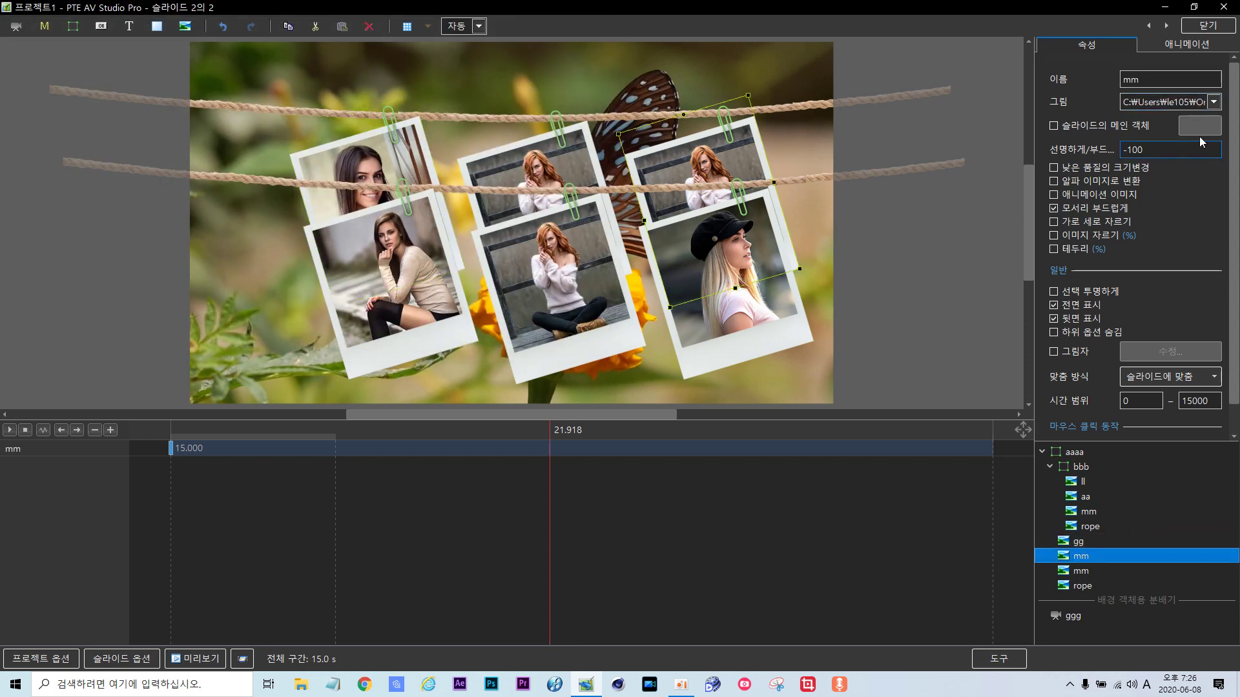
pyautogui.click(1214, 102)
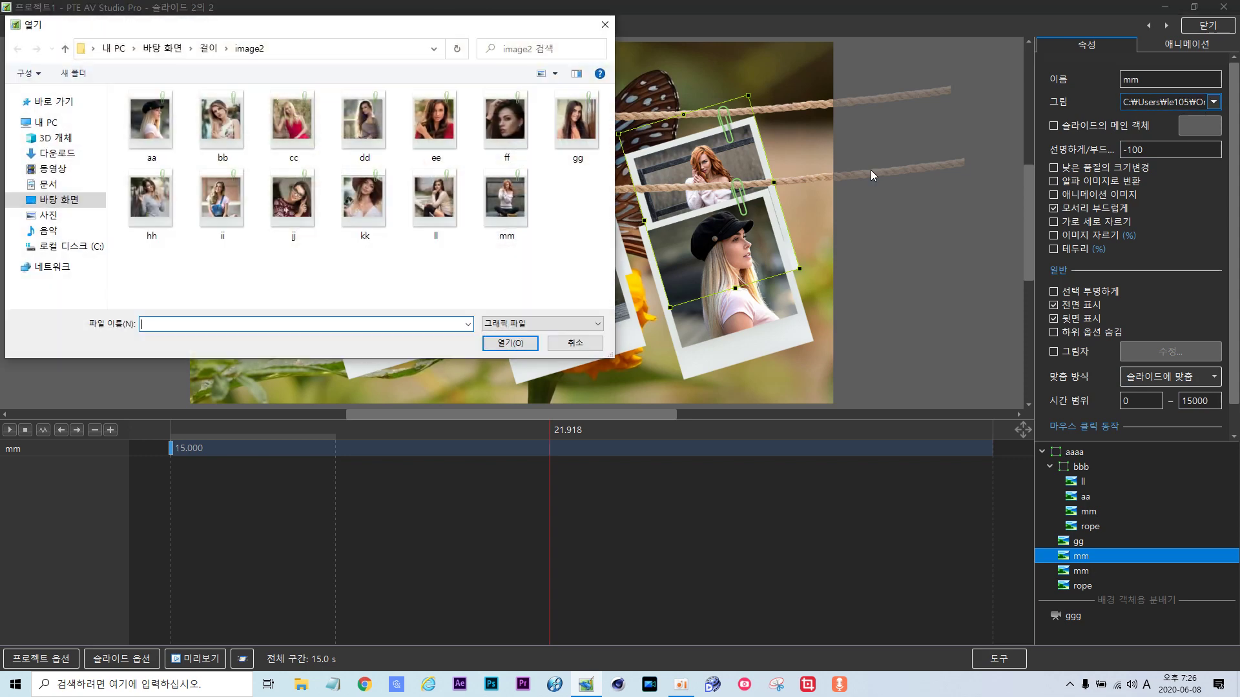
pyautogui.doubleClick(433, 123)
pyautogui.click(1082, 572)
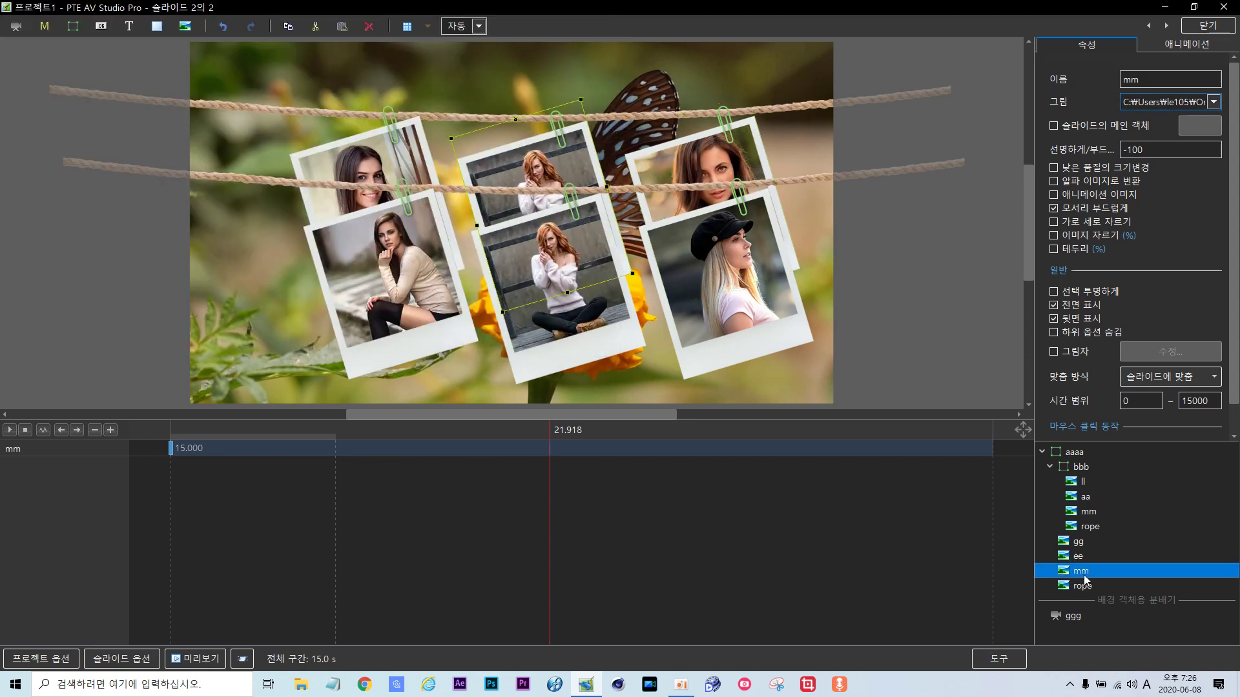
pyautogui.click(1213, 102)
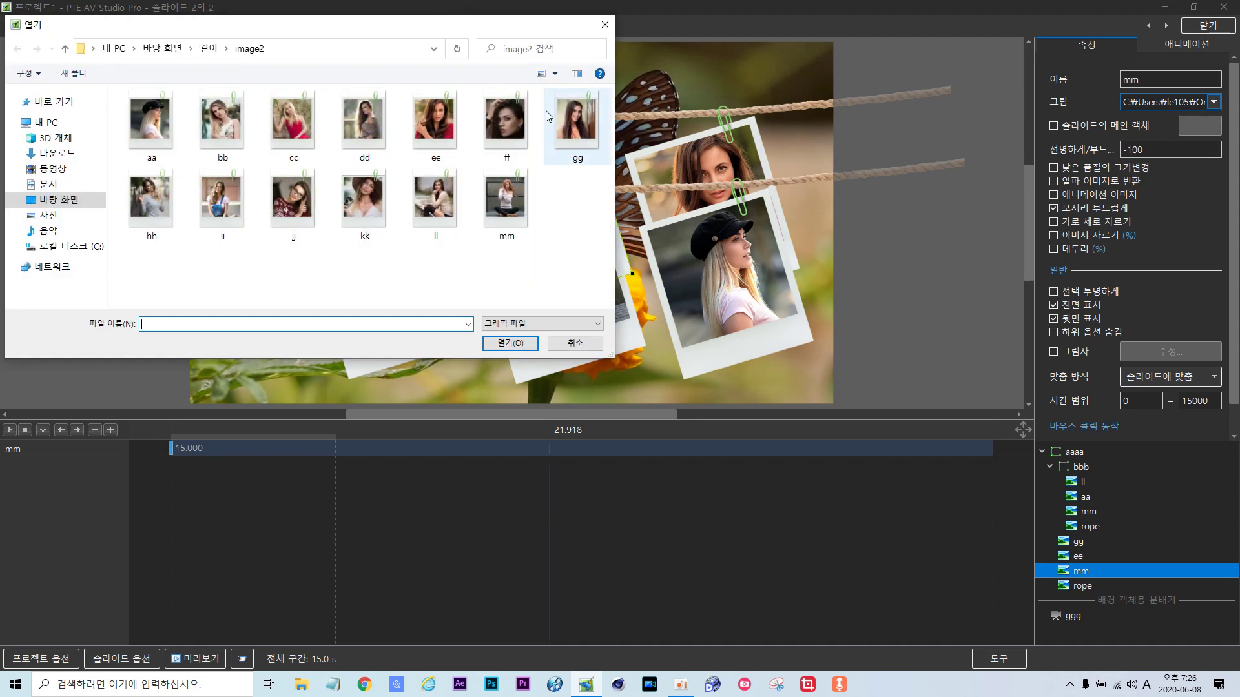
pyautogui.doubleClick(571, 124)
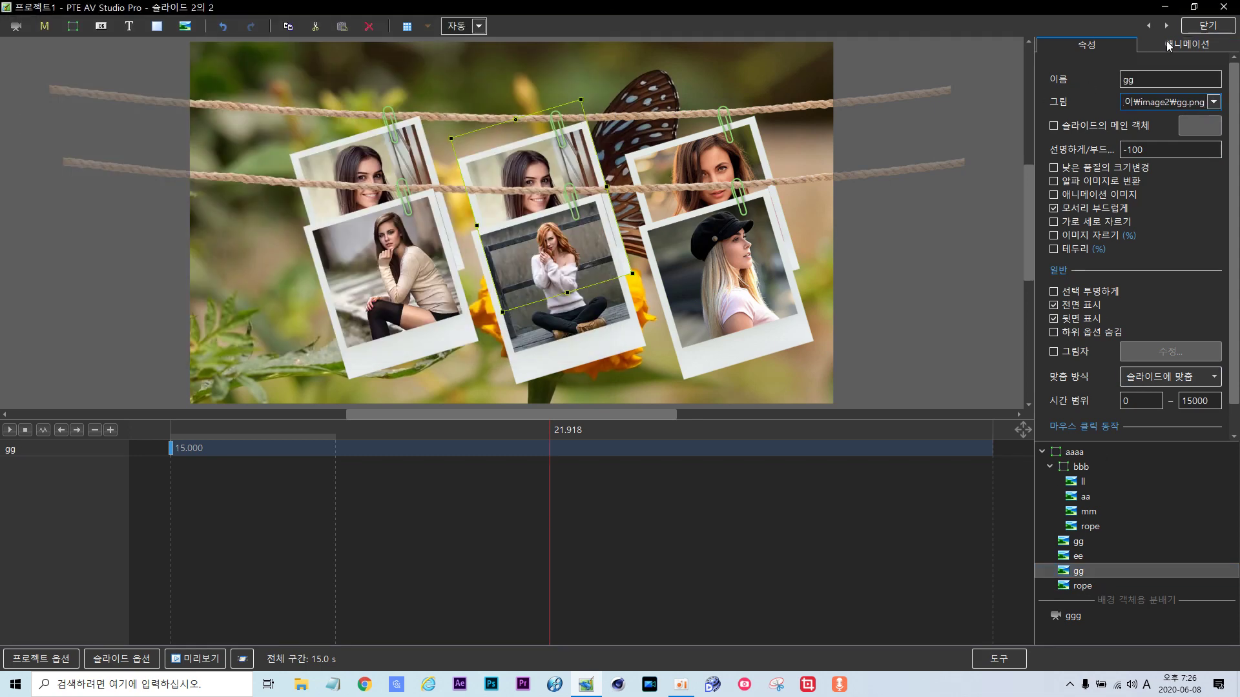
# Close slide 2's object editor, return to the start of the show and open slide 1's objects and animation.
pyautogui.click(1188, 26)
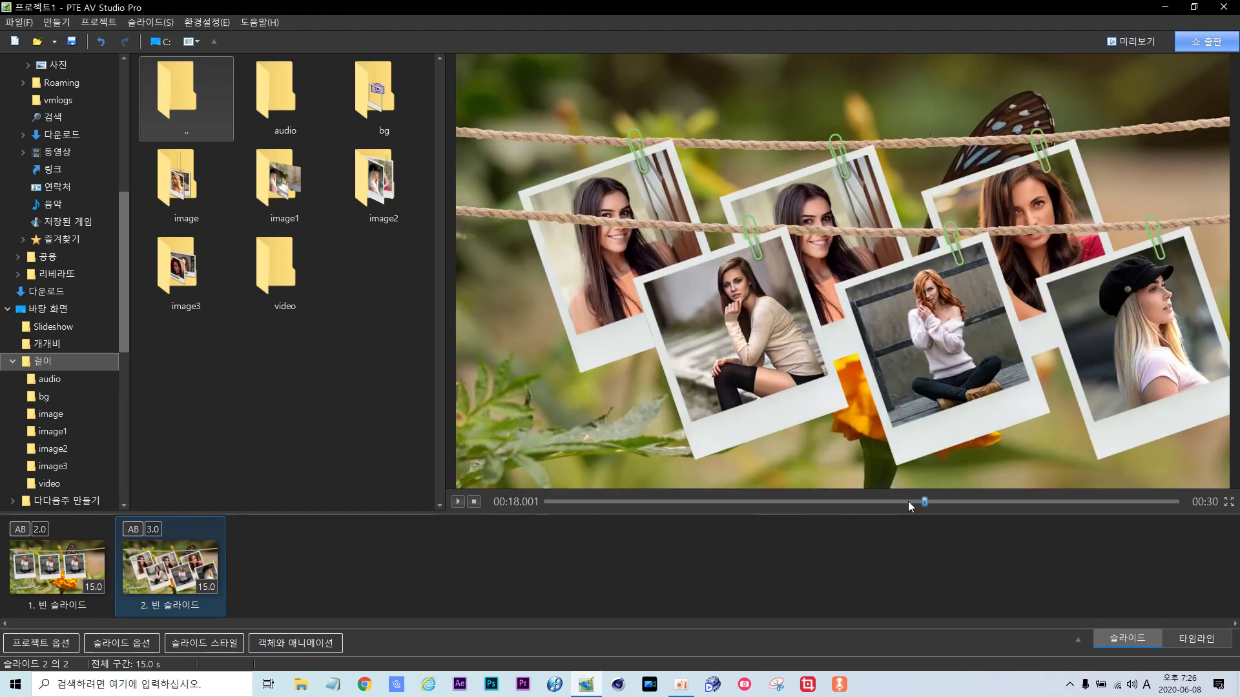
pyautogui.moveTo(925, 504); pyautogui.dragTo(406, 520)
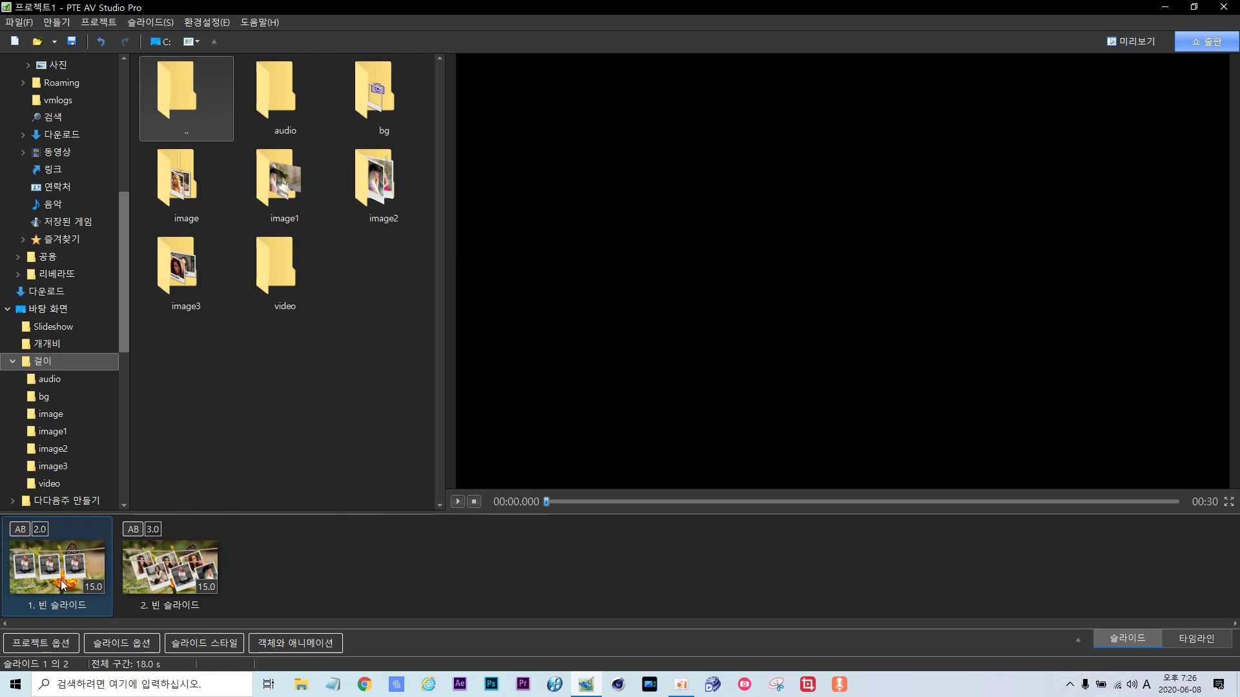
pyautogui.doubleClick(31, 540)
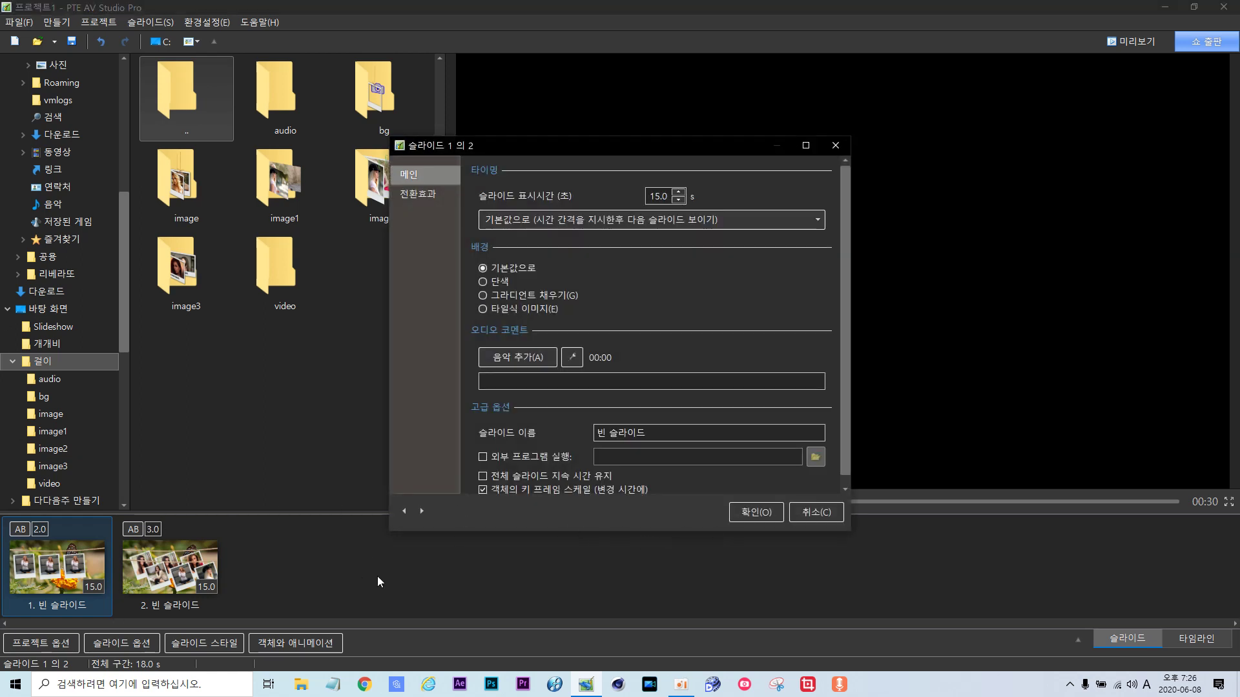
pyautogui.click(807, 516)
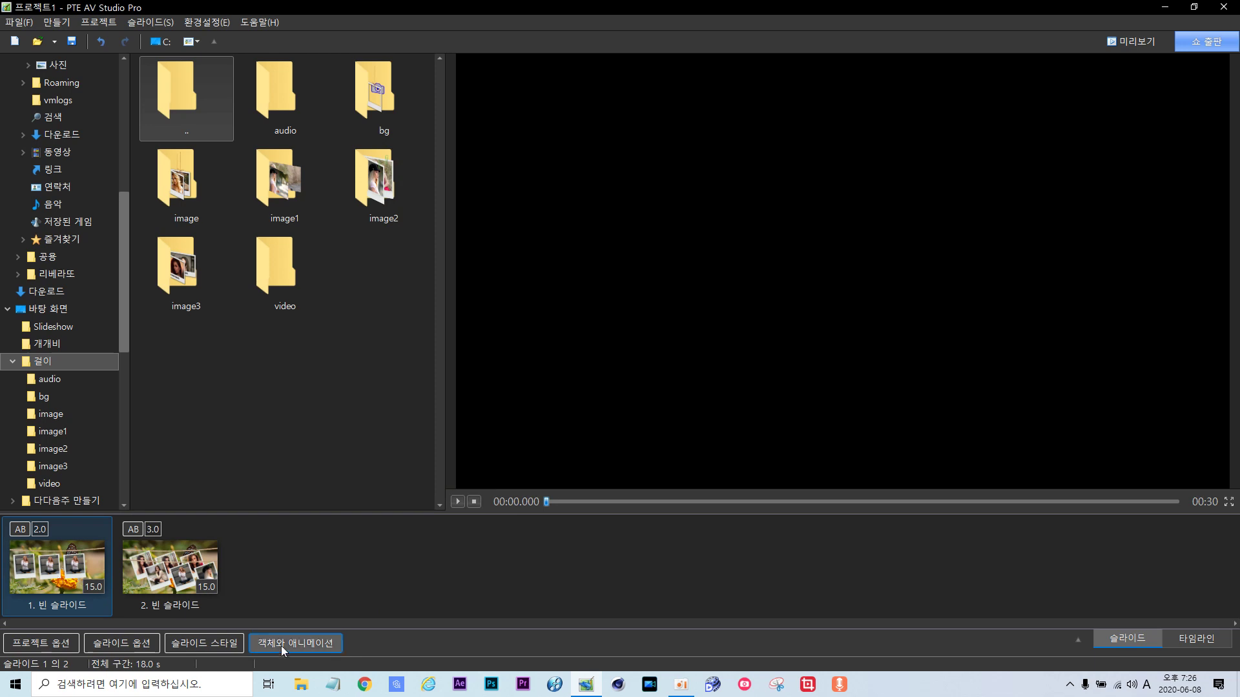
pyautogui.click(282, 645)
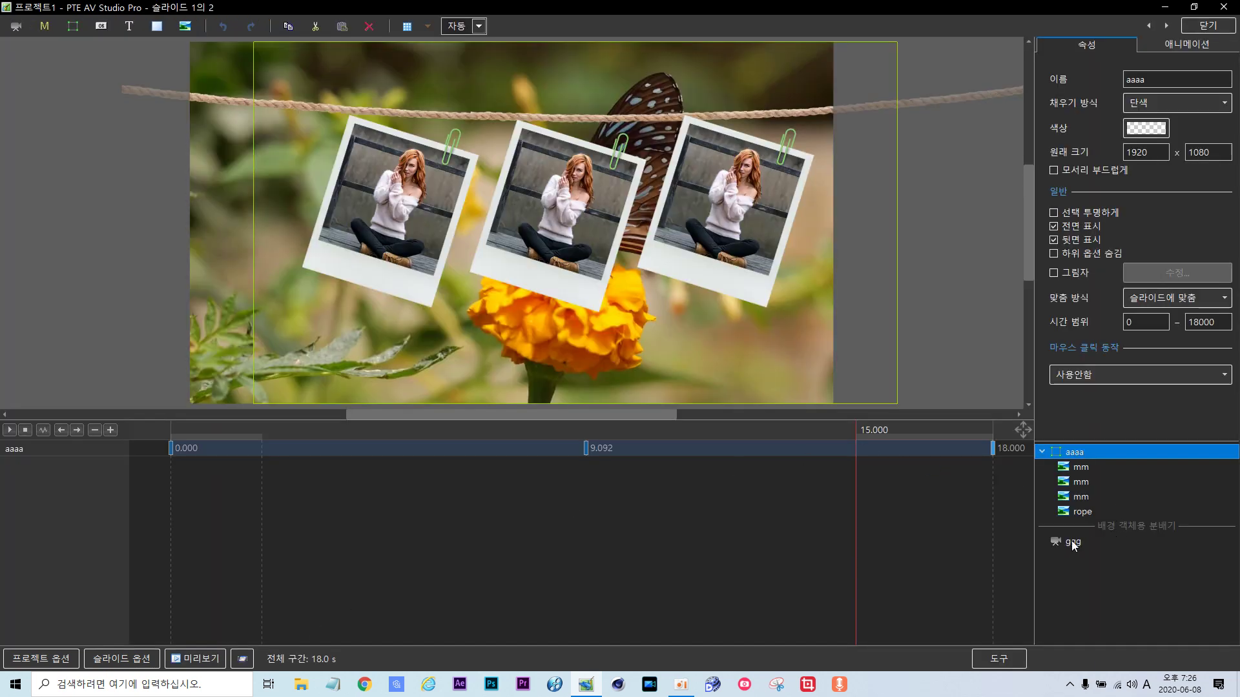
# Add a mask image/video to slide 1's aaaa frame using the bg clip from the video folder, and play the slide.
pyautogui.click(1108, 527)
pyautogui.click(1071, 454)
pyautogui.rightClick(1073, 452)
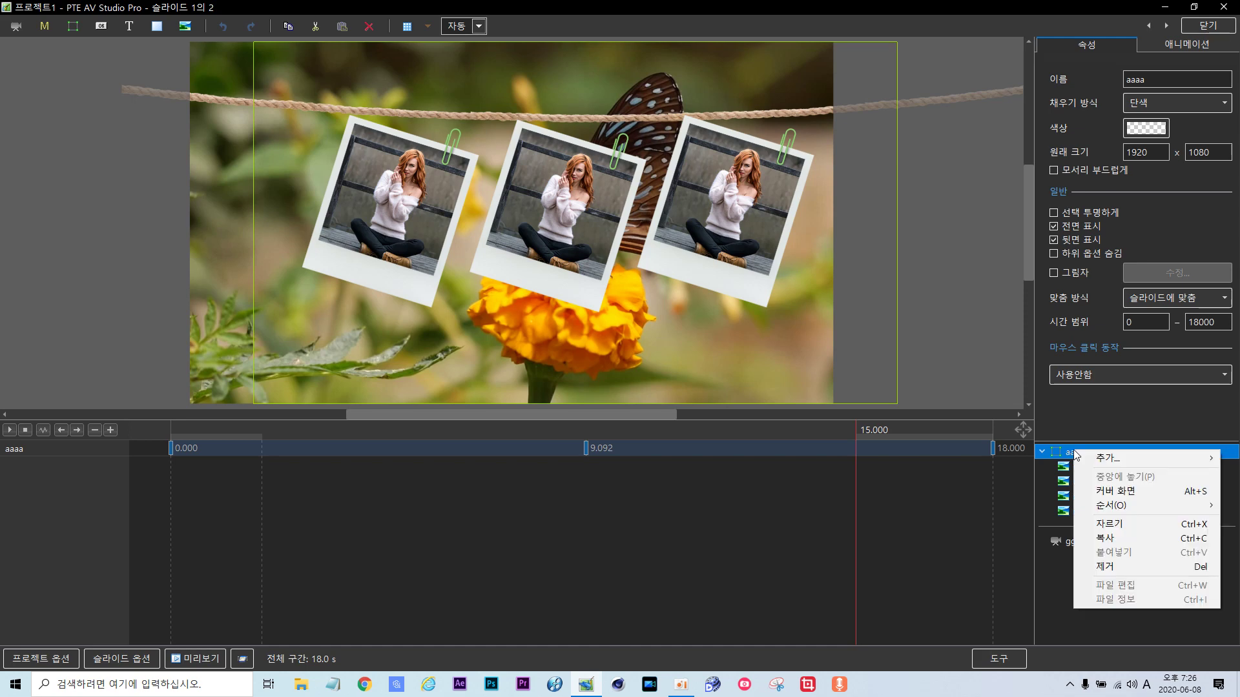
pyautogui.moveTo(1092, 460)
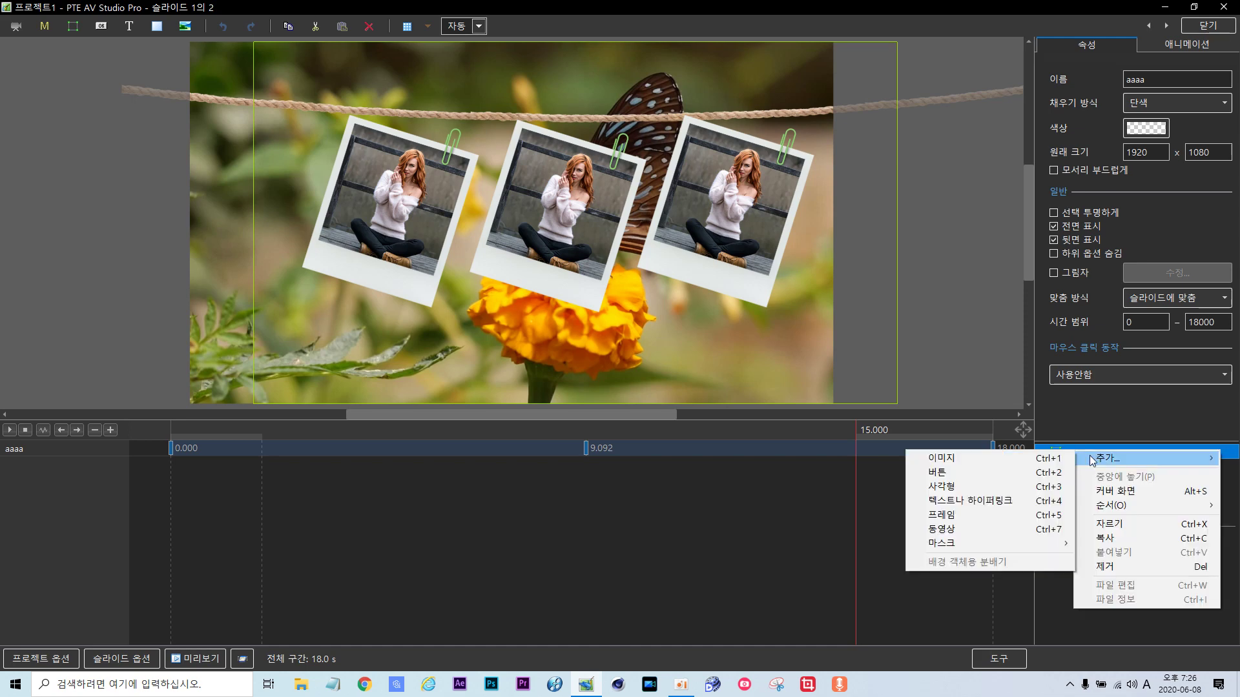
pyautogui.moveTo(975, 542)
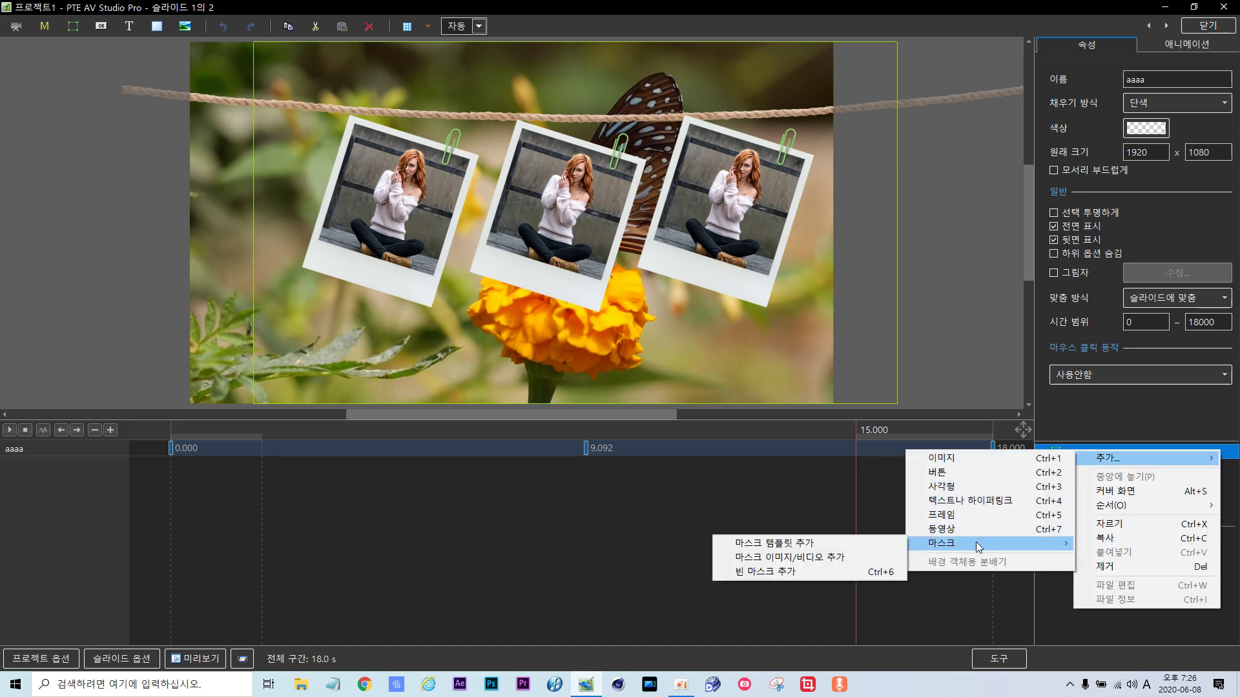
pyautogui.click(806, 559)
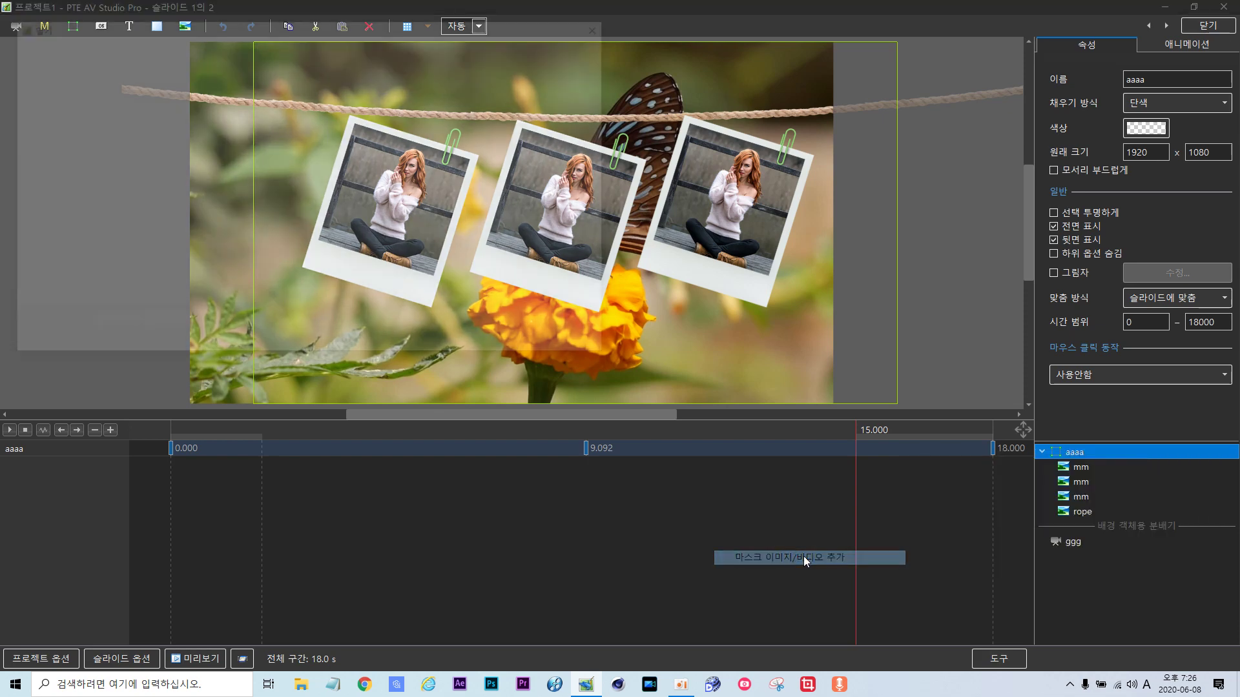
pyautogui.click(64, 49)
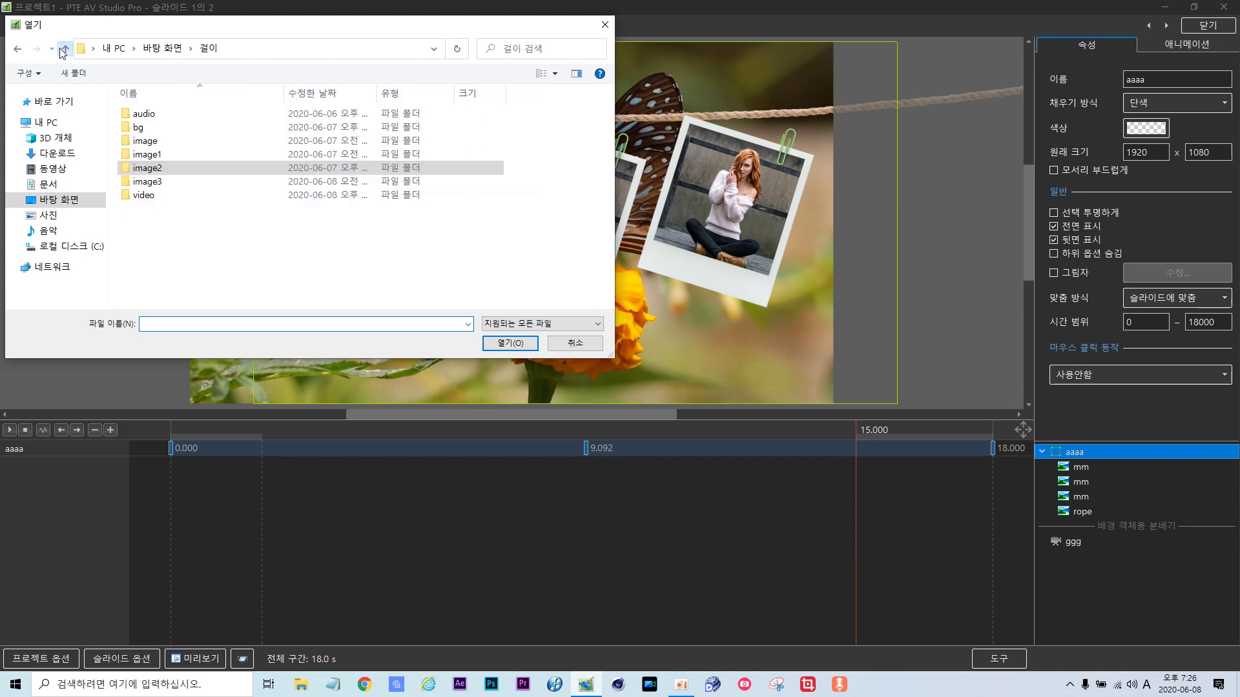
pyautogui.doubleClick(138, 128)
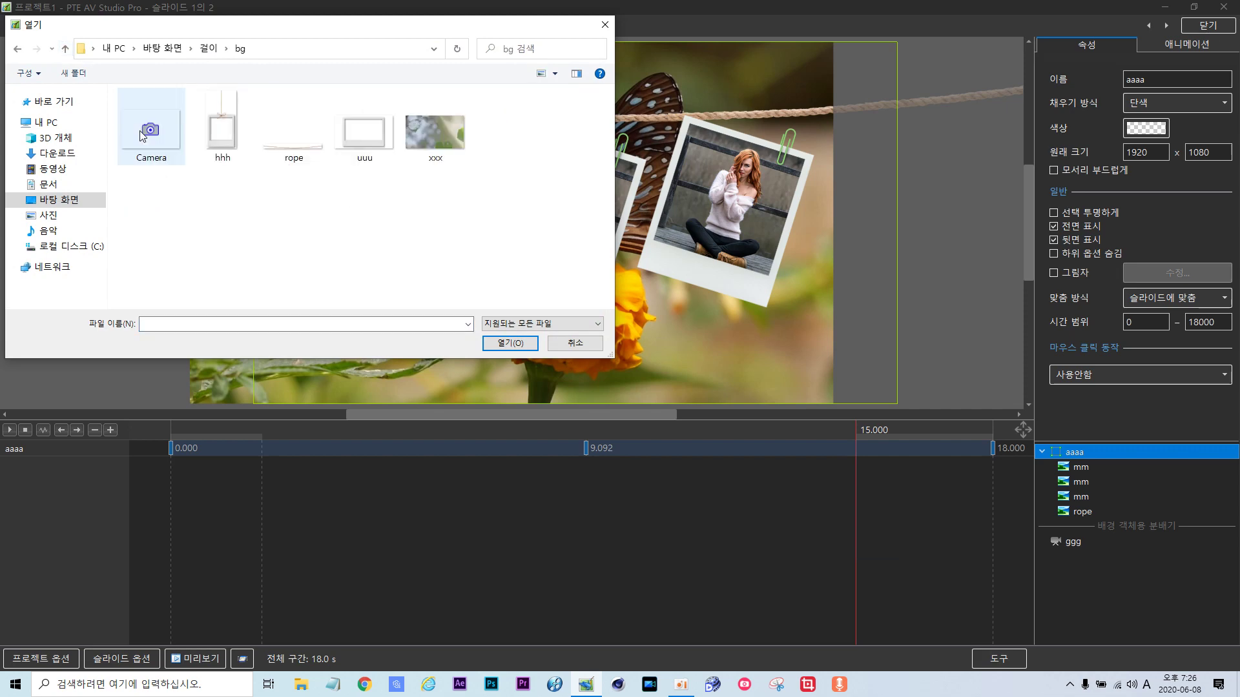
pyautogui.click(65, 49)
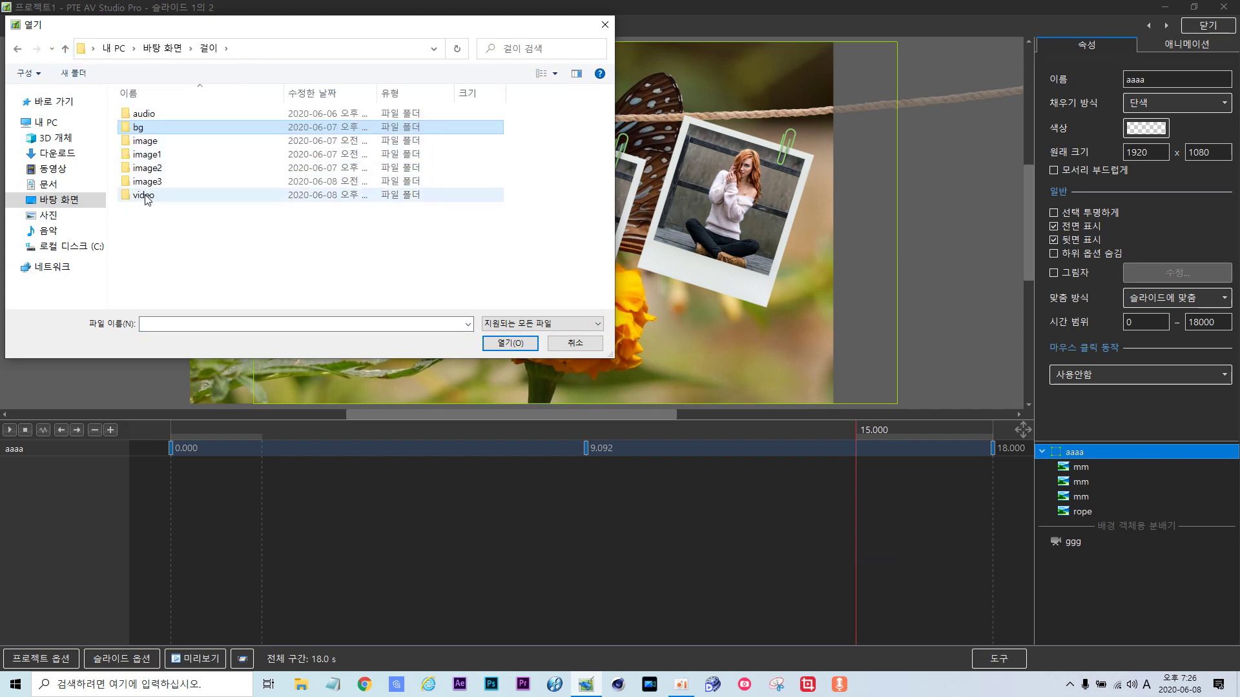
pyautogui.doubleClick(143, 195)
pyautogui.doubleClick(146, 146)
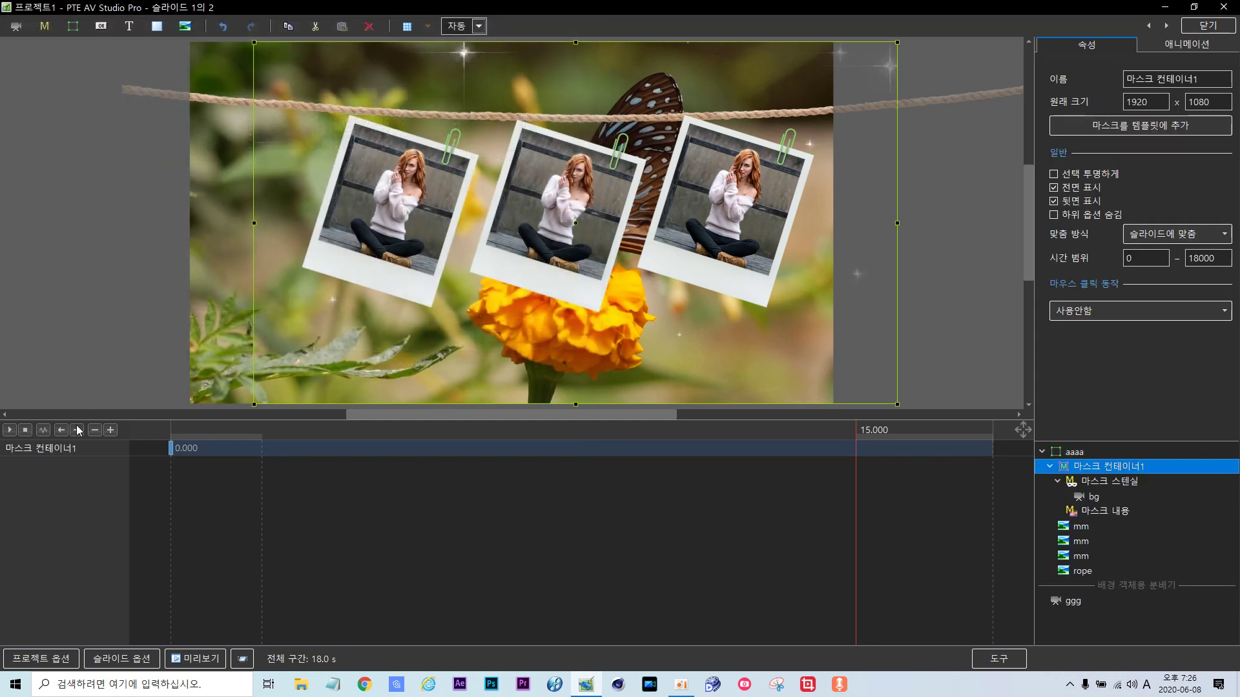
pyautogui.click(9, 430)
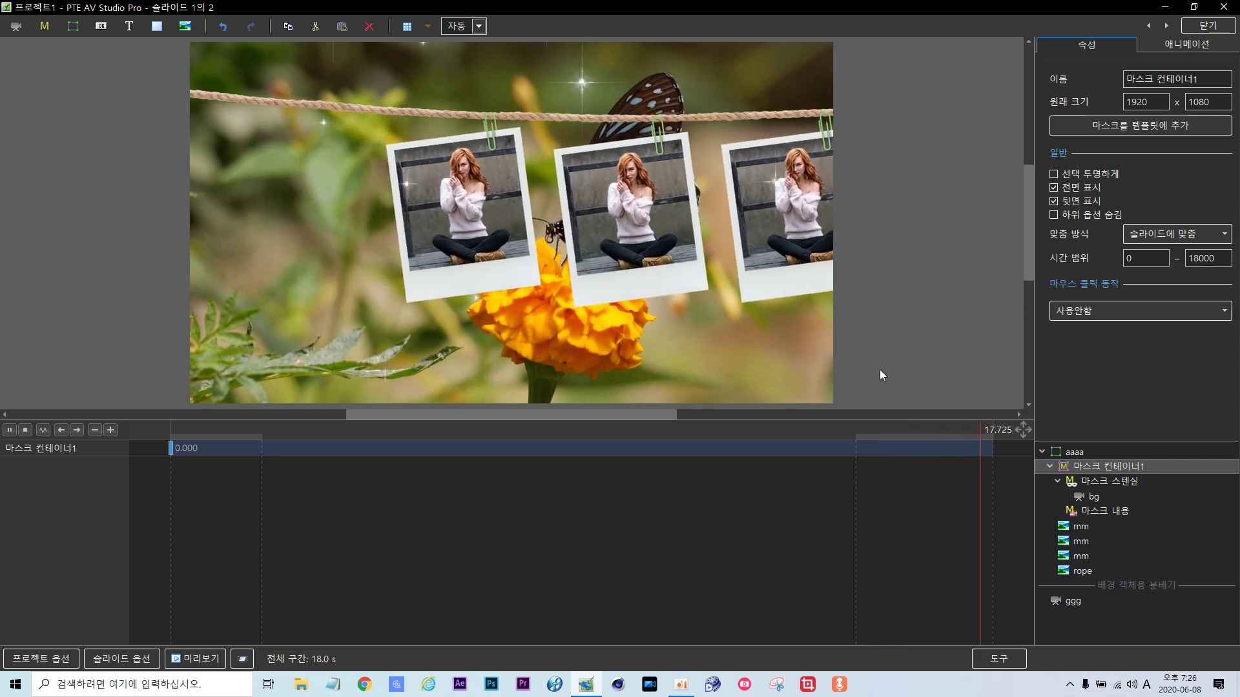
# Open slide 2's objects and animation and add the bg clip as a mask image/video to its aaaa frame.
pyautogui.click(1208, 26)
pyautogui.click(169, 566)
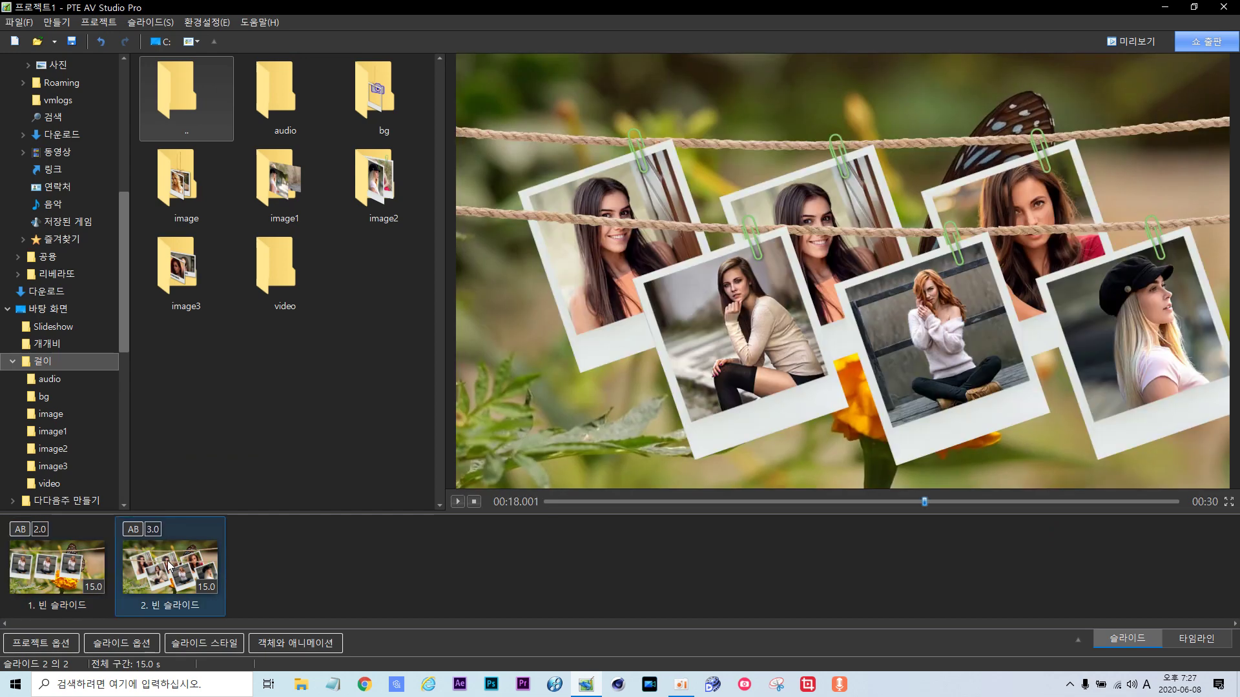
pyautogui.click(278, 639)
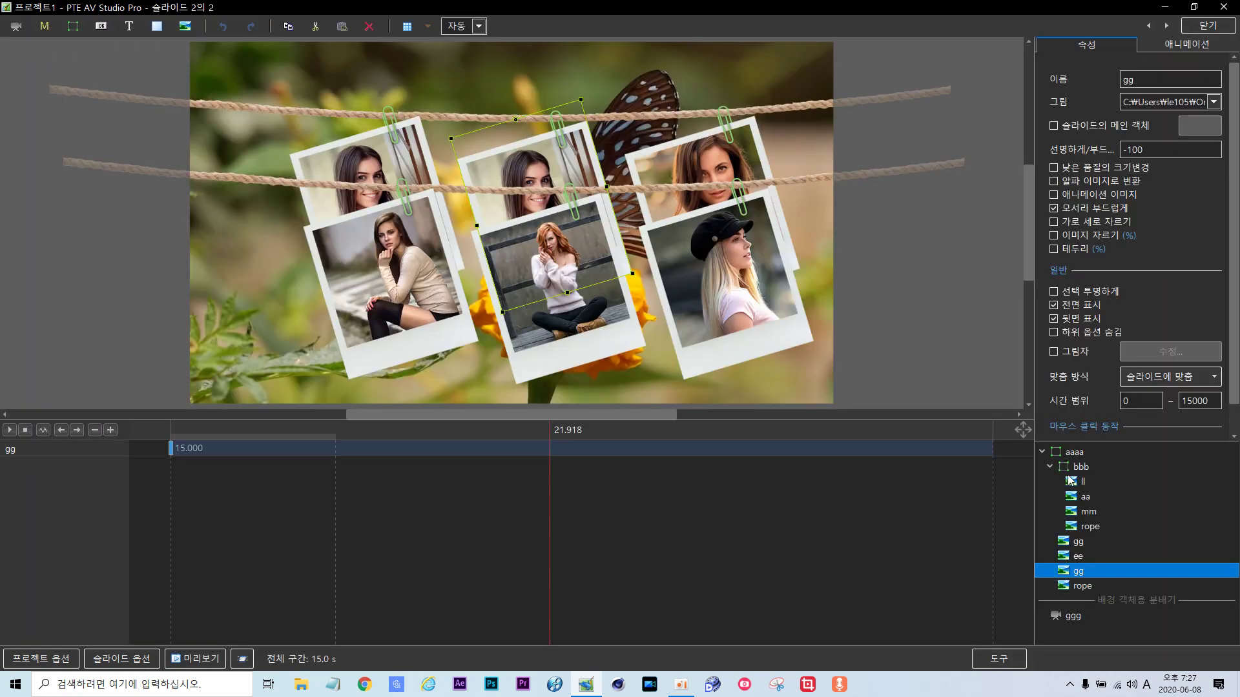
pyautogui.click(1074, 452)
pyautogui.rightClick(1074, 451)
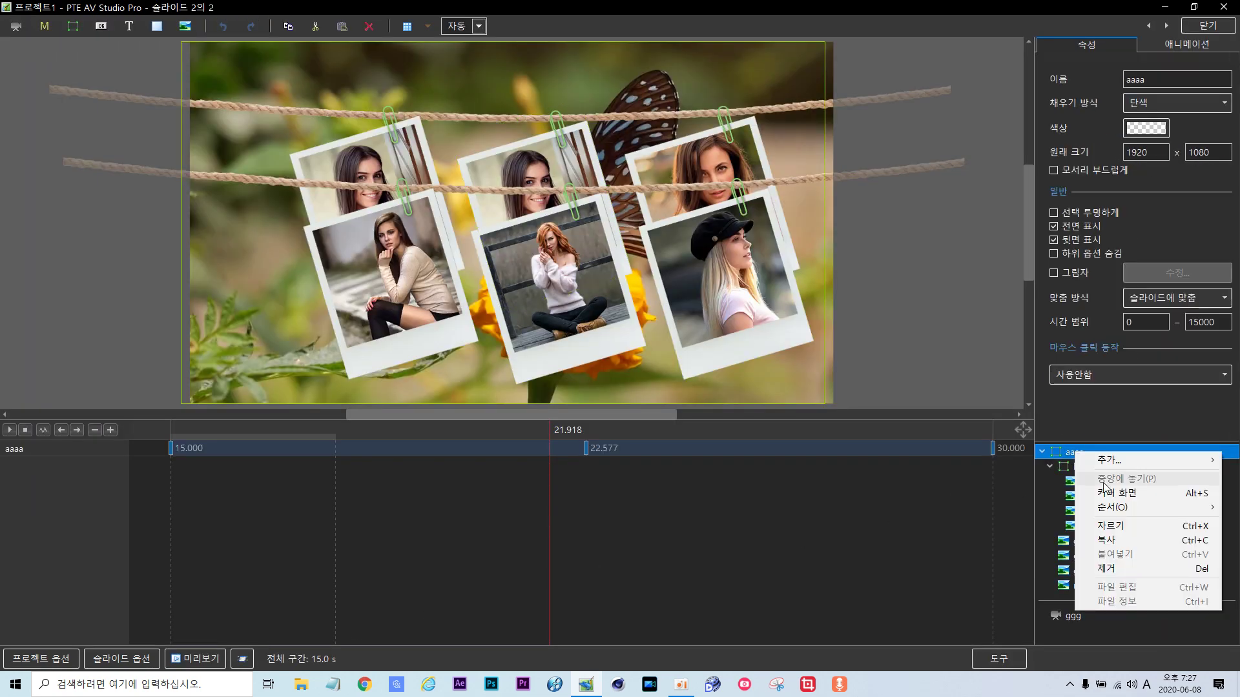
pyautogui.moveTo(1112, 460)
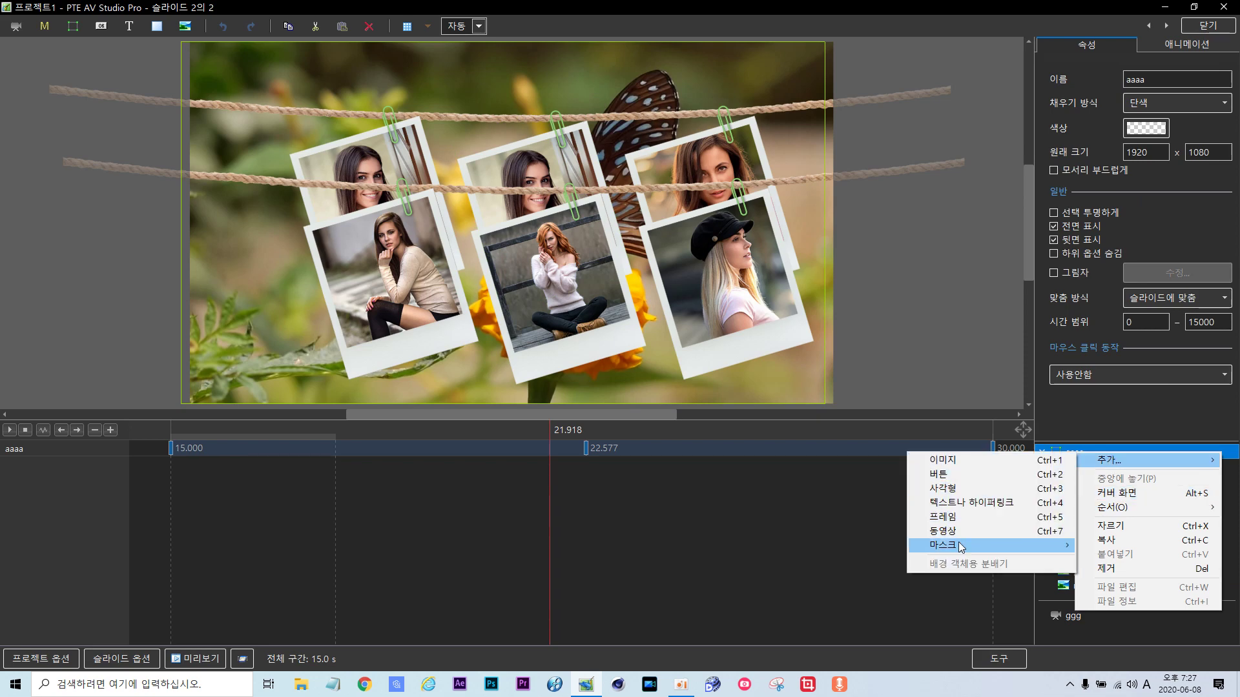
pyautogui.moveTo(910, 549)
pyautogui.click(791, 559)
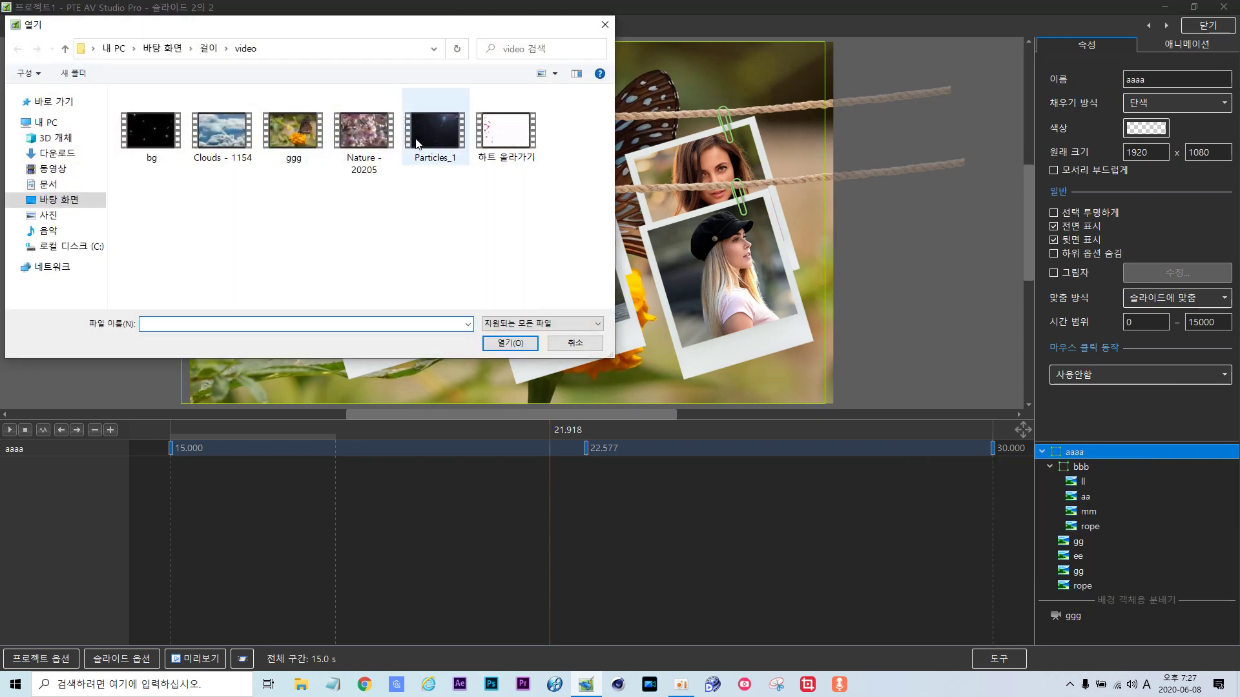
pyautogui.doubleClick(143, 163)
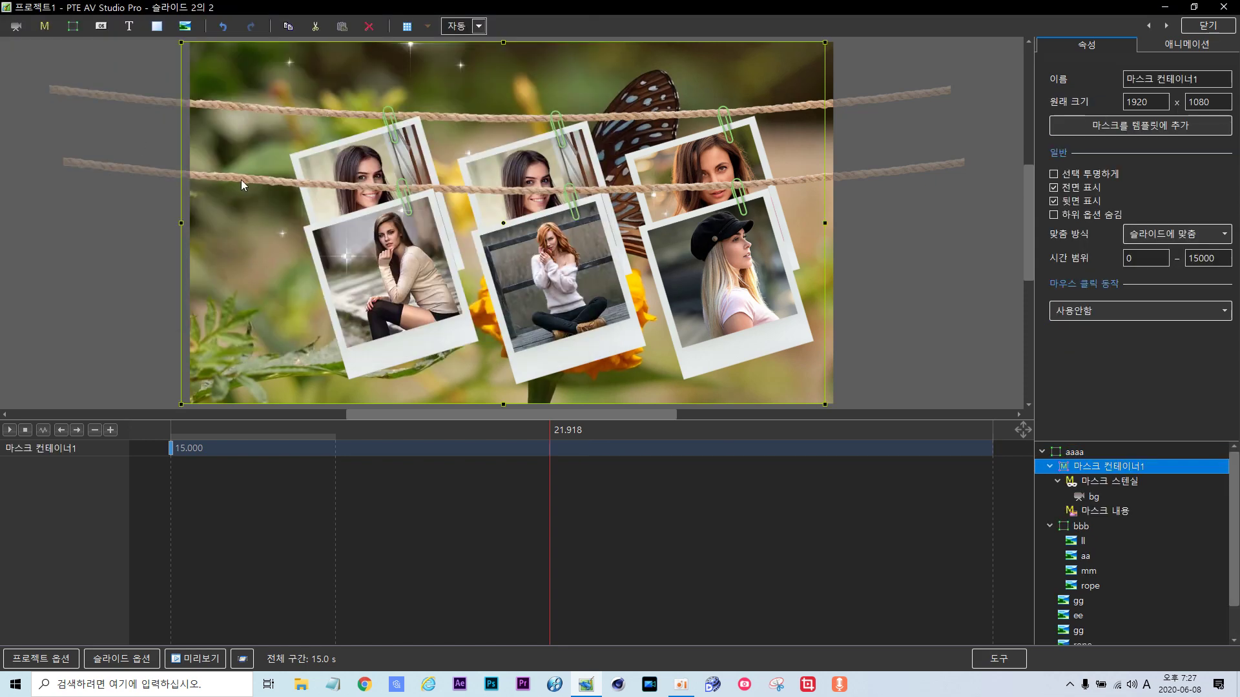
# Close slide 2's object editor, return to the start of the show and check slide 2's dissolve transition settings.
pyautogui.click(1202, 28)
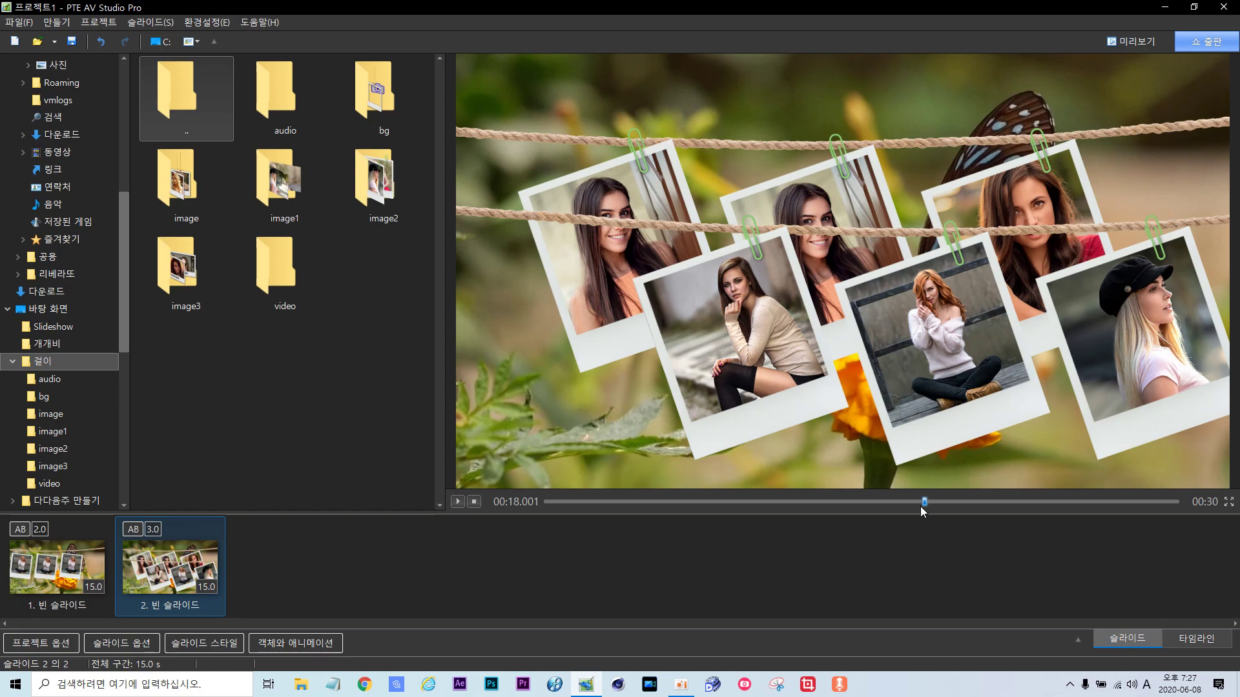
pyautogui.moveTo(925, 508); pyautogui.dragTo(503, 517)
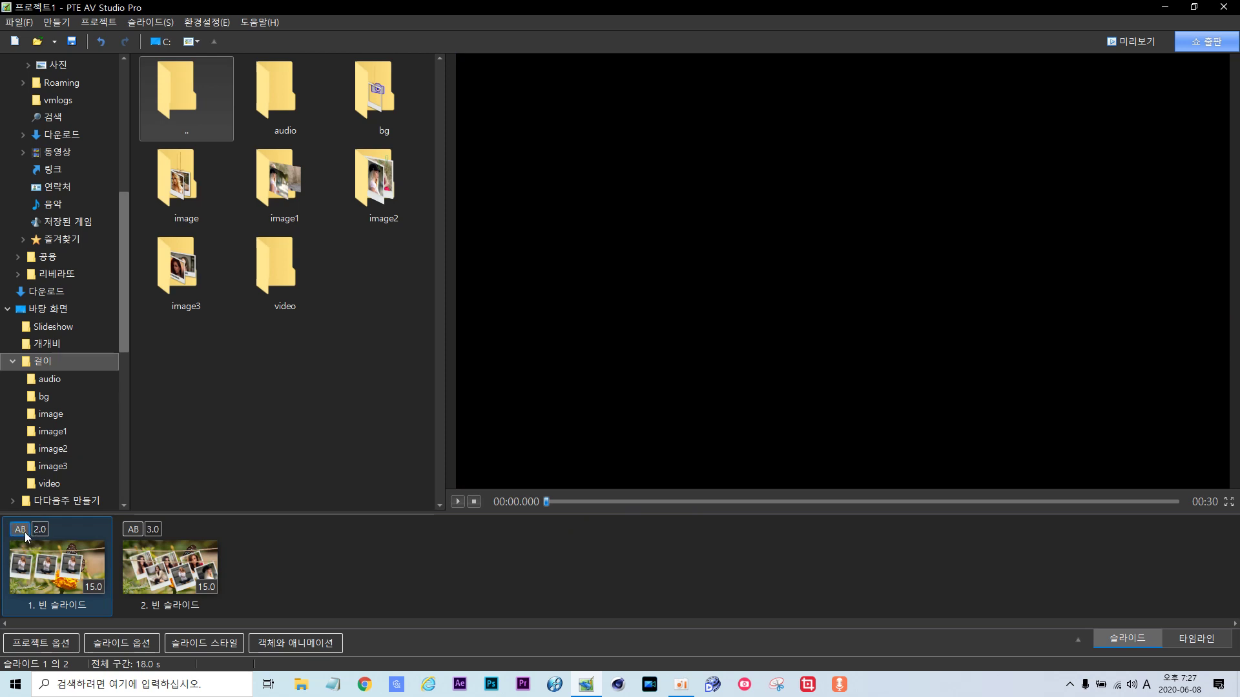
pyautogui.click(151, 530)
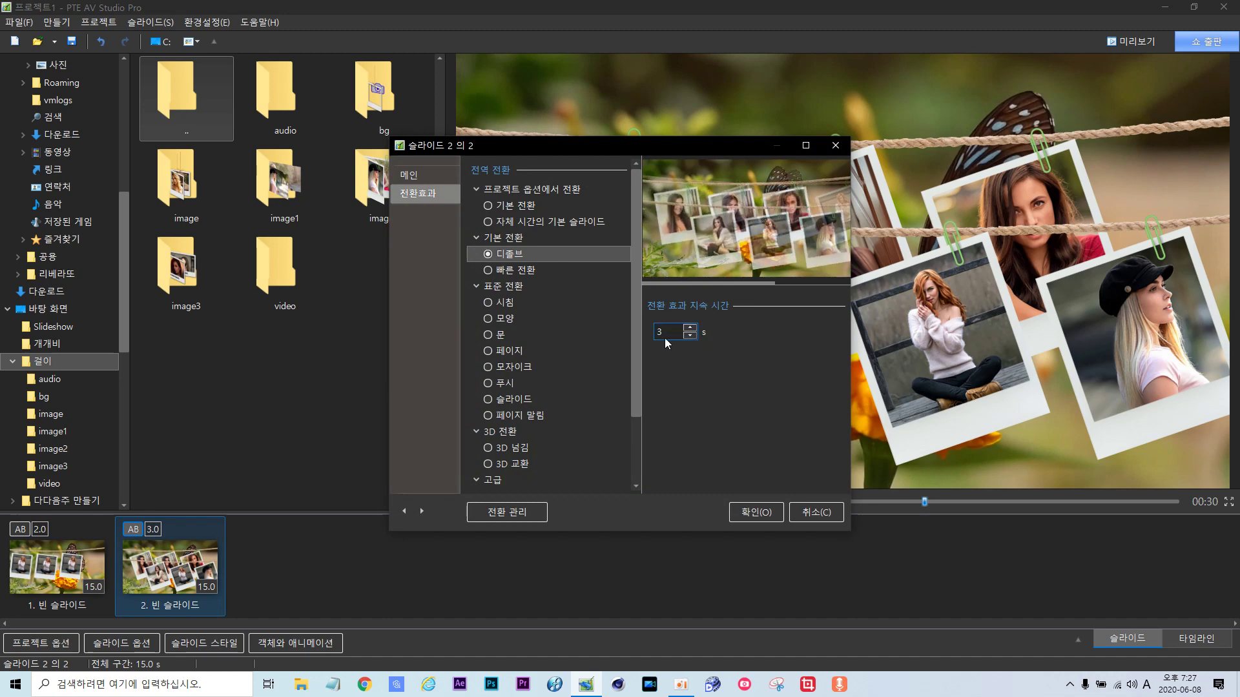
pyautogui.click(755, 512)
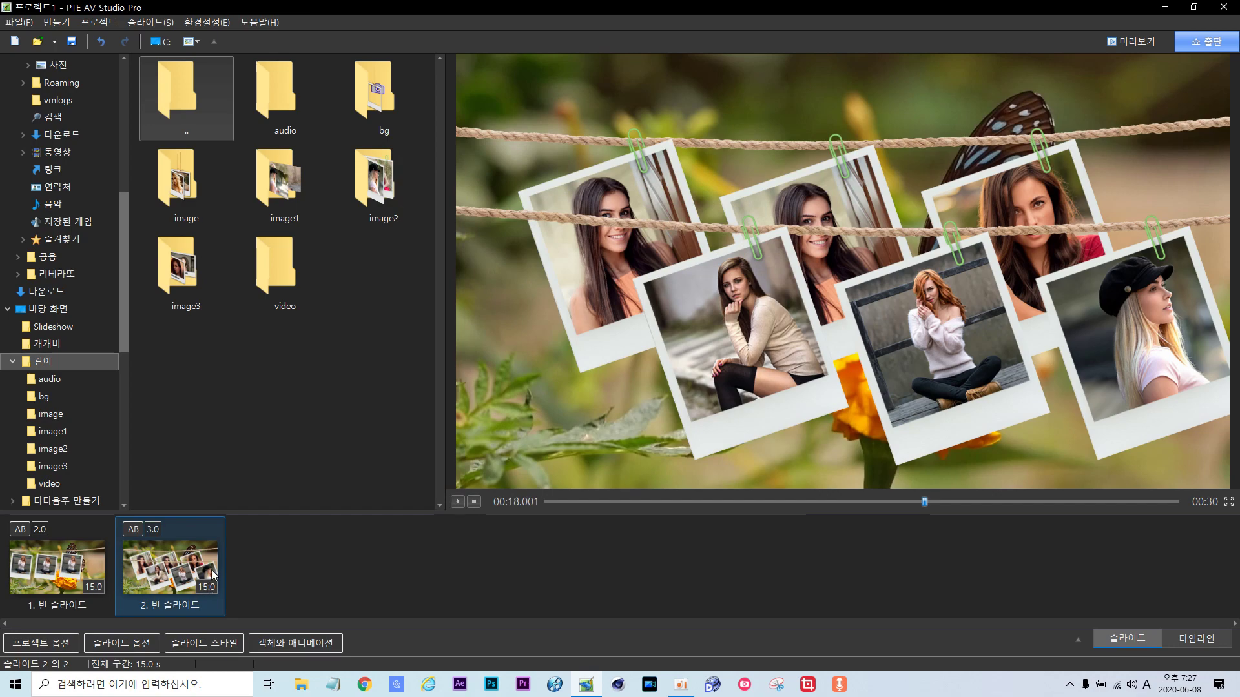
# Play the show from the beginning and pause it during slide 1.
pyautogui.moveTo(929, 504); pyautogui.dragTo(523, 518)
pyautogui.click(457, 503)
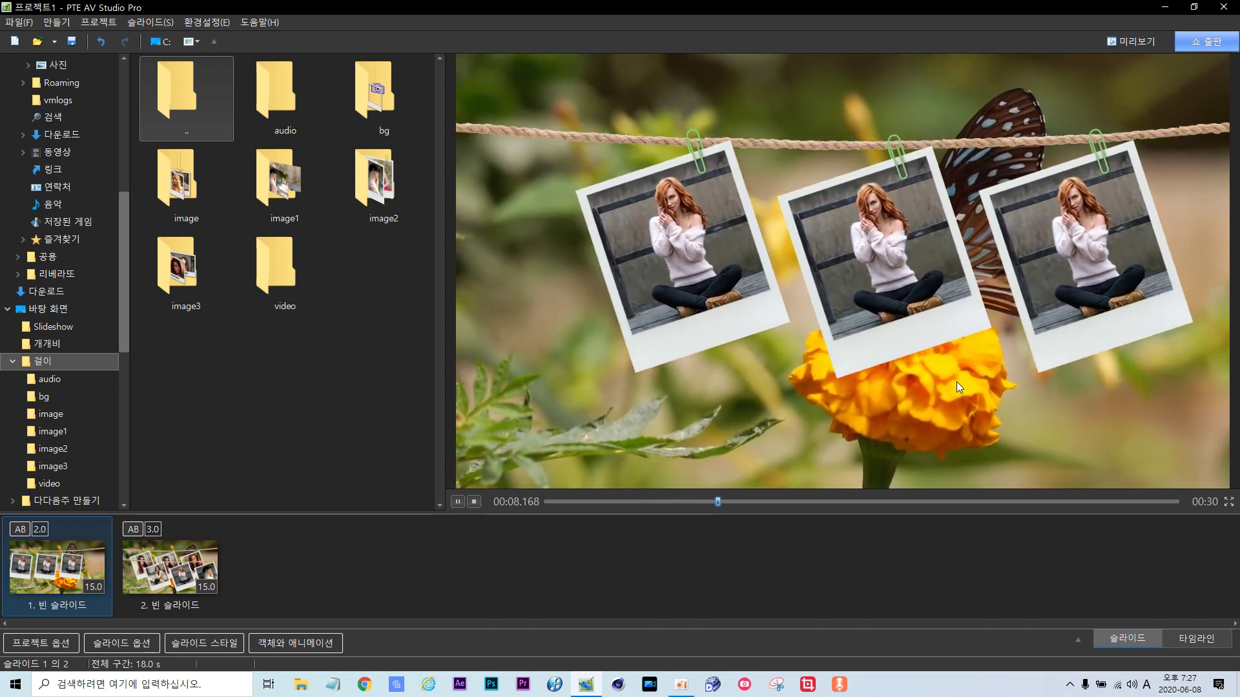
pyautogui.click(458, 503)
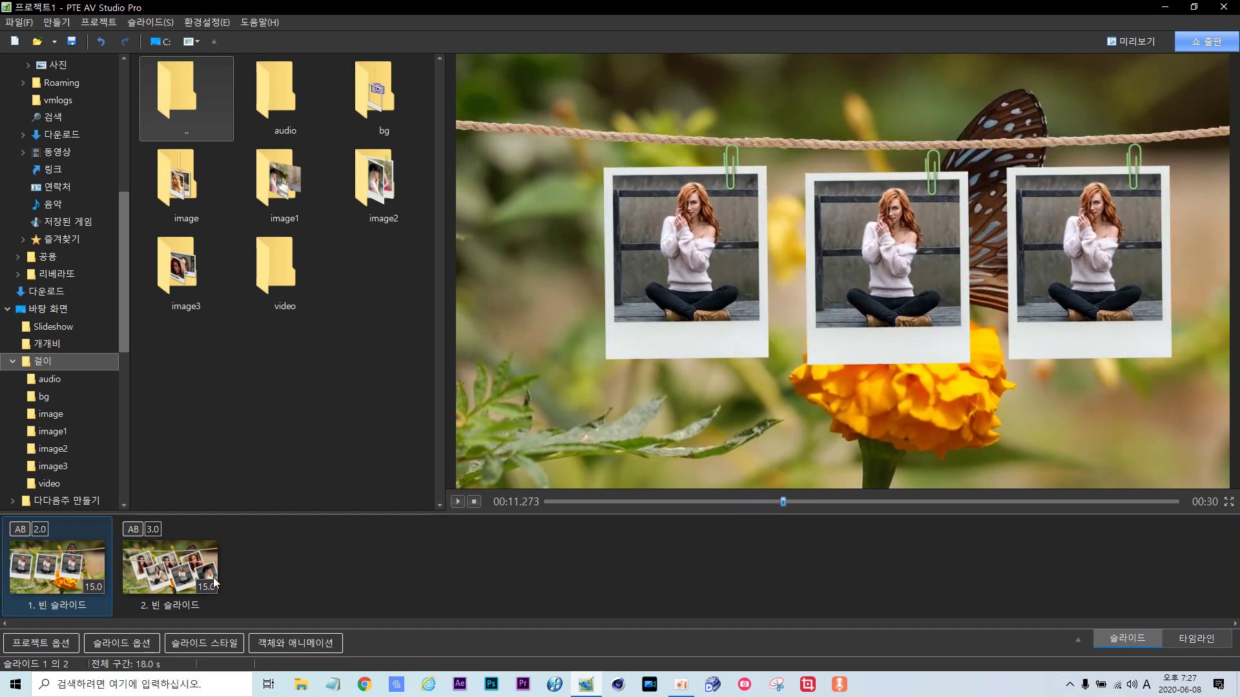
# Review slide 1's options and its mask objects, return to the slide list and play the show on into slide 2.
pyautogui.doubleClick(74, 568)
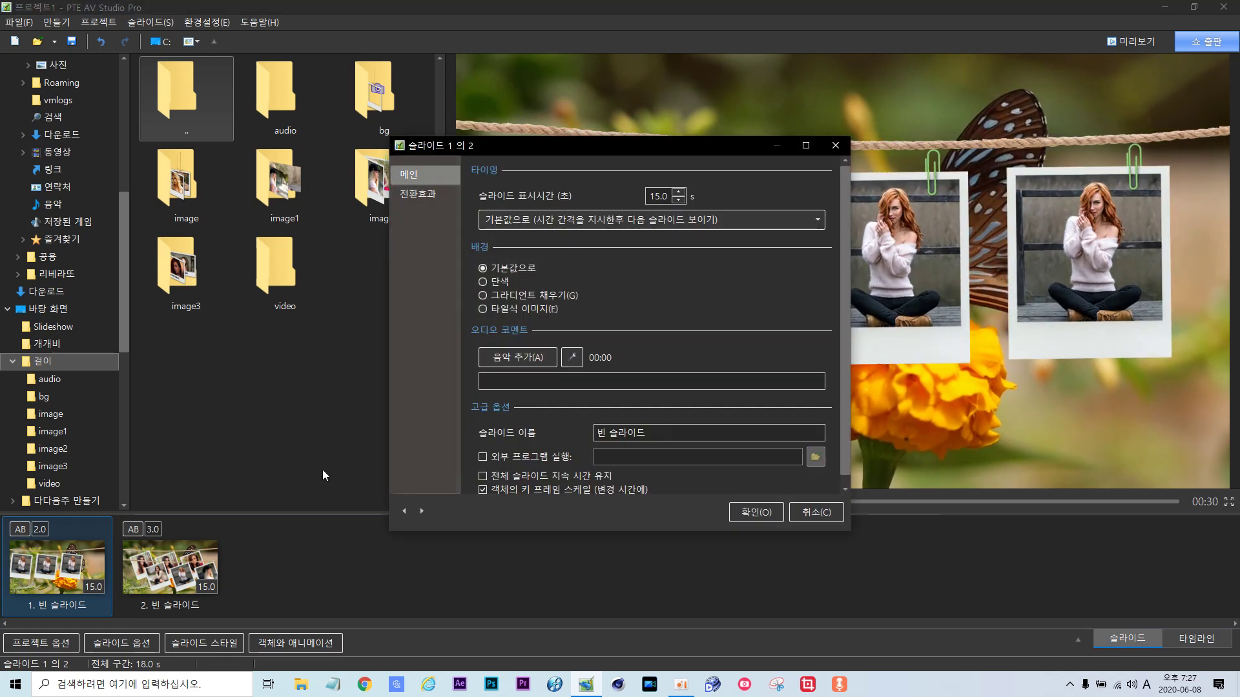
pyautogui.click(792, 515)
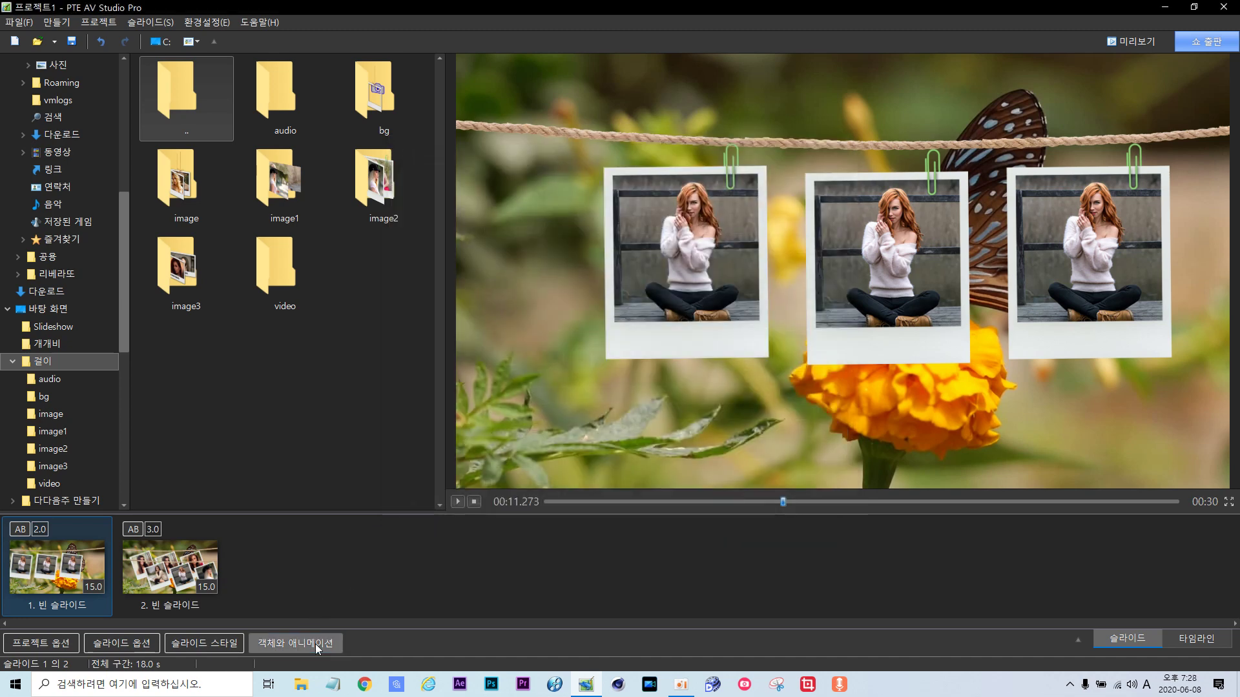
pyautogui.click(317, 644)
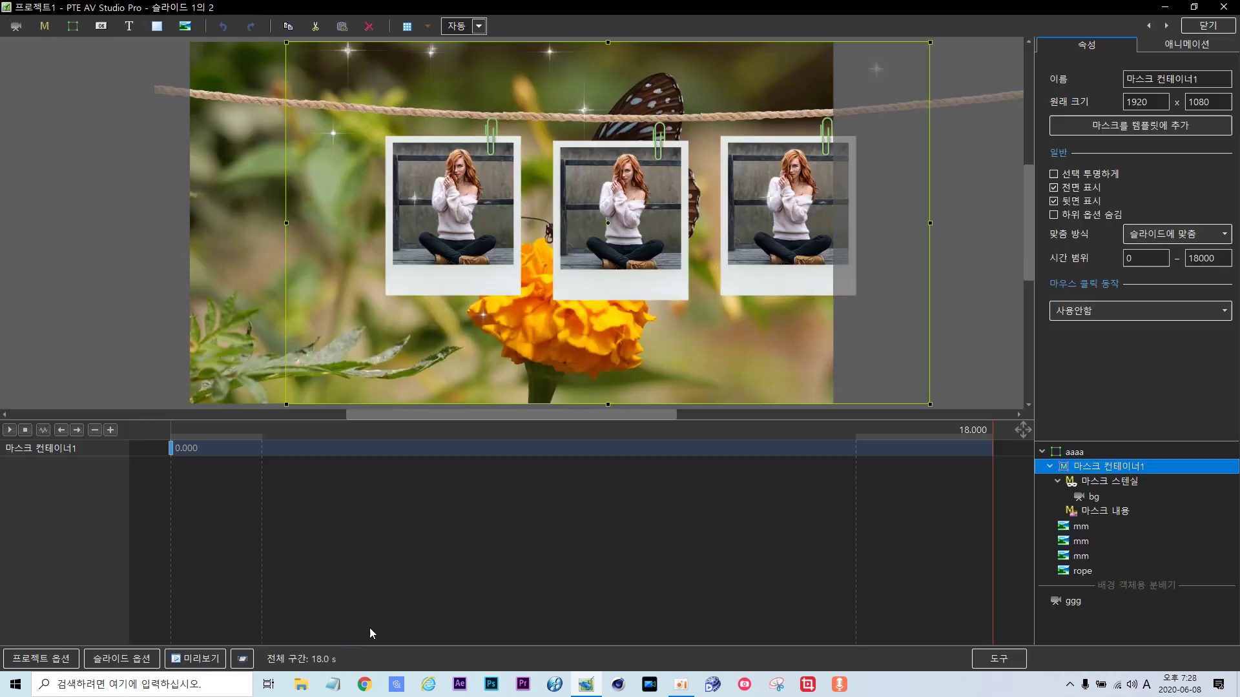
pyautogui.click(1131, 585)
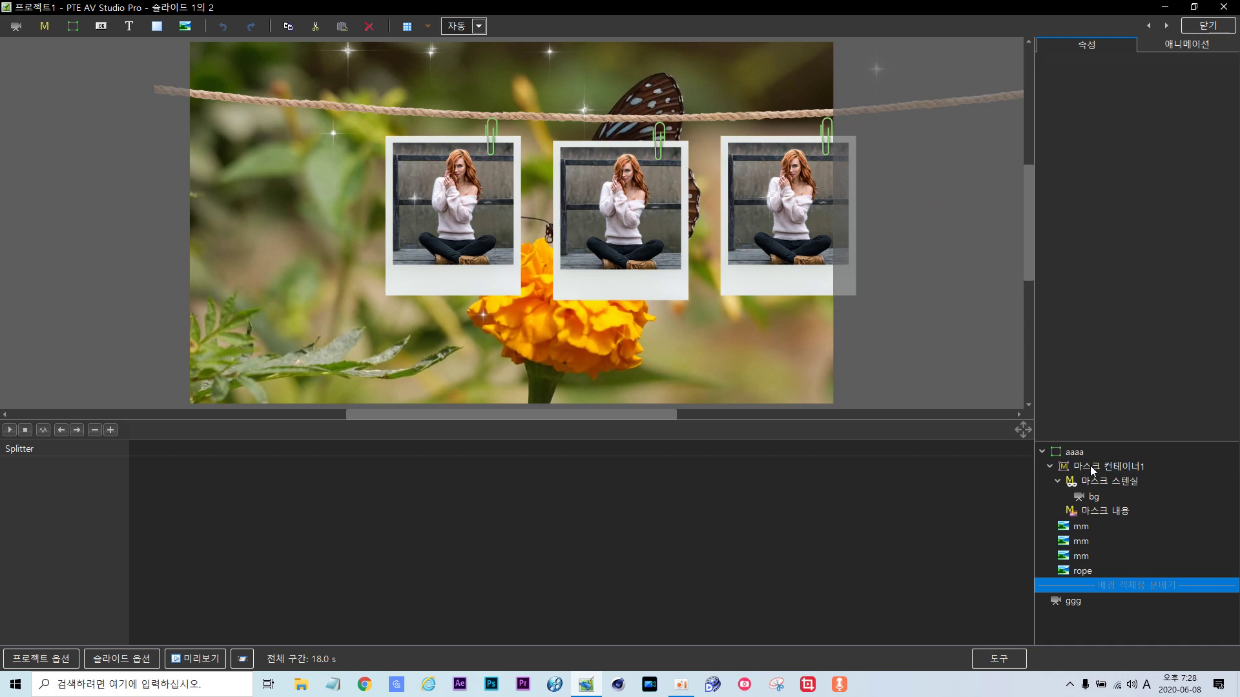
pyautogui.click(1089, 512)
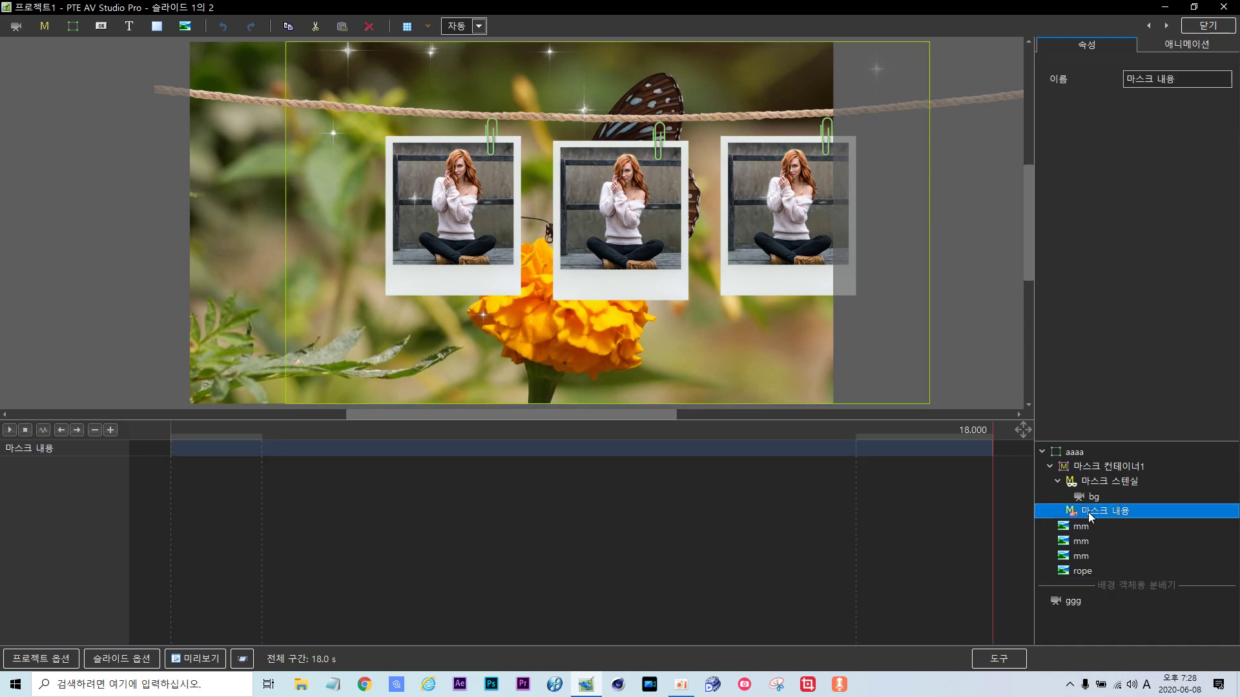
pyautogui.click(1207, 26)
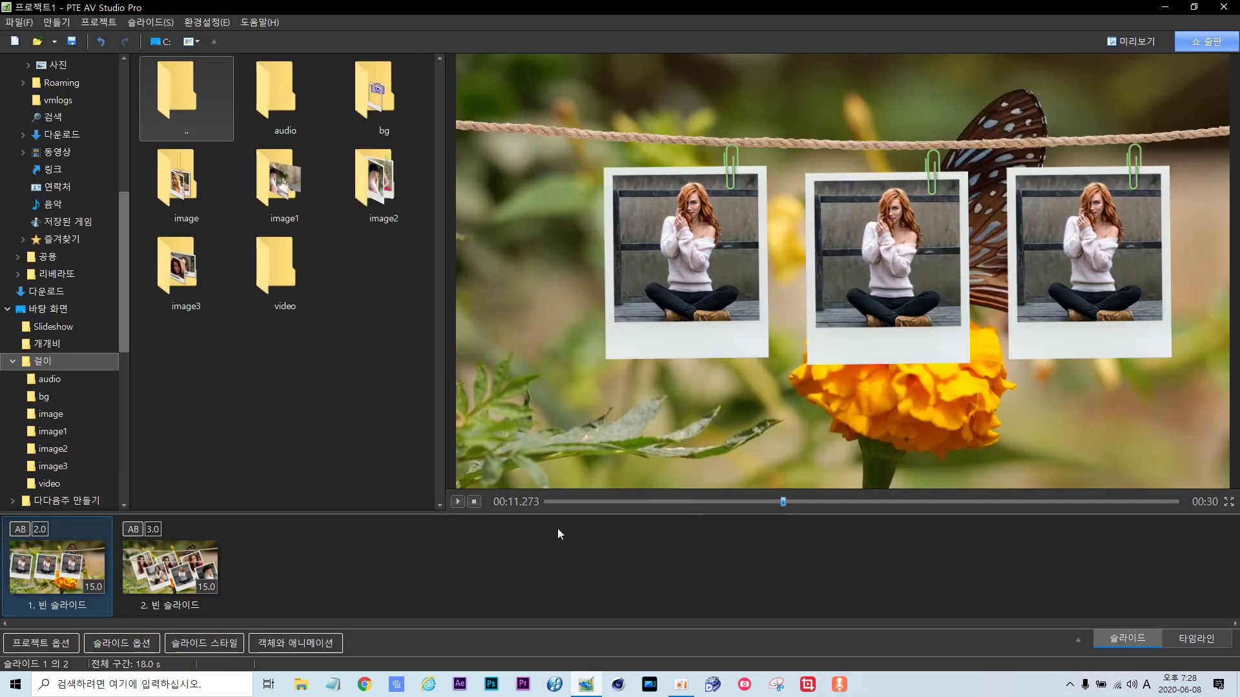
pyautogui.click(458, 502)
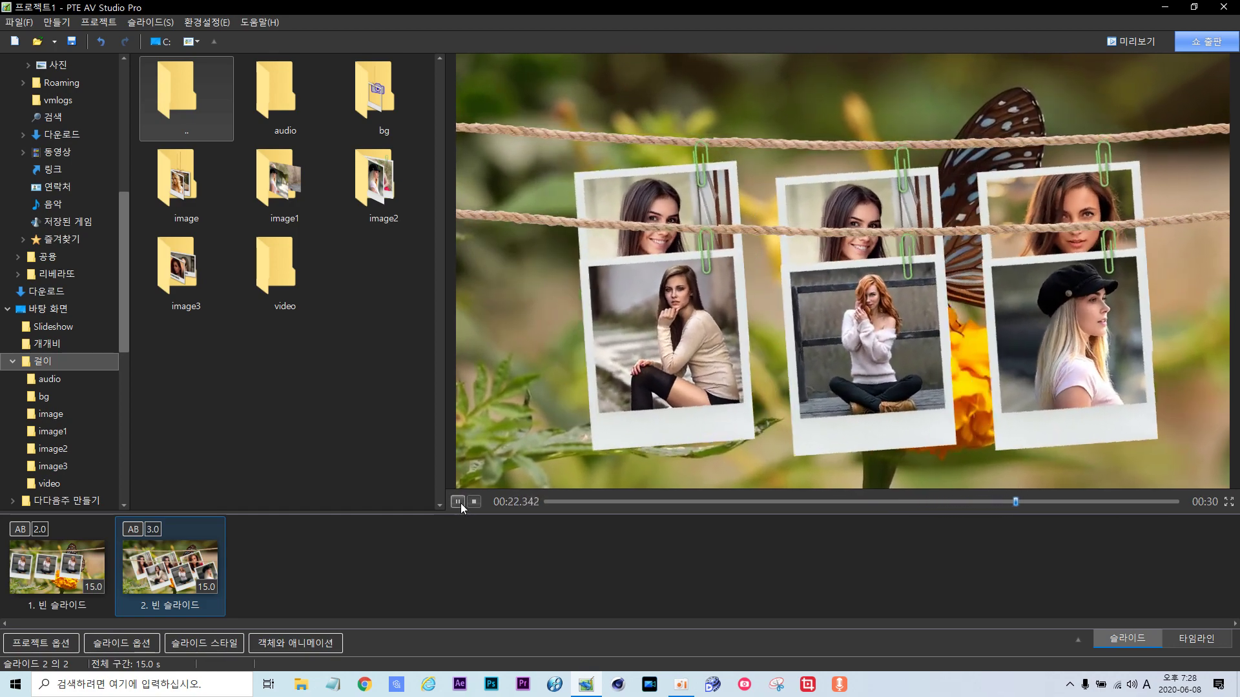
pyautogui.click(459, 502)
# Switch to the timeline view and add In_Every_Way.mp3 from the audio folder as the show's audio track.
pyautogui.click(1181, 641)
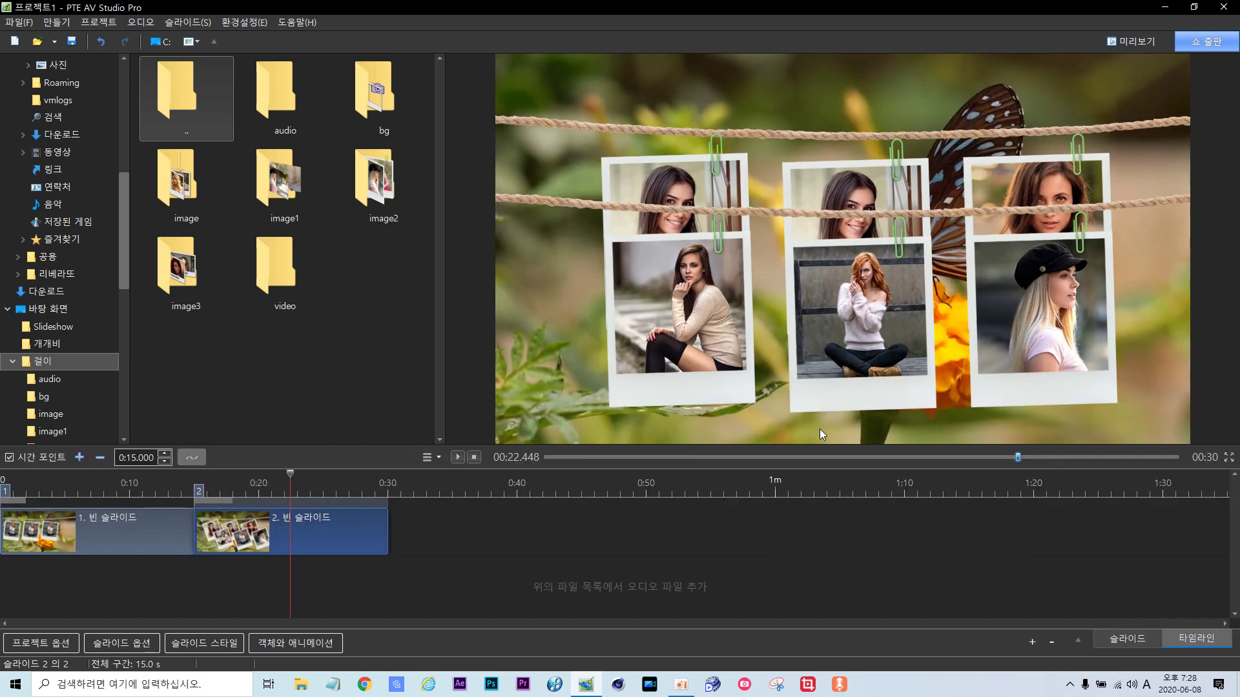
pyautogui.doubleClick(281, 107)
pyautogui.moveTo(280, 107); pyautogui.dragTo(134, 614)
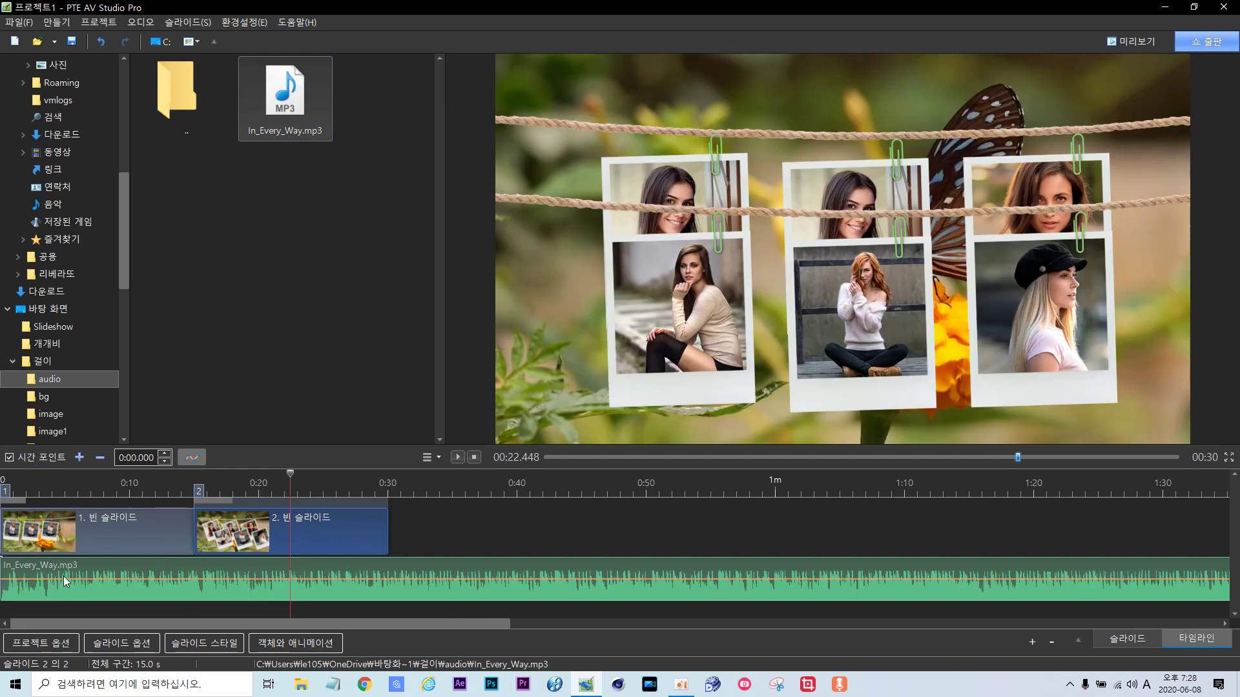
# Fade the music out from about 0:27.8 to silence at the end of slide 2, and play the show from the start.
pyautogui.click(359, 580)
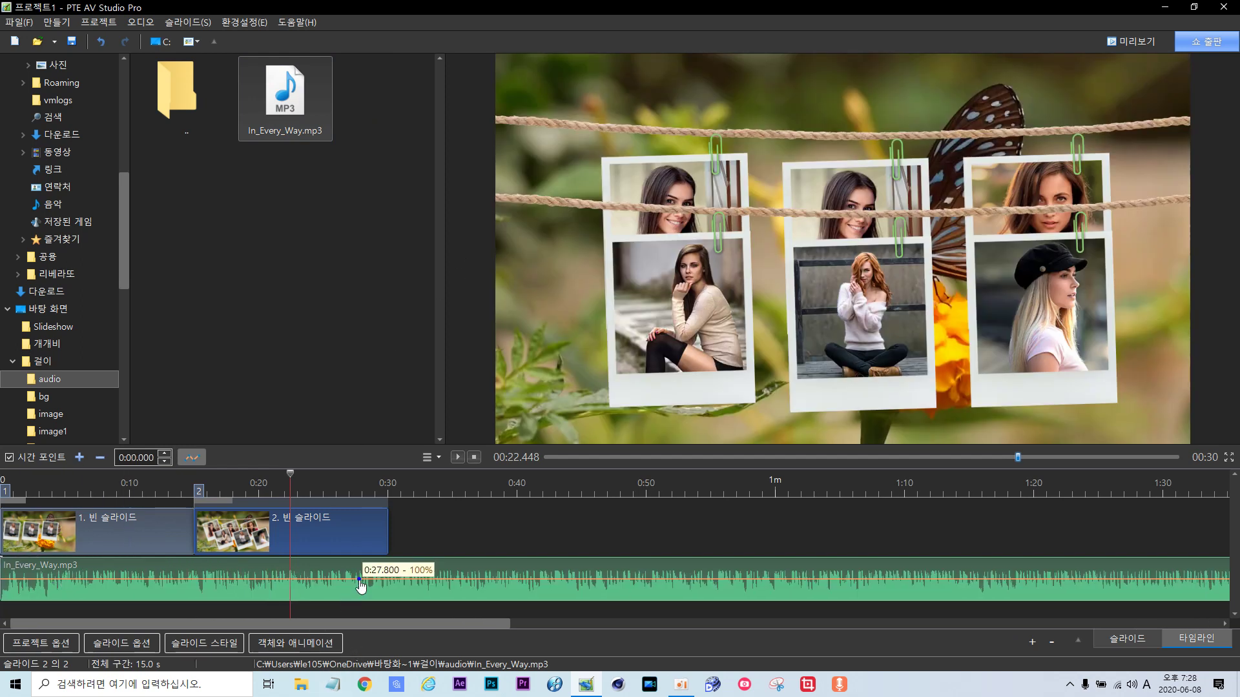
pyautogui.moveTo(389, 579); pyautogui.dragTo(390, 609)
pyautogui.press('space')
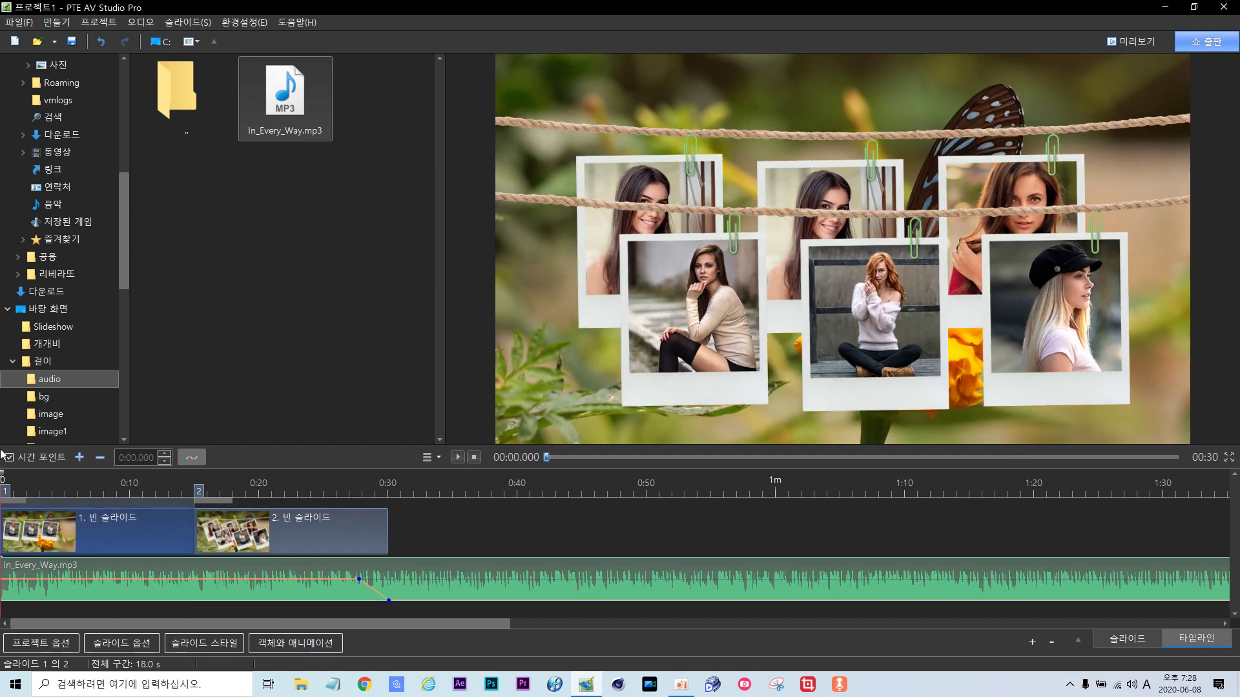
pyautogui.click(459, 455)
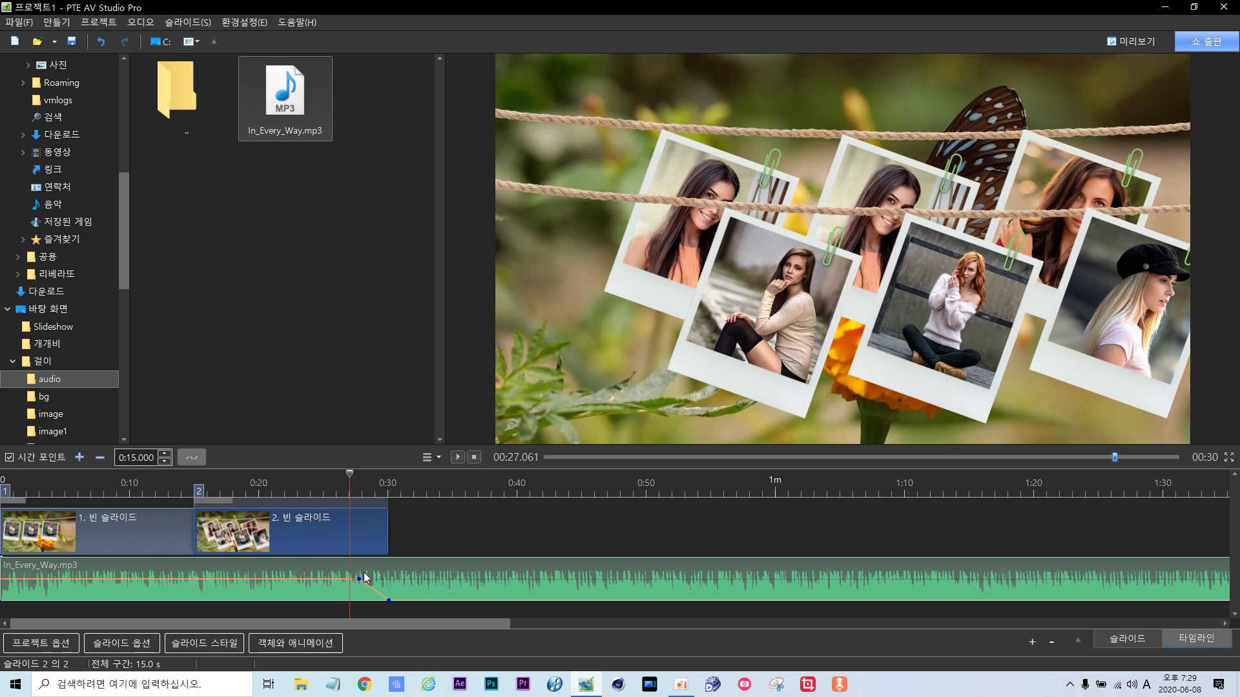
# Open slide 2's objects and animation, examine the mask container near the end of the slide, and close the editor.
pyautogui.click(294, 643)
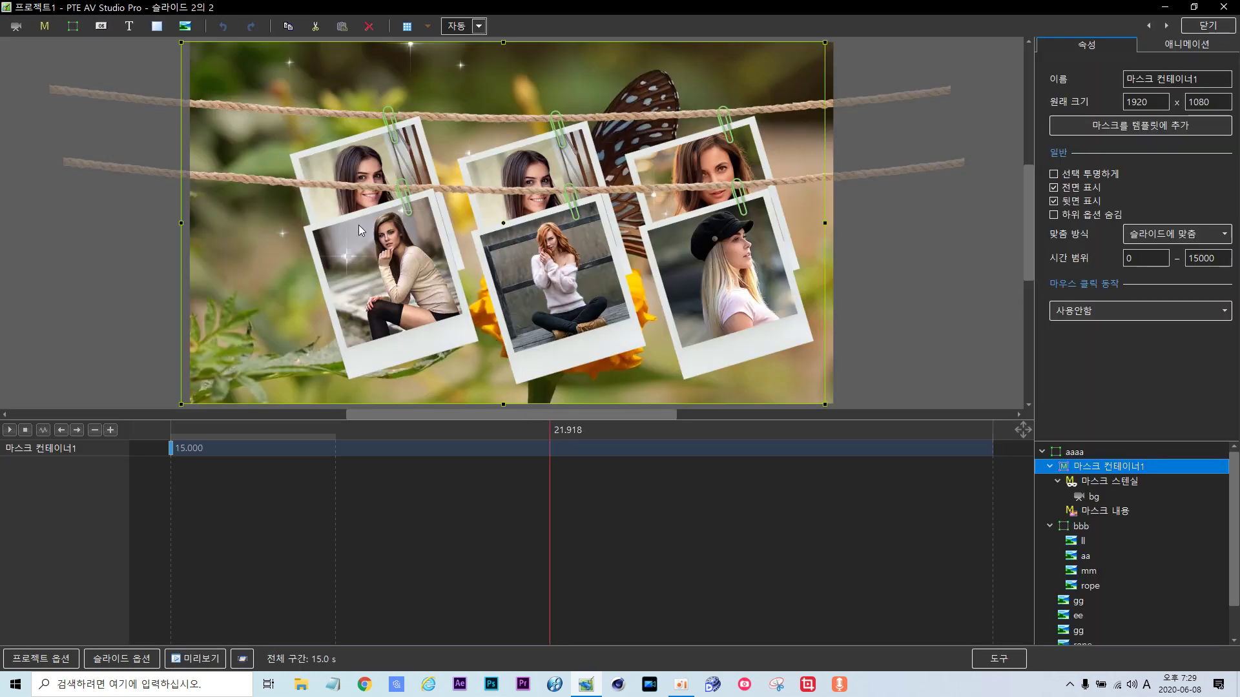
pyautogui.click(1050, 467)
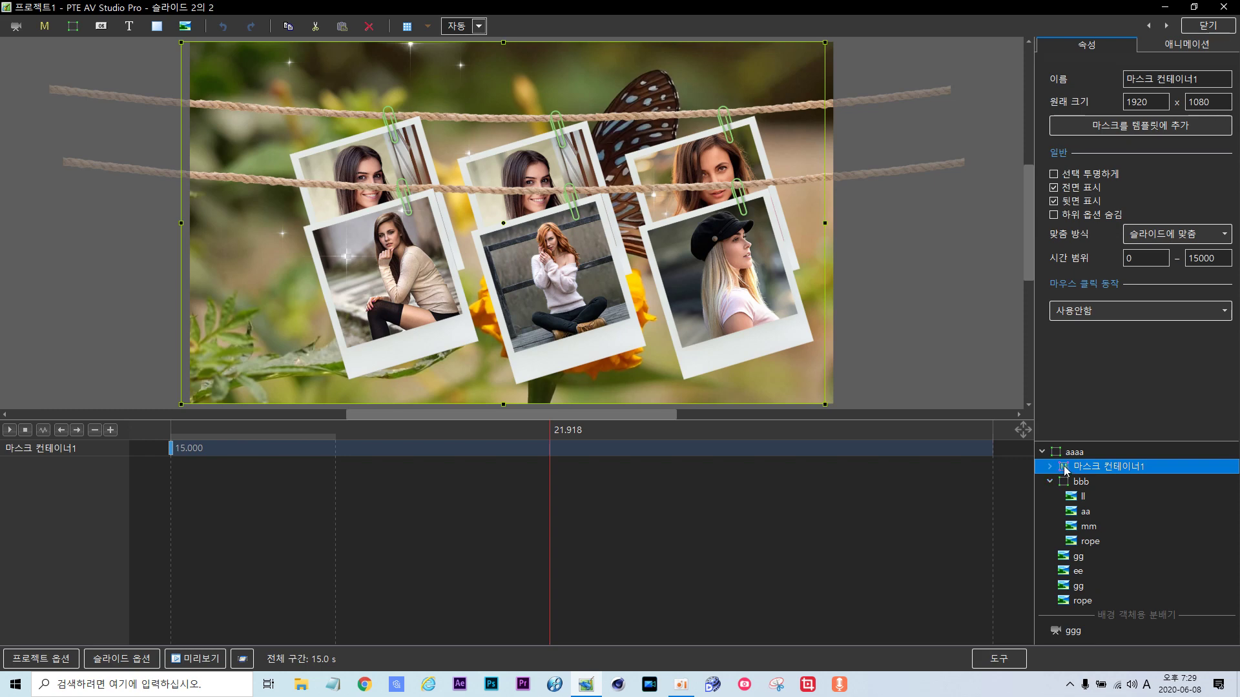
pyautogui.rightClick(1073, 468)
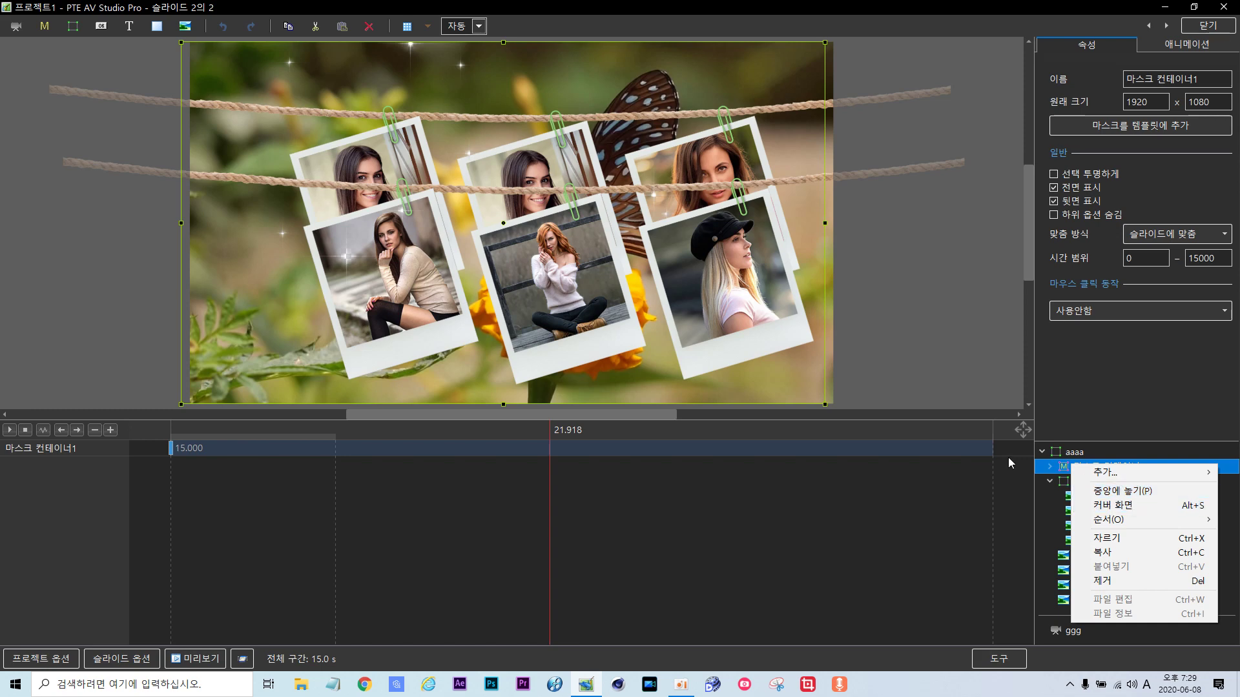
pyautogui.click(947, 486)
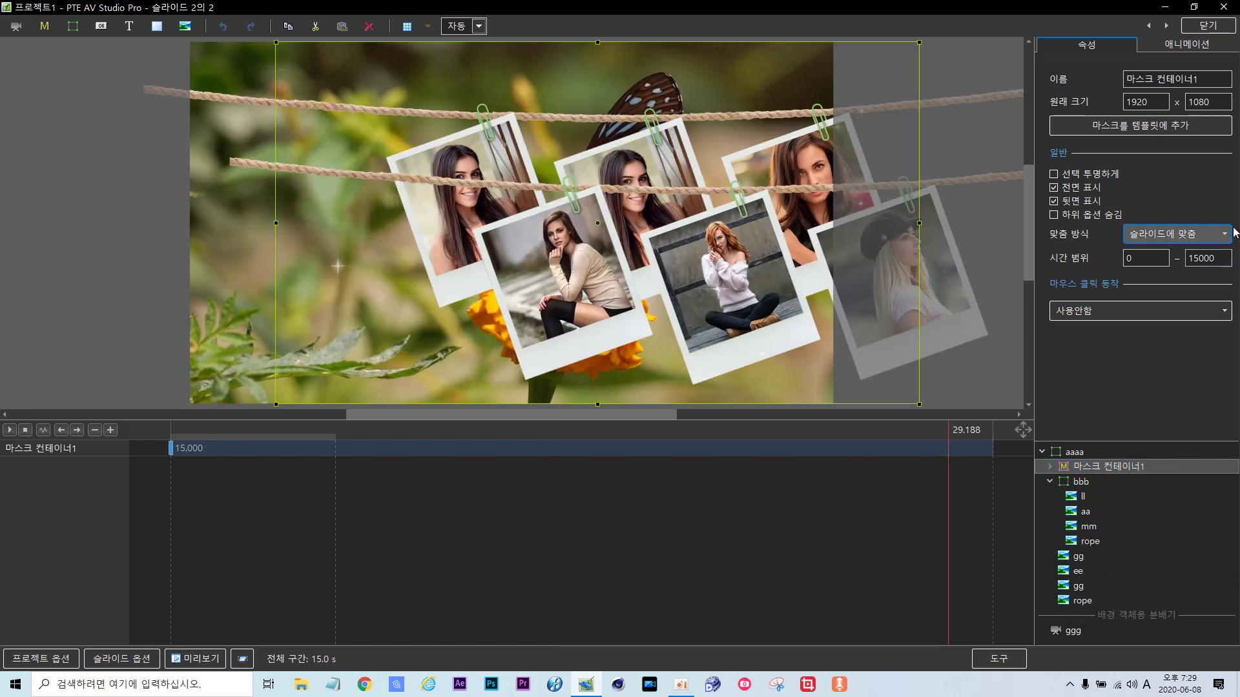
pyautogui.click(1207, 26)
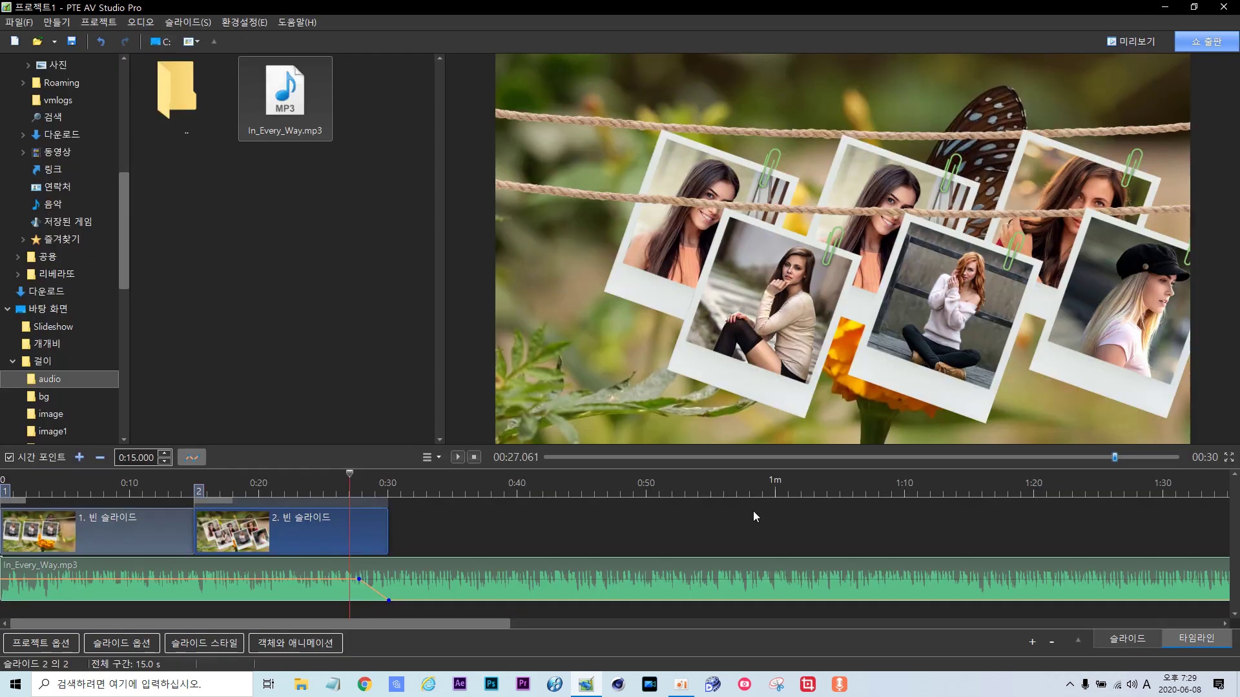